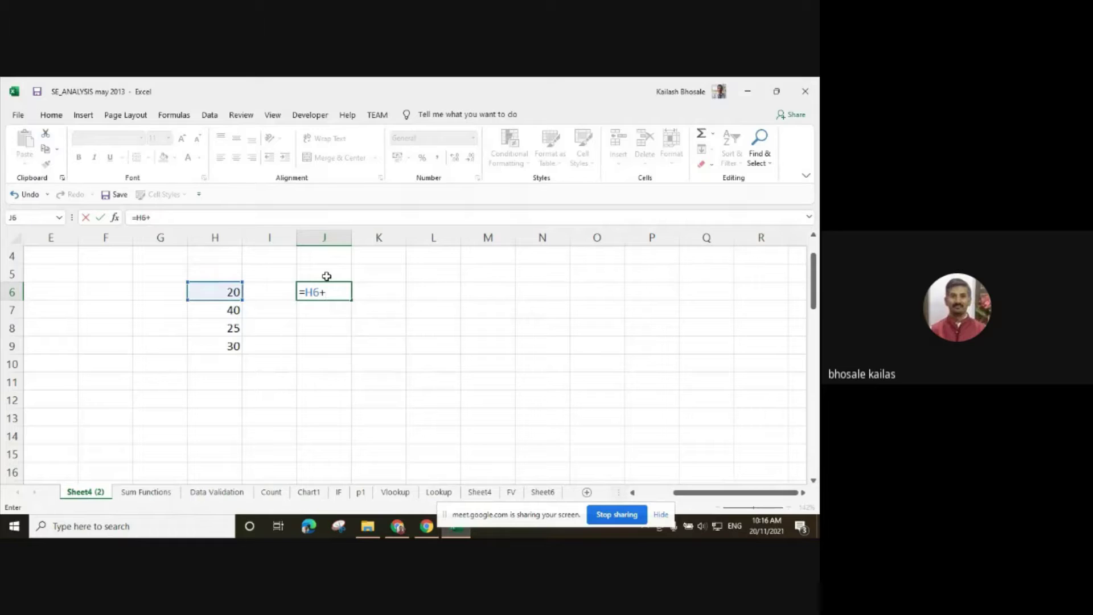
# Complete the addition formula in J6 as =H6+H7+H8+H9 and review its cell references.
pyautogui.click(223, 311)
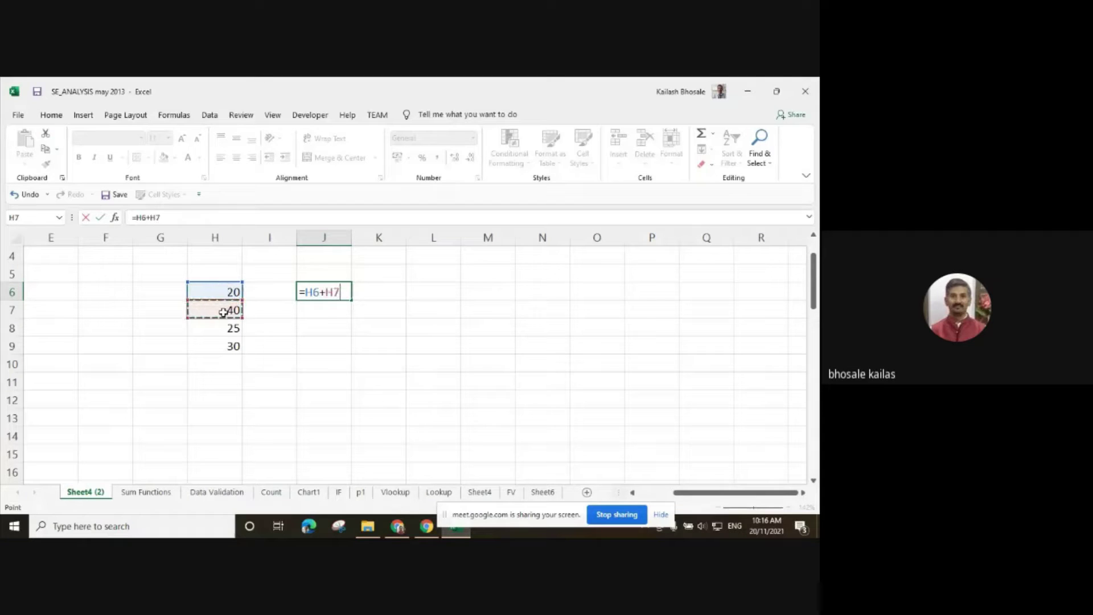
pyautogui.write('+')
pyautogui.click(211, 329)
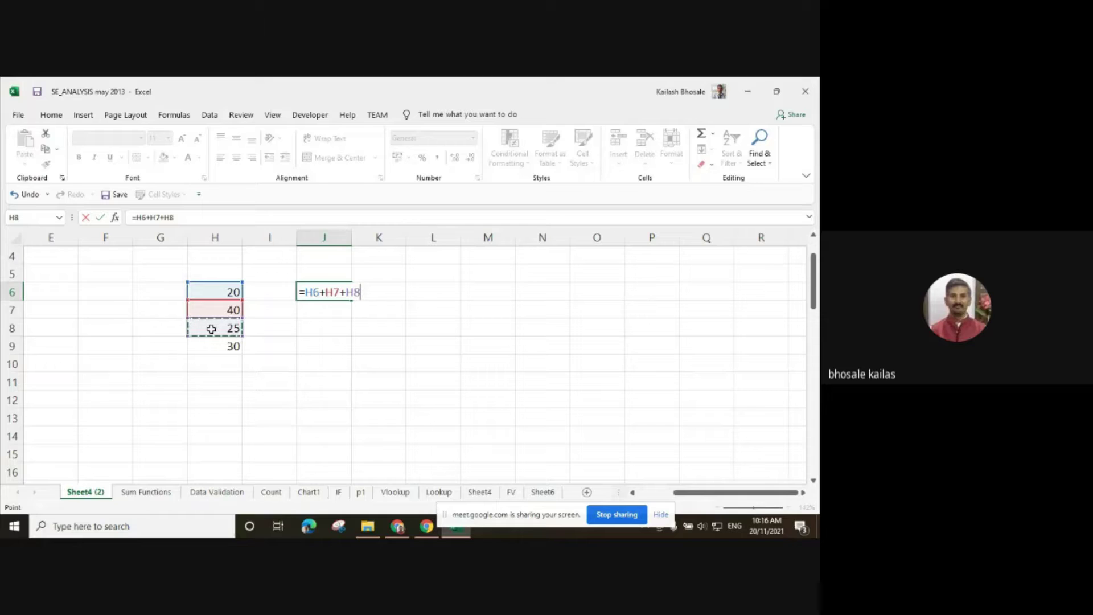
pyautogui.write('+')
pyautogui.click(214, 344)
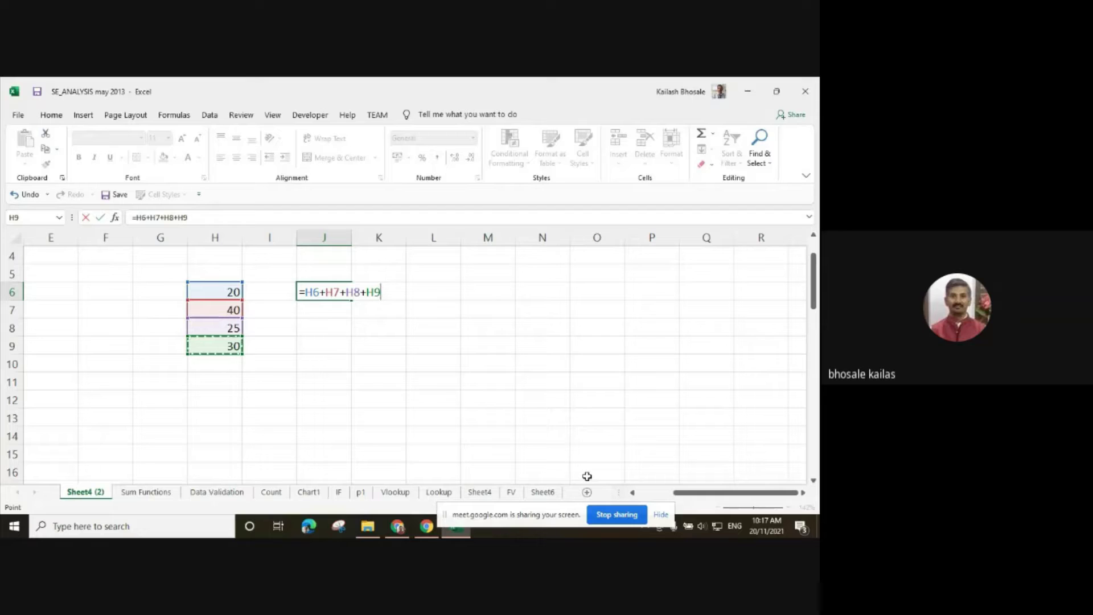
pyautogui.press('Return')
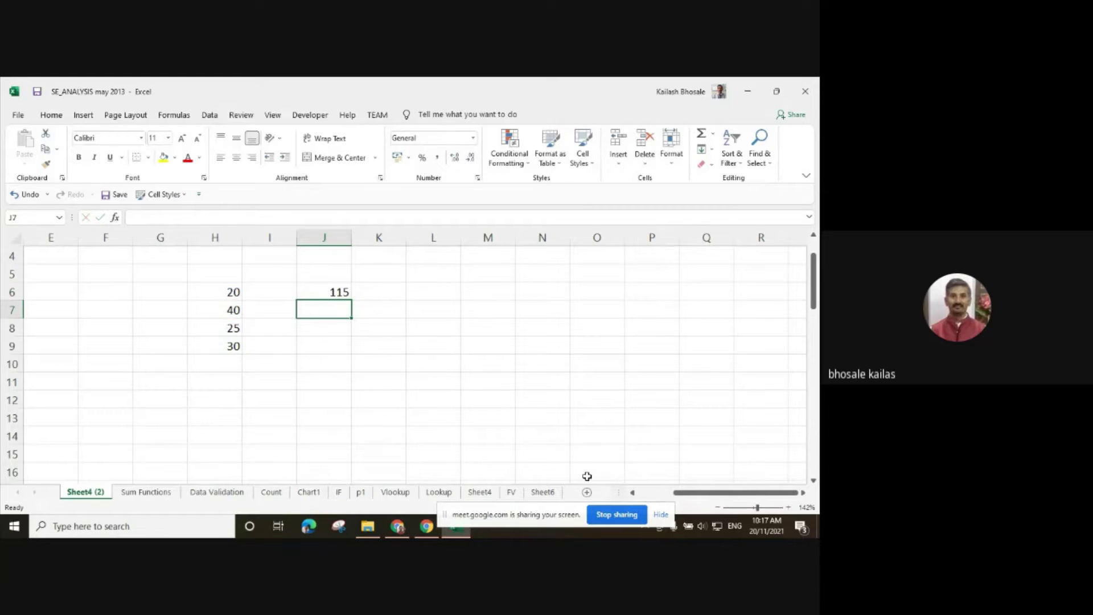
pyautogui.click(325, 295)
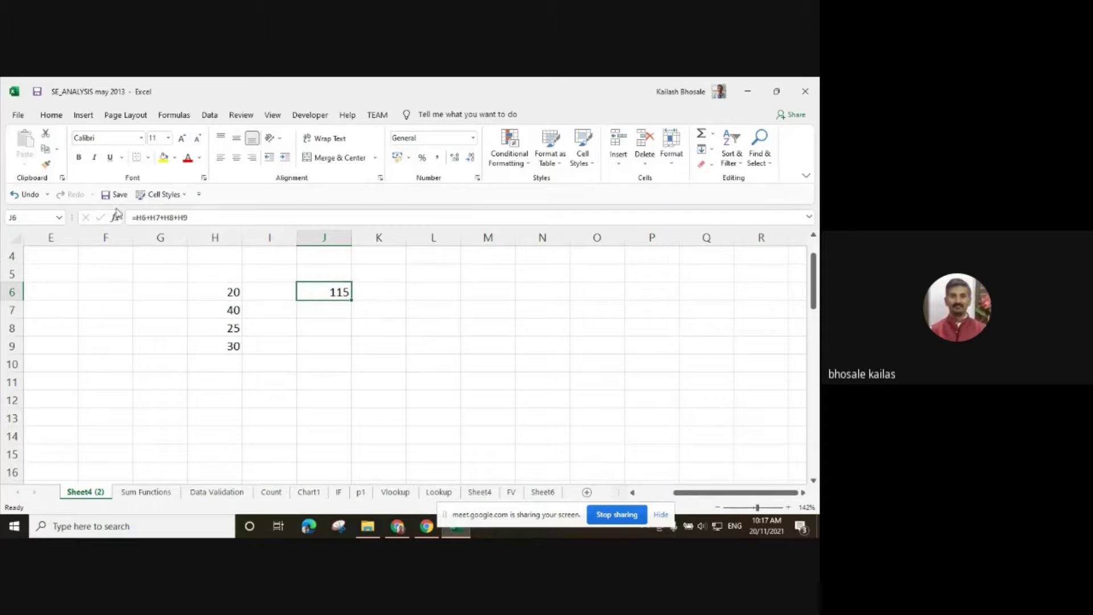
pyautogui.click(156, 217)
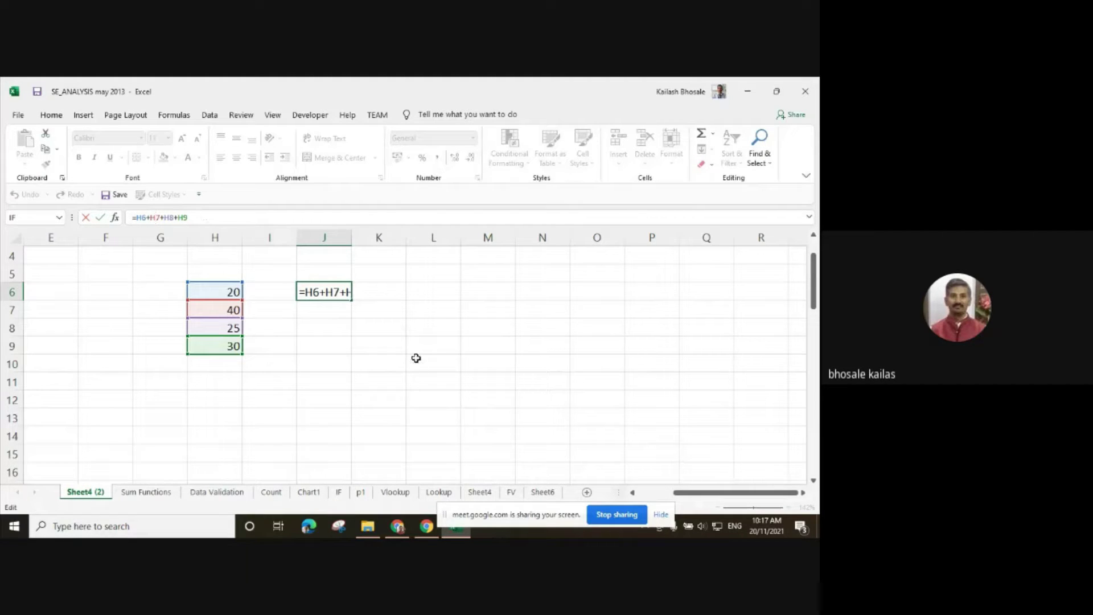
pyautogui.press('Return')
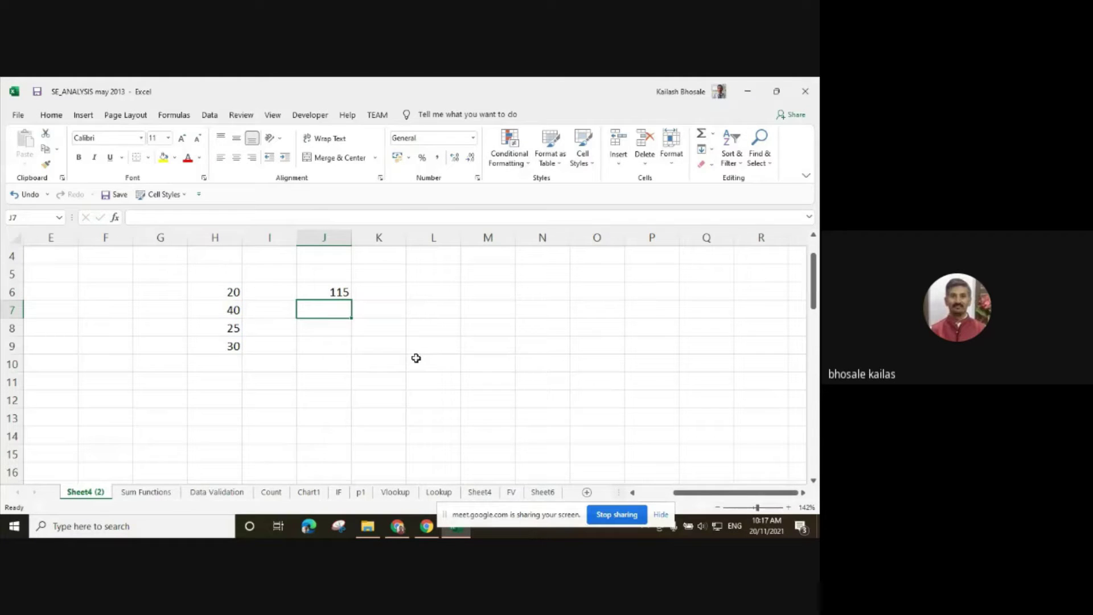
# Enter the subtraction formula =H7-H6 in cell J7 and check it.
pyautogui.write('=')
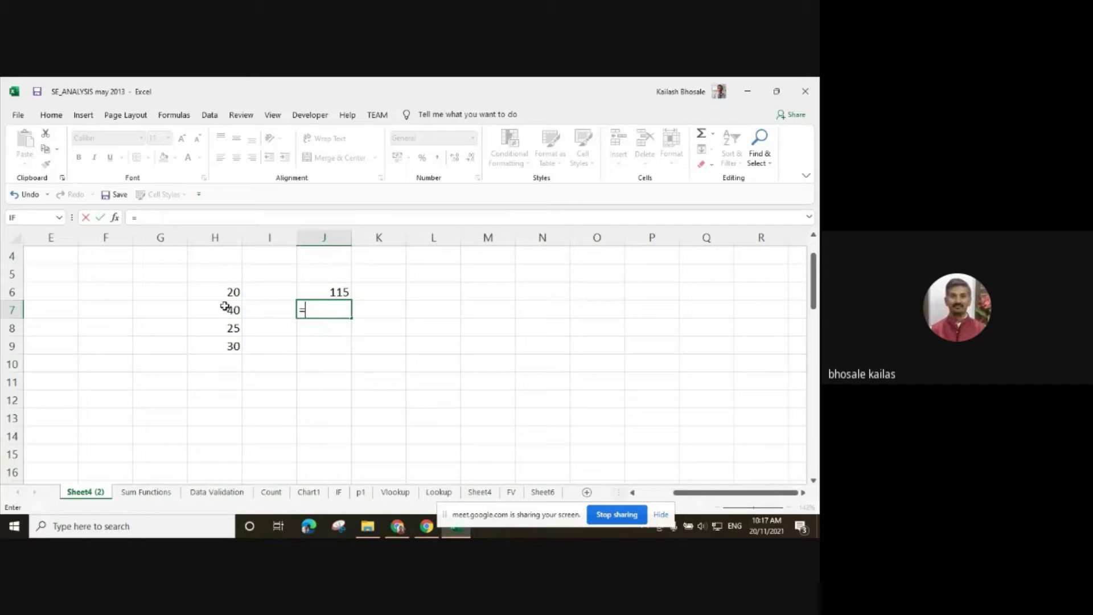
pyautogui.click(225, 307)
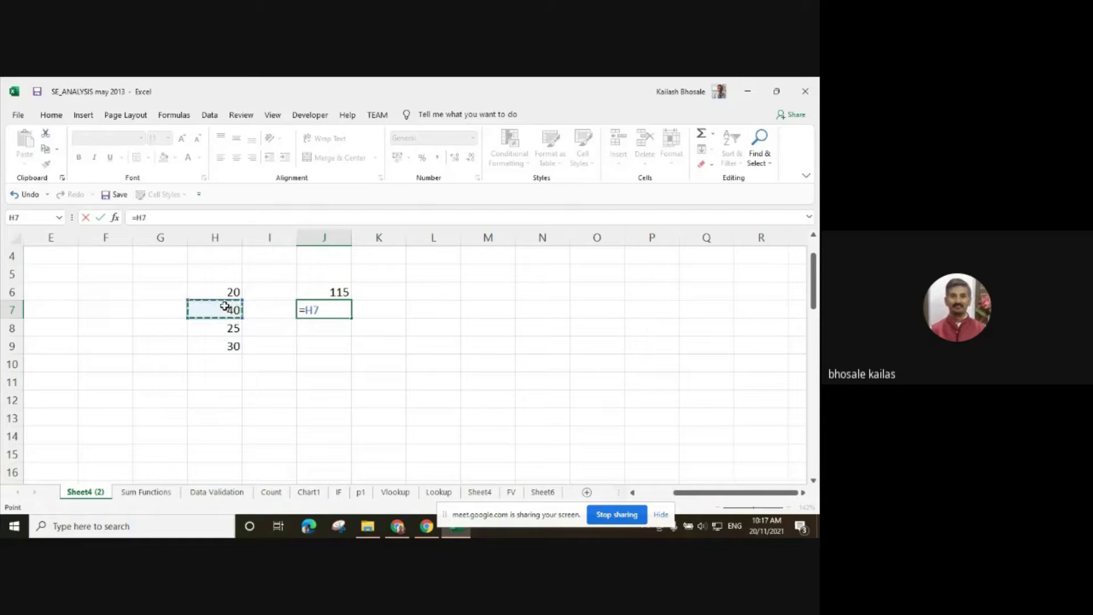
pyautogui.write('-')
pyautogui.click(222, 295)
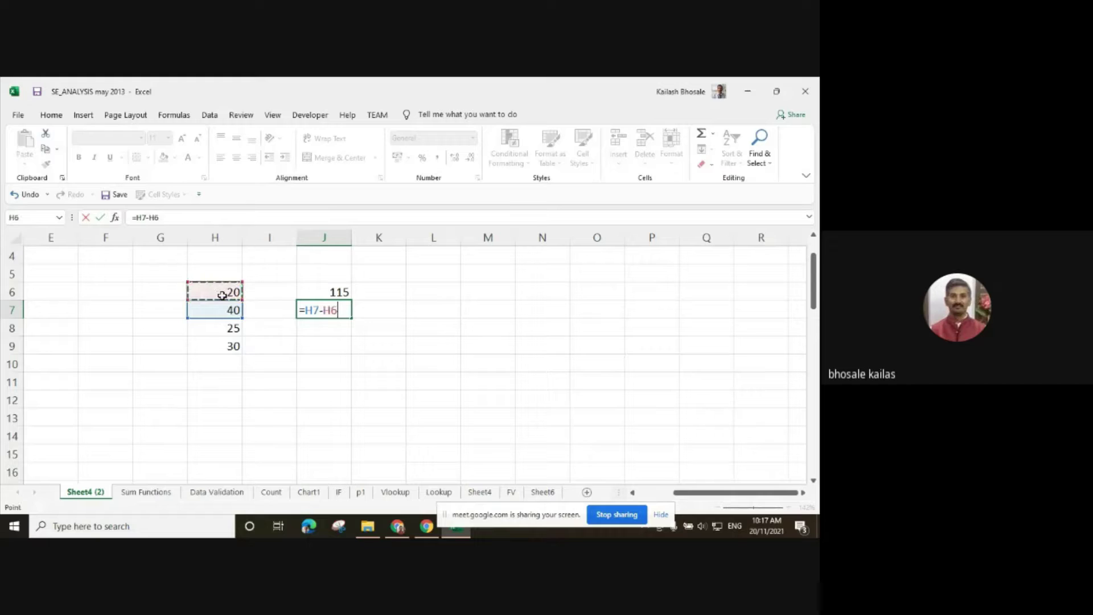
pyautogui.press('Return')
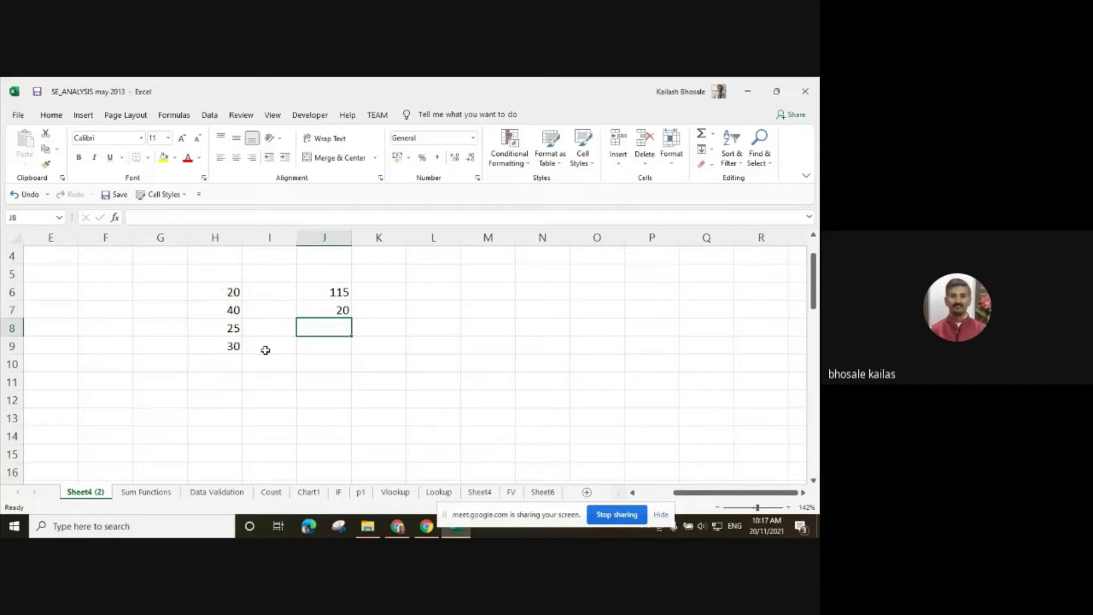
pyautogui.click(420, 319)
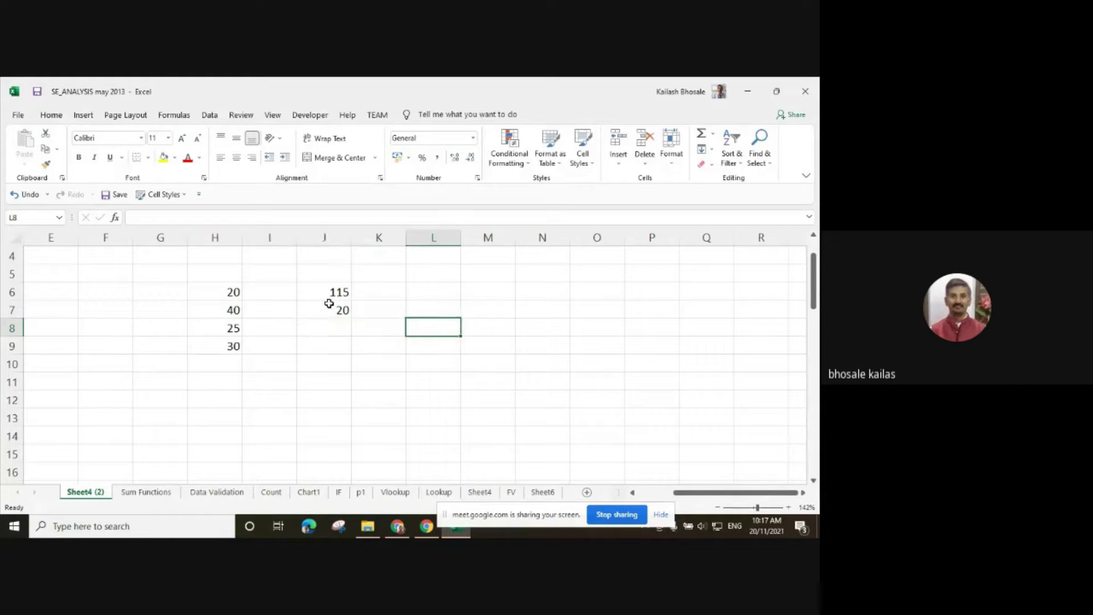
pyautogui.click(329, 304)
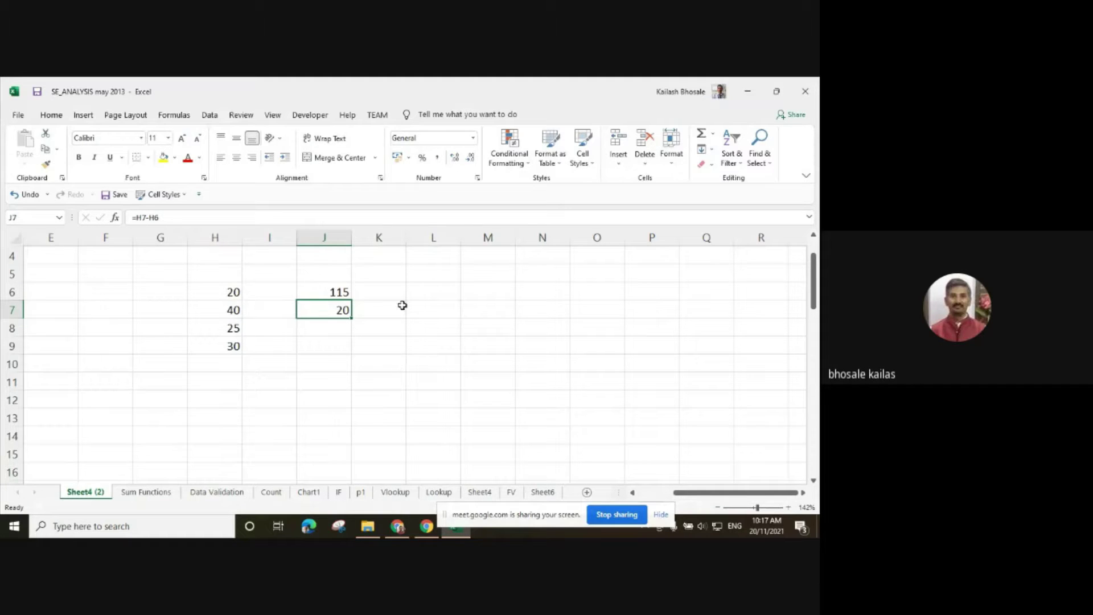
# Enter the formula =(H6+H7)-(H8+H9) in cell J8 to subtract one bracketed sum from another, and check it.
pyautogui.click(325, 323)
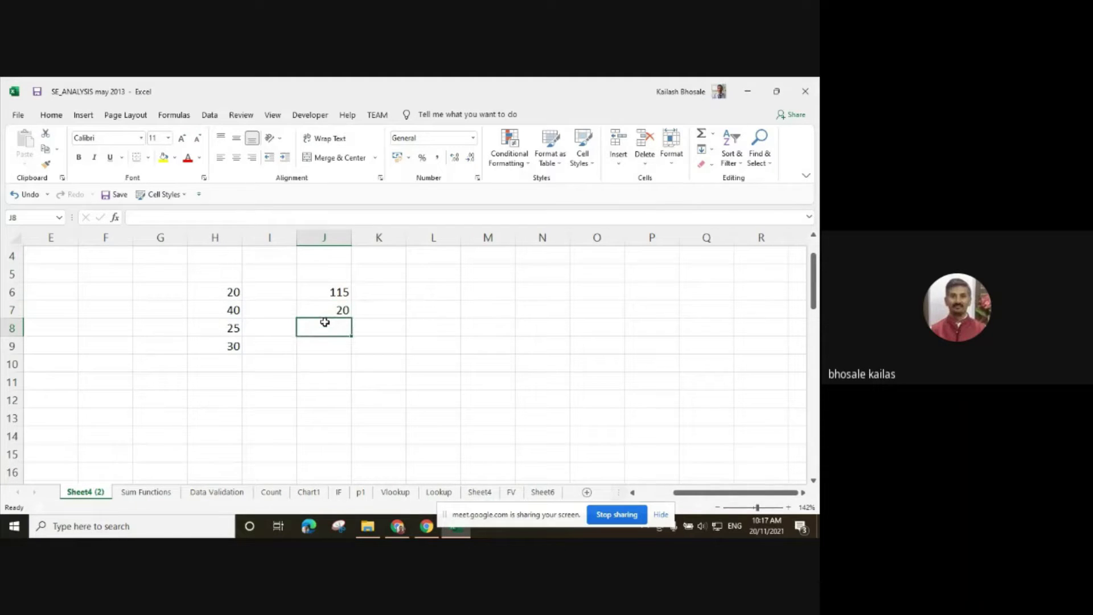
pyautogui.write('=')
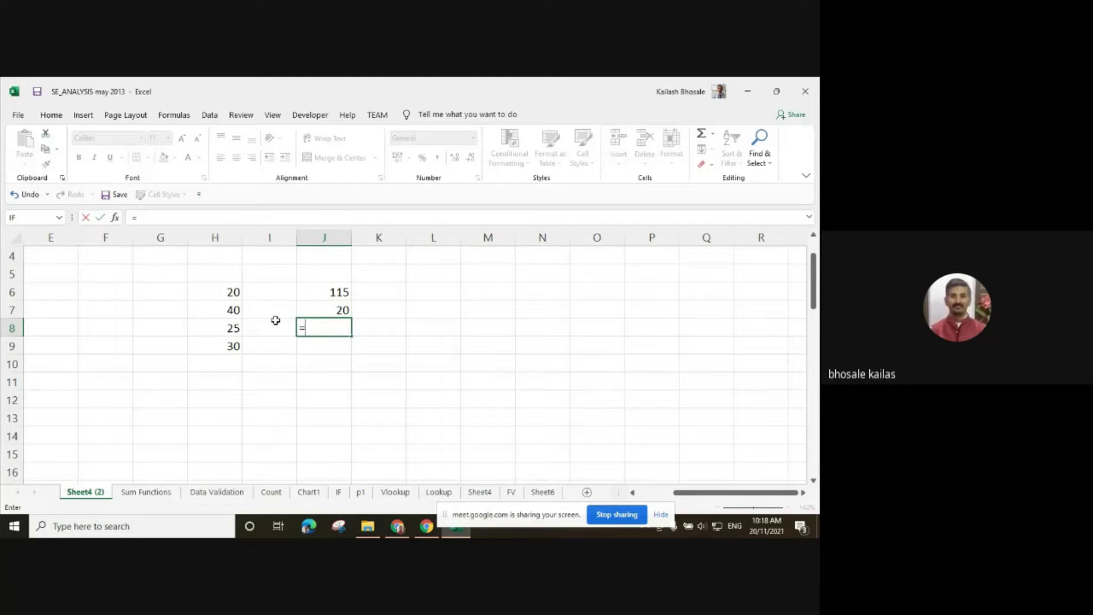
pyautogui.write('(')
pyautogui.click(231, 291)
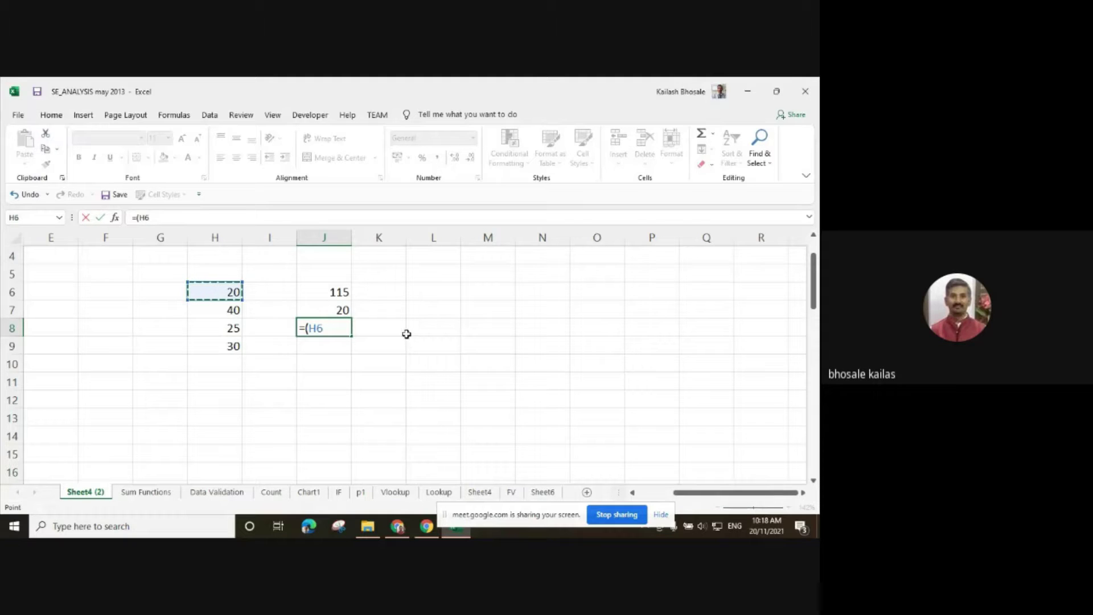
pyautogui.write('+')
pyautogui.click(215, 310)
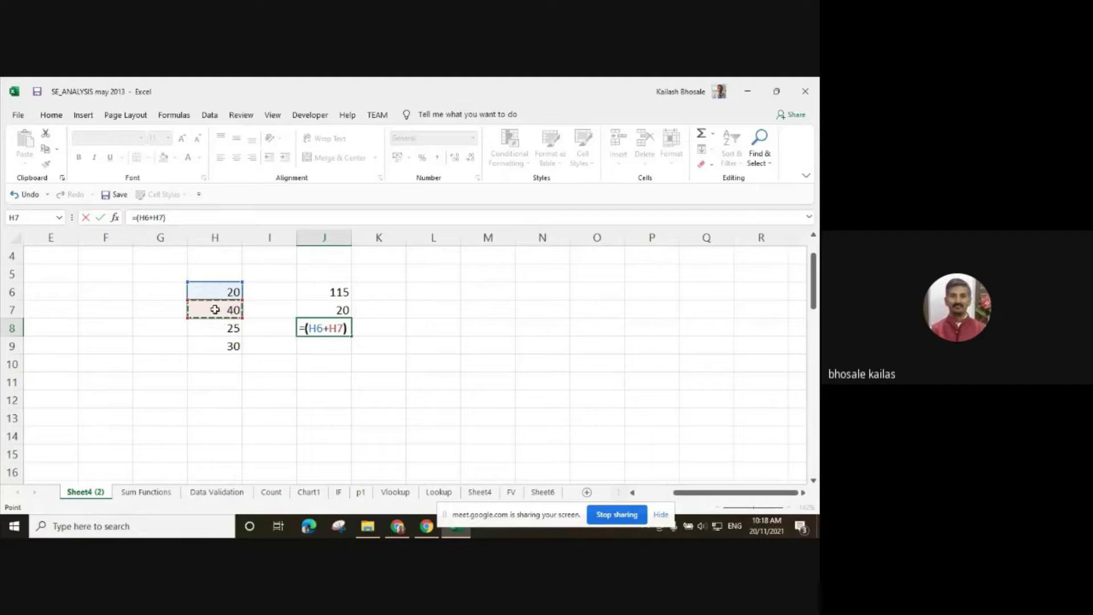
pyautogui.write(')')
pyautogui.write('-(')
pyautogui.click(221, 327)
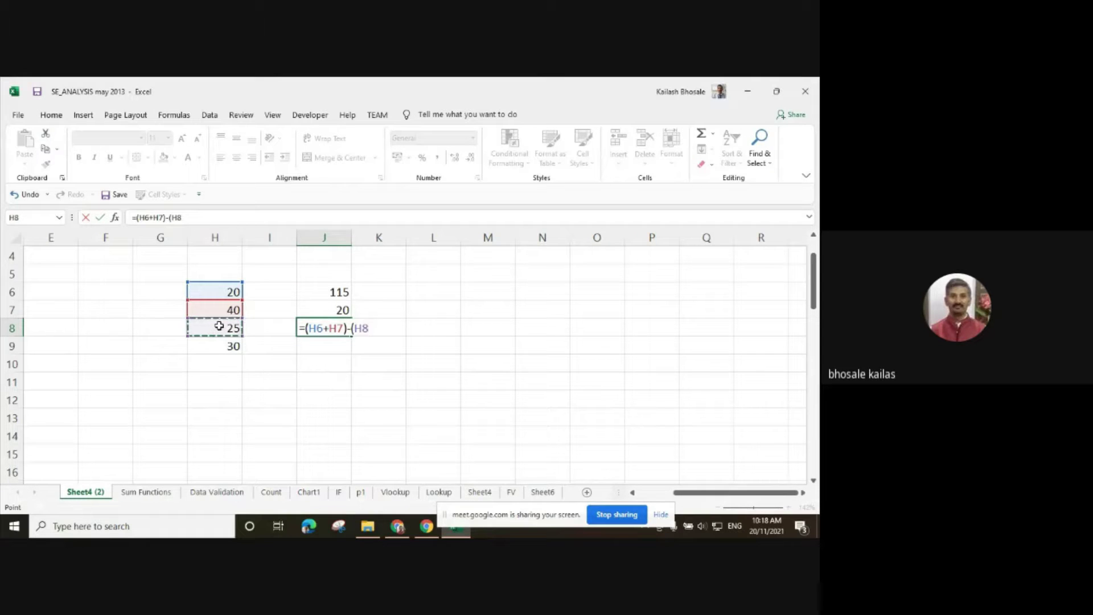
pyautogui.write('+')
pyautogui.click(220, 347)
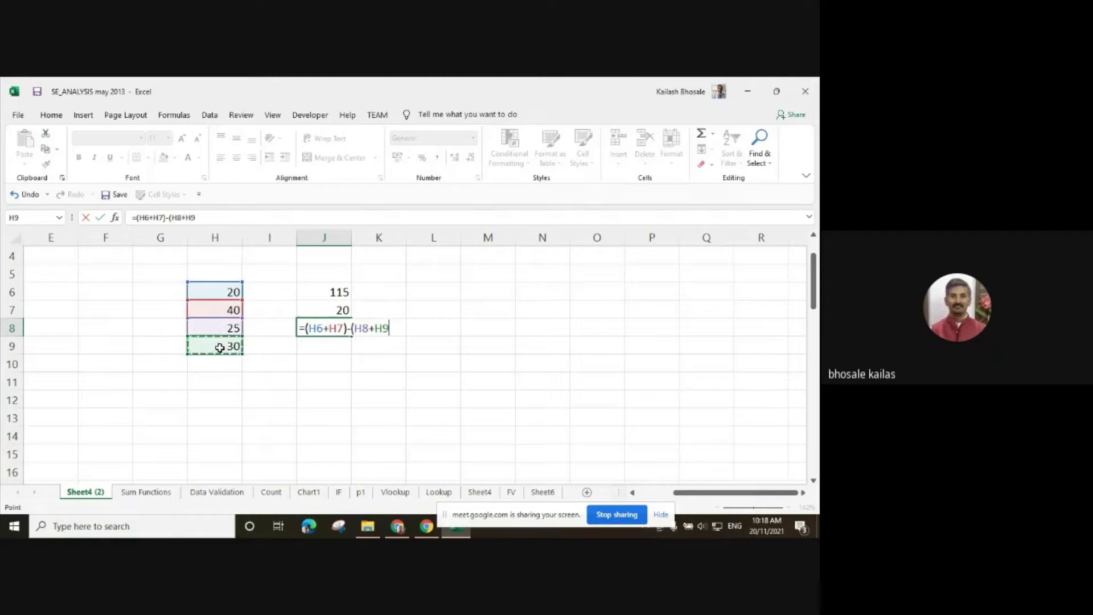
pyautogui.write(')')
pyautogui.press('Return')
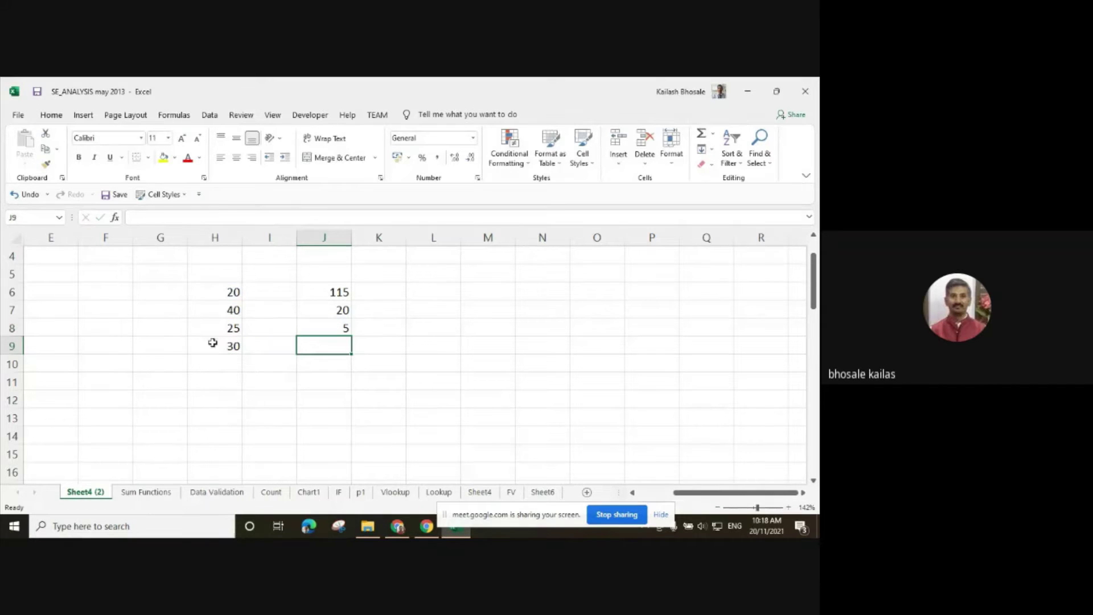
pyautogui.click(483, 396)
pyautogui.click(329, 329)
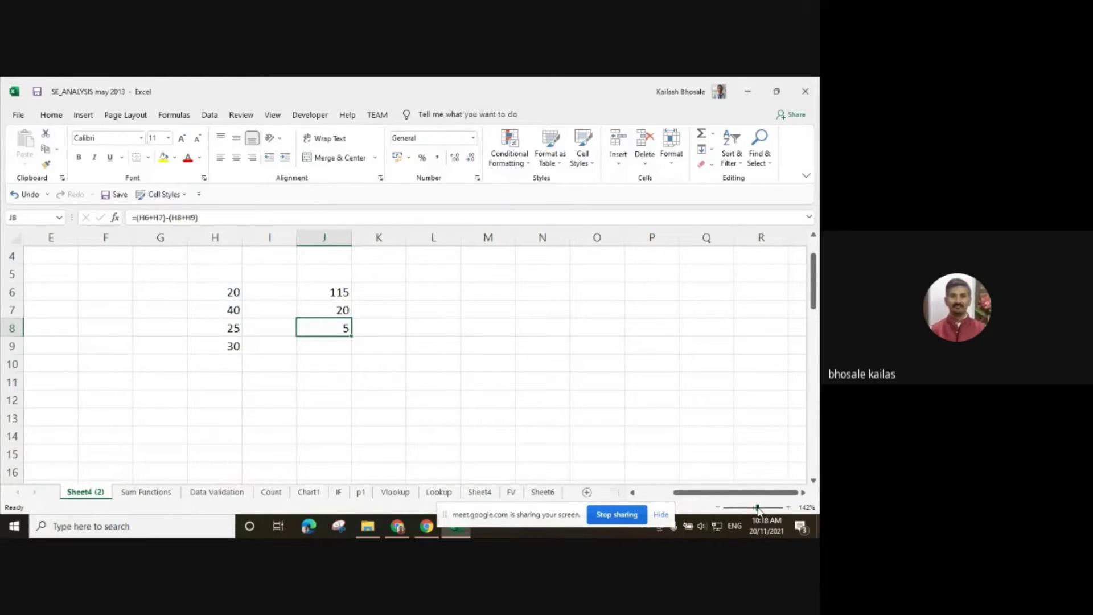
# Enter the heading "Division" in cell K5.
pyautogui.moveTo(758, 509); pyautogui.dragTo(764, 508)
pyautogui.scroll(1, 724, 408)
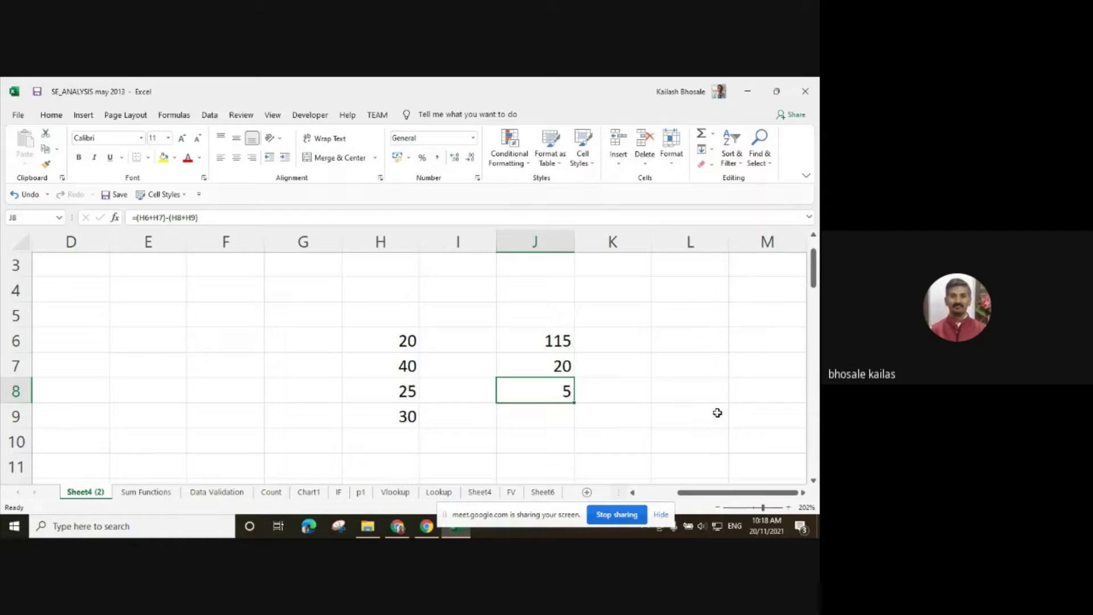
pyautogui.moveTo(456, 526)
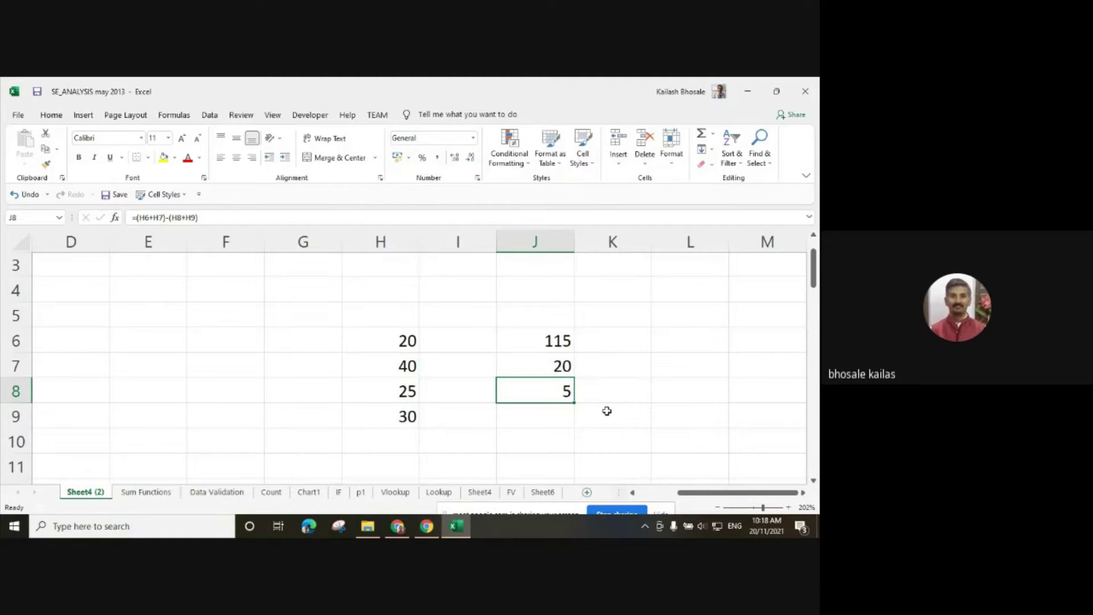
pyautogui.click(633, 344)
pyautogui.click(614, 315)
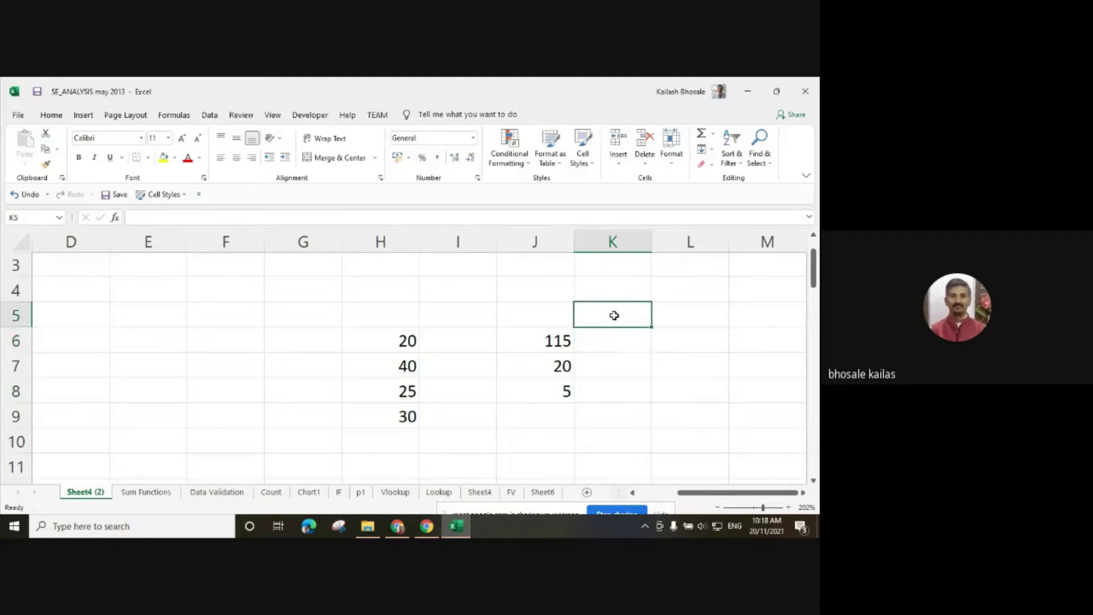
pyautogui.write('Divi')
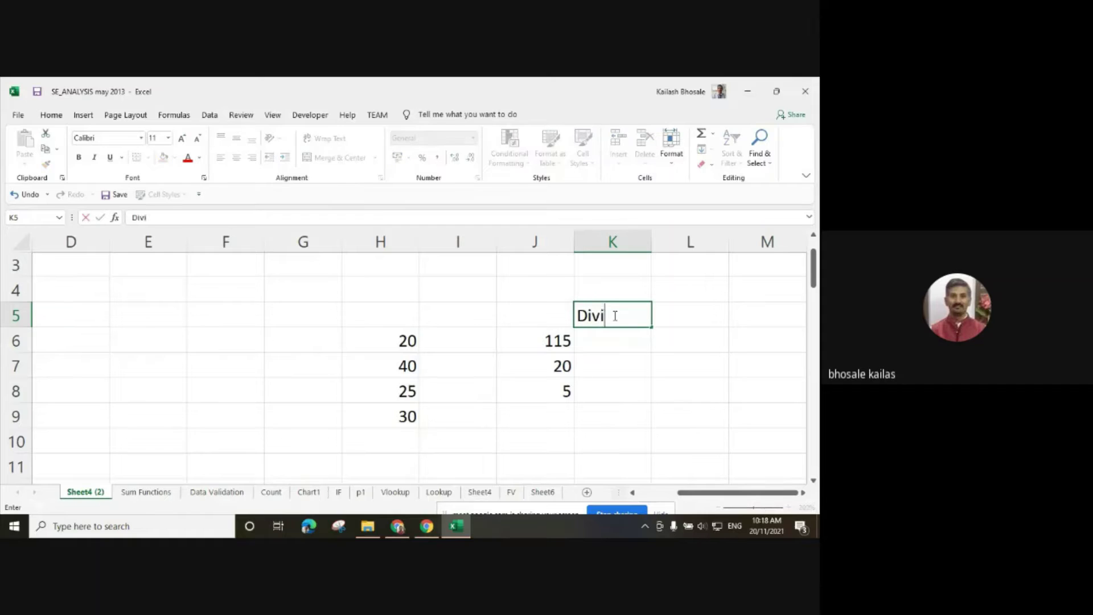
pyautogui.write('sion')
pyautogui.click(704, 440)
# Divide H7 by H6 in cell K6 with the formula =H7/H6.
pyautogui.click(627, 339)
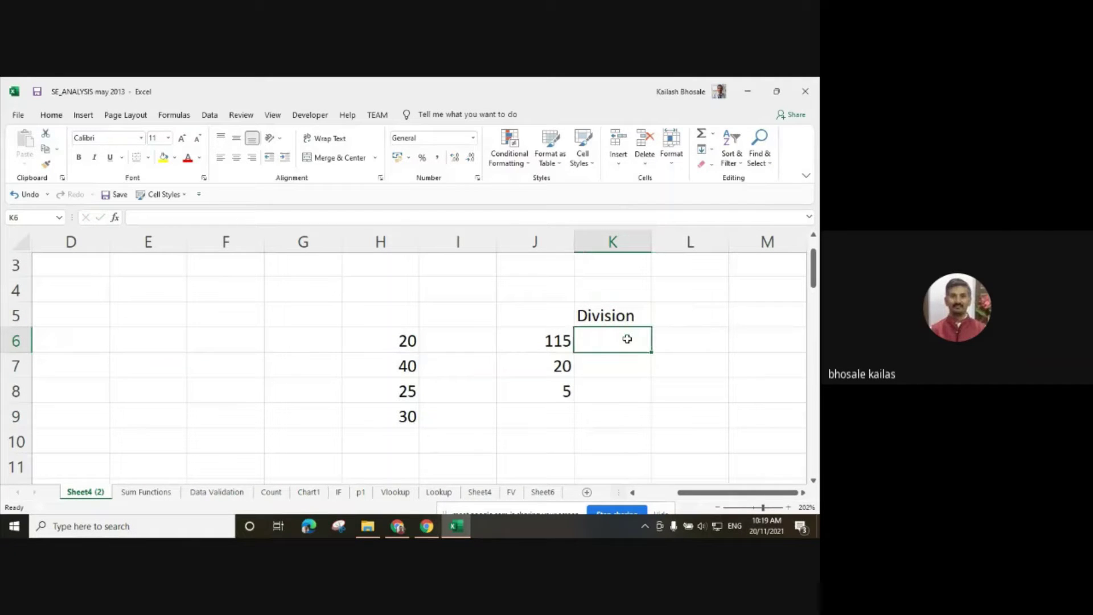
pyautogui.write('=')
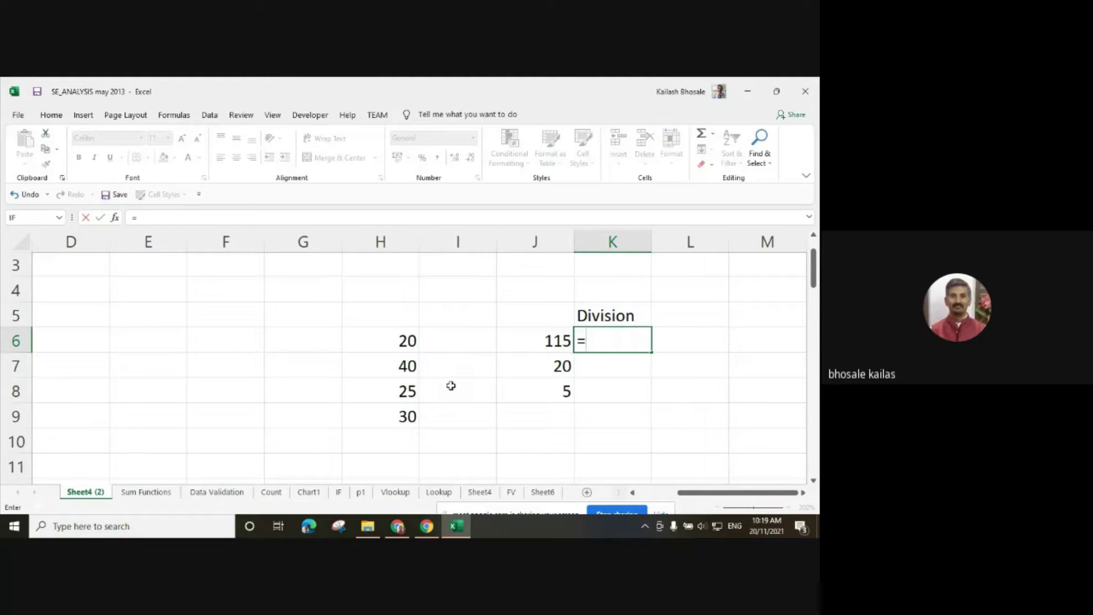
pyautogui.click(379, 364)
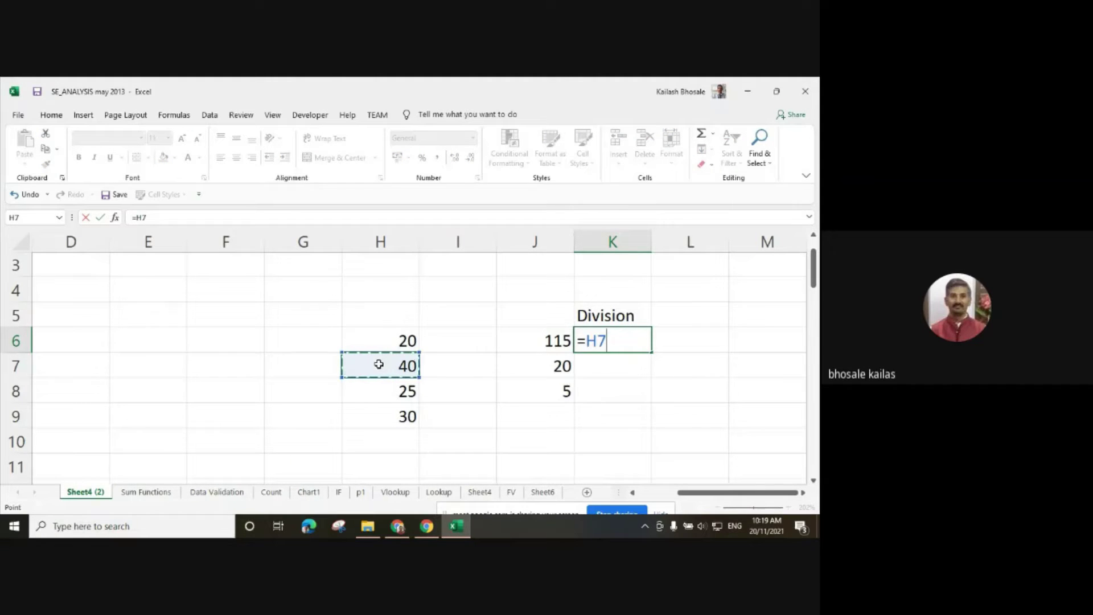
pyautogui.write('/')
pyautogui.click(406, 346)
pyautogui.press('Return')
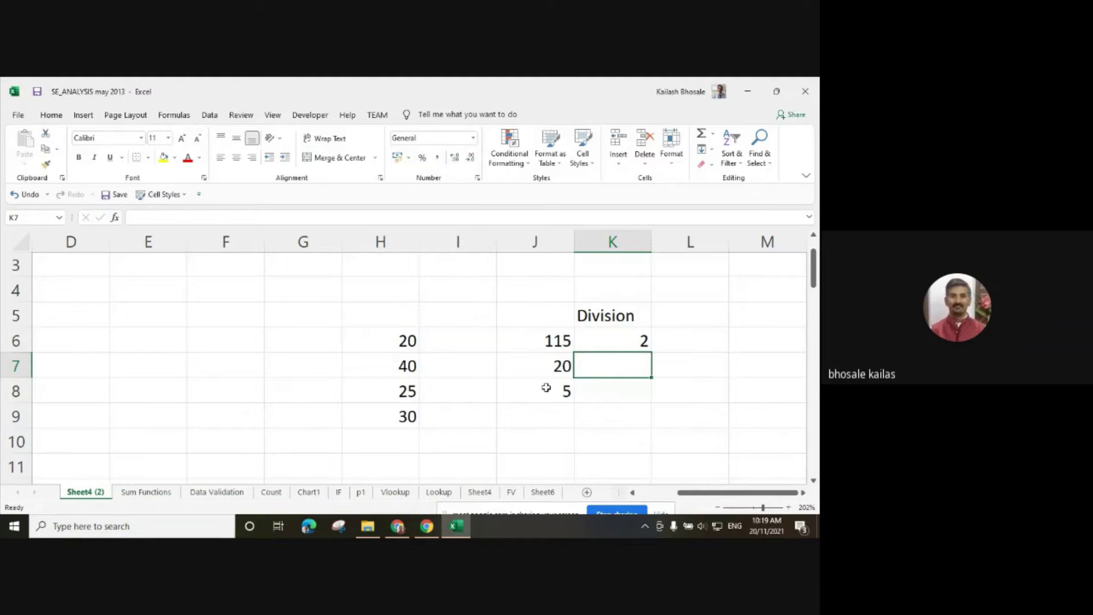
# Enter the heading "Product" in cell L5.
pyautogui.click(687, 310)
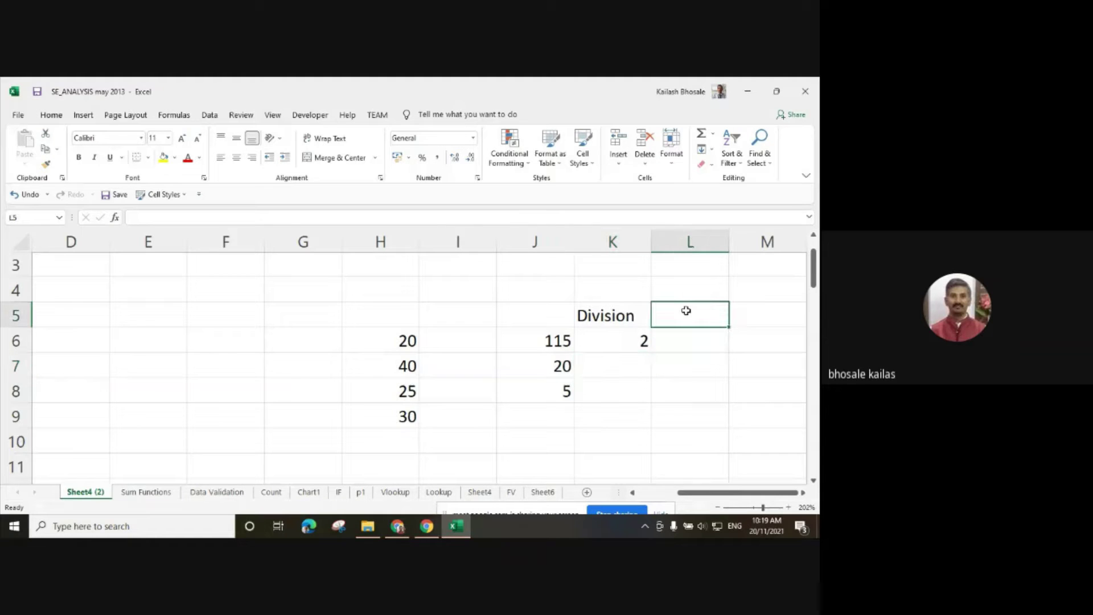
pyautogui.write('Product')
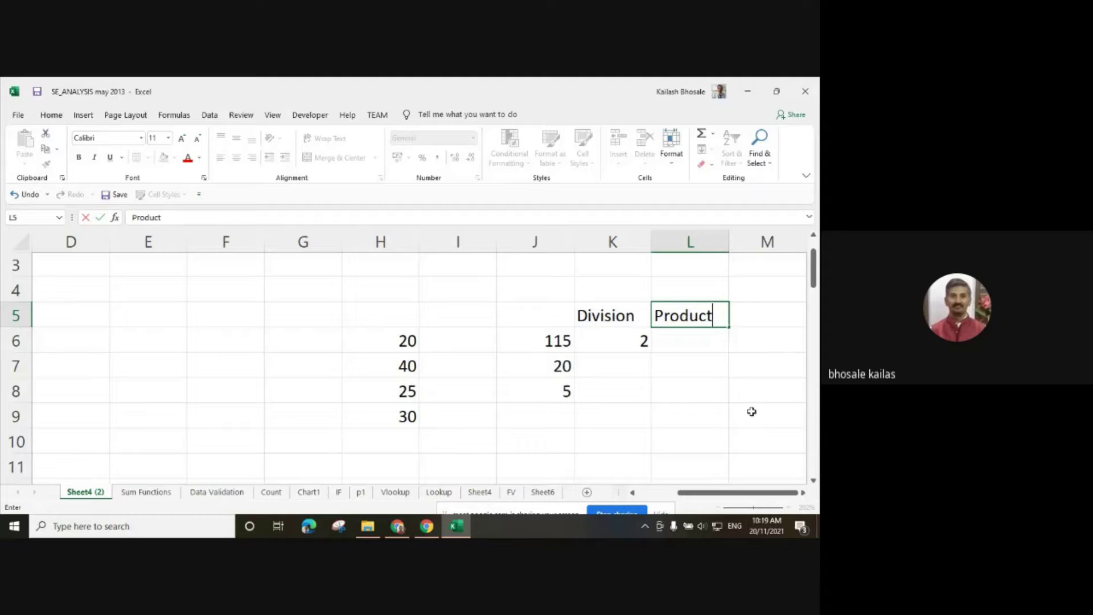
pyautogui.press('Return')
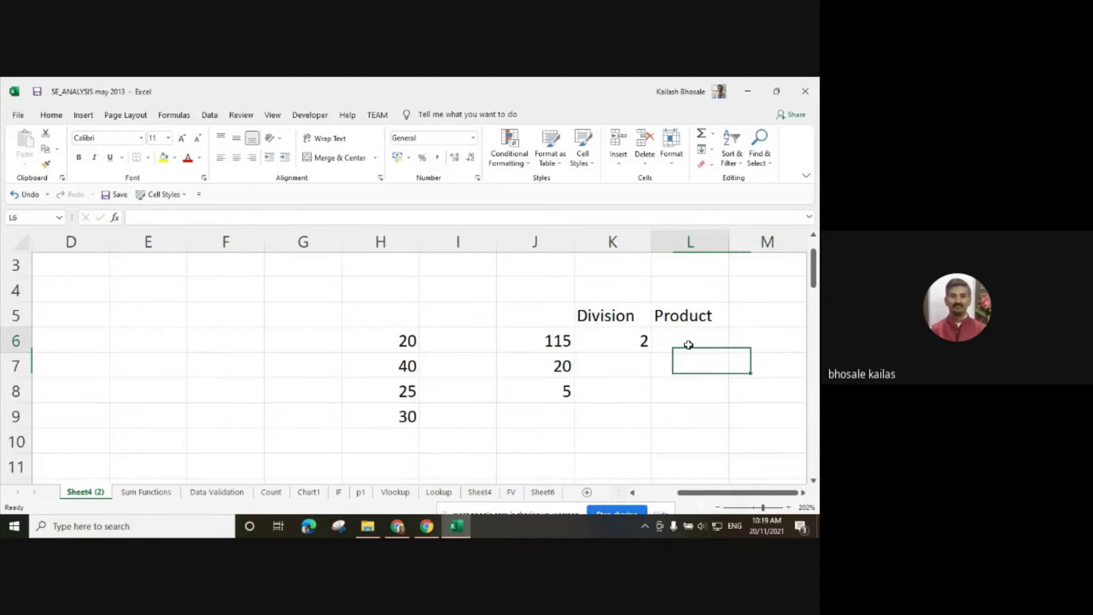
# Multiply H7 by H6 in cell L6 with the formula =H7*H6.
pyautogui.write('=')
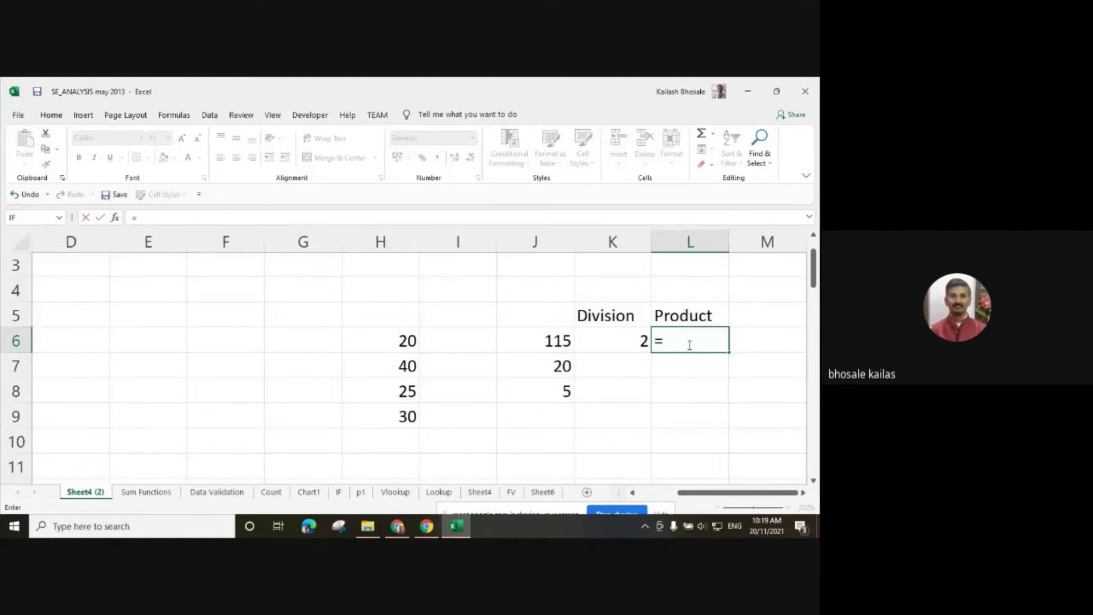
pyautogui.click(387, 360)
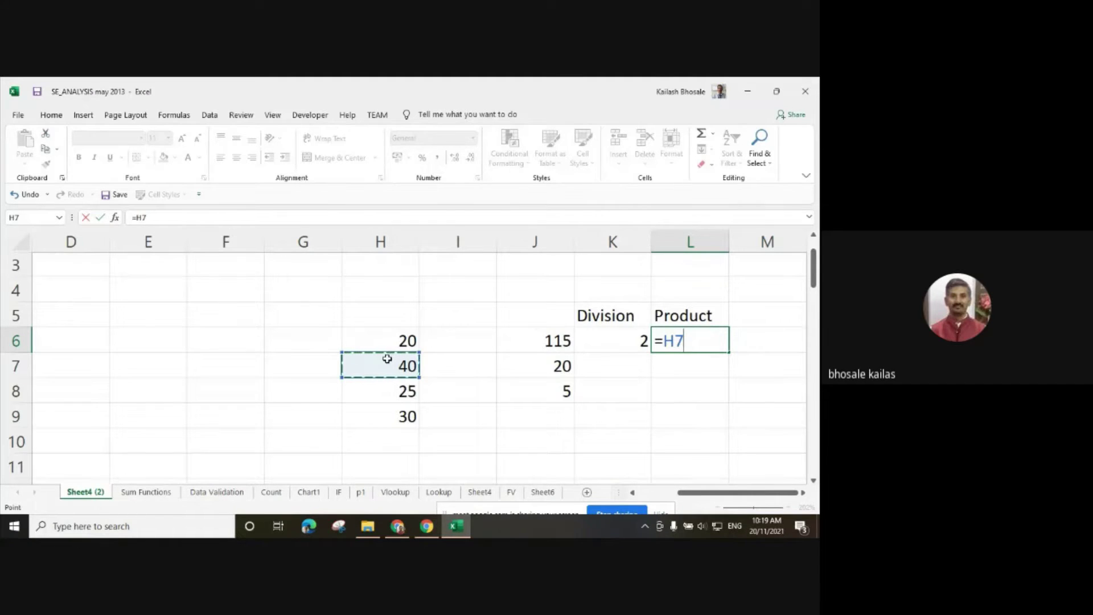
pyautogui.write('*')
pyautogui.click(396, 338)
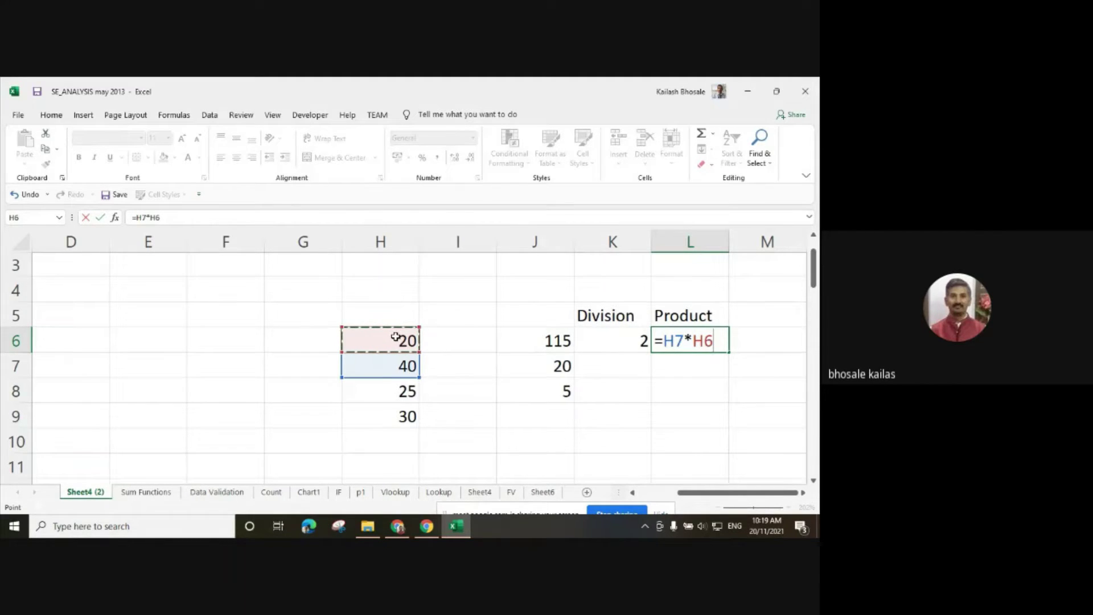
pyautogui.press('Return')
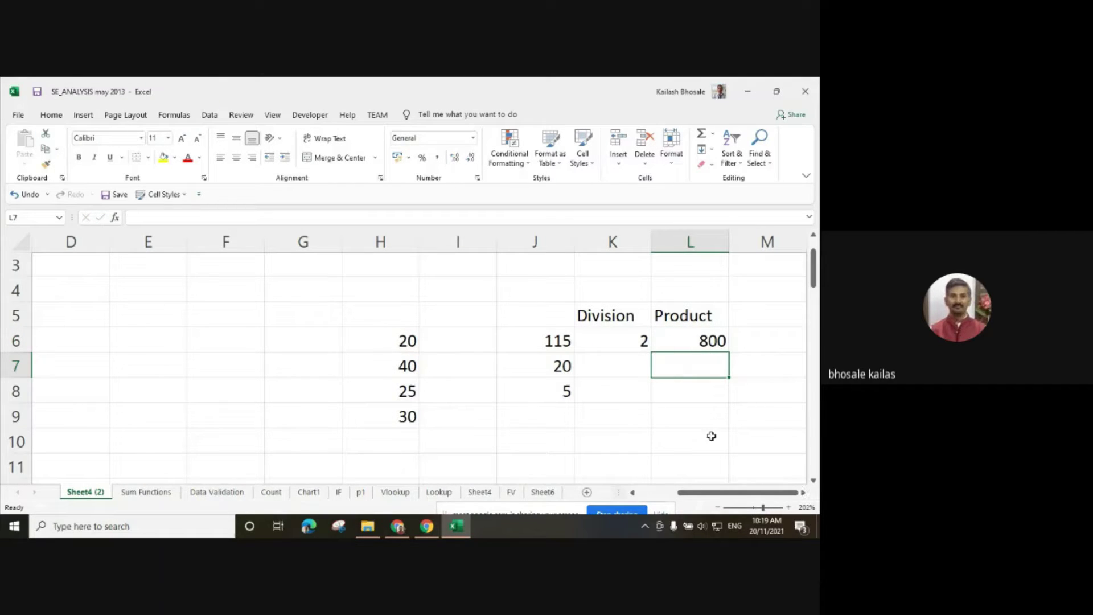
# Square the number in H6 in cell M6 with the formula =H6^2.
pyautogui.click(804, 493)
pyautogui.click(803, 493)
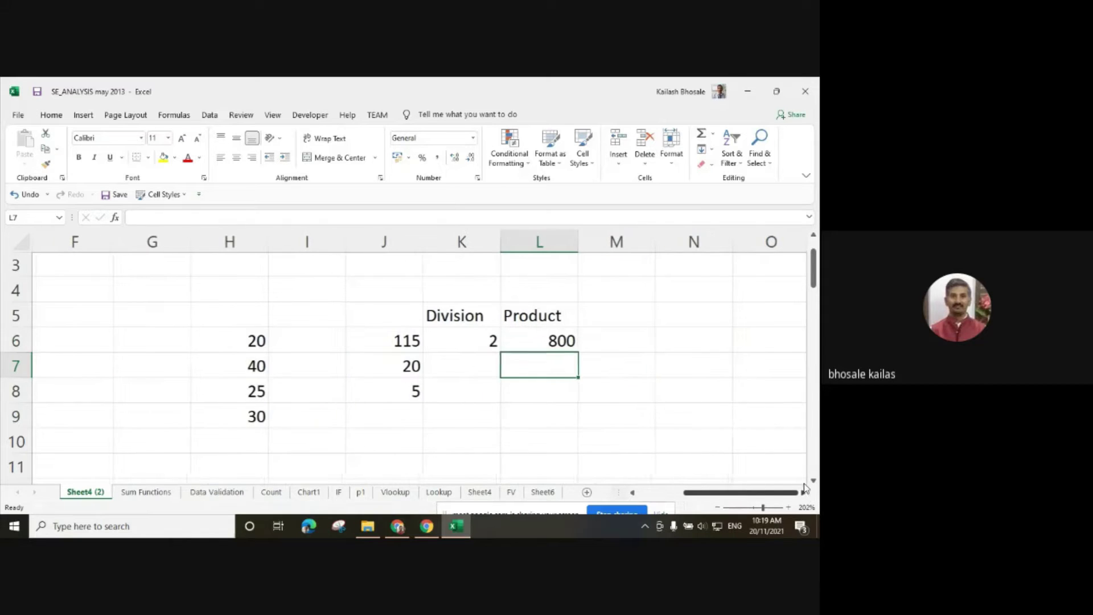
pyautogui.click(615, 337)
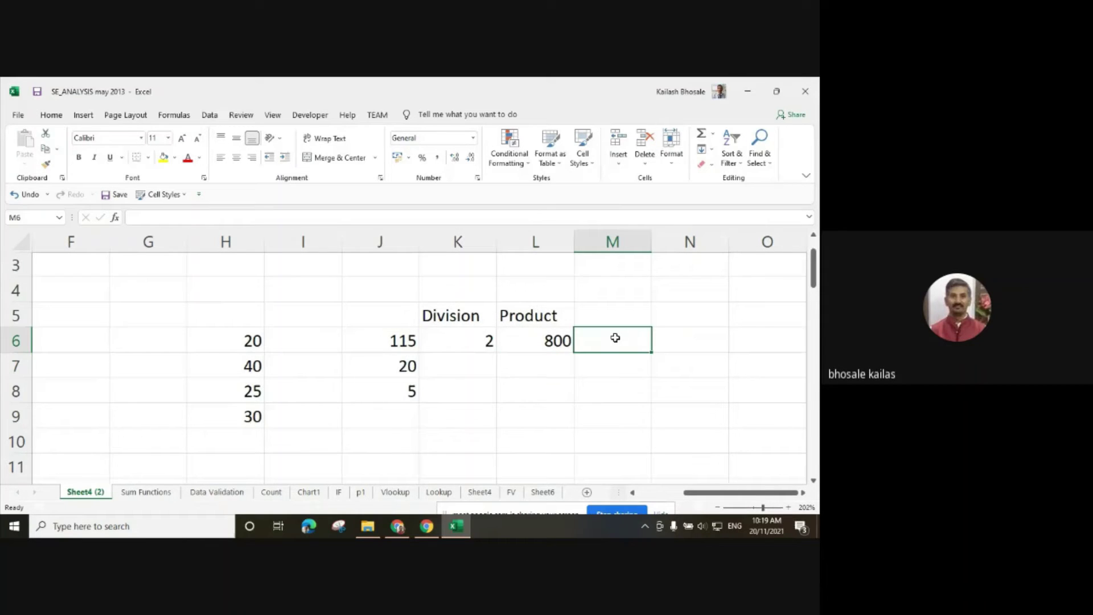
pyautogui.write('=')
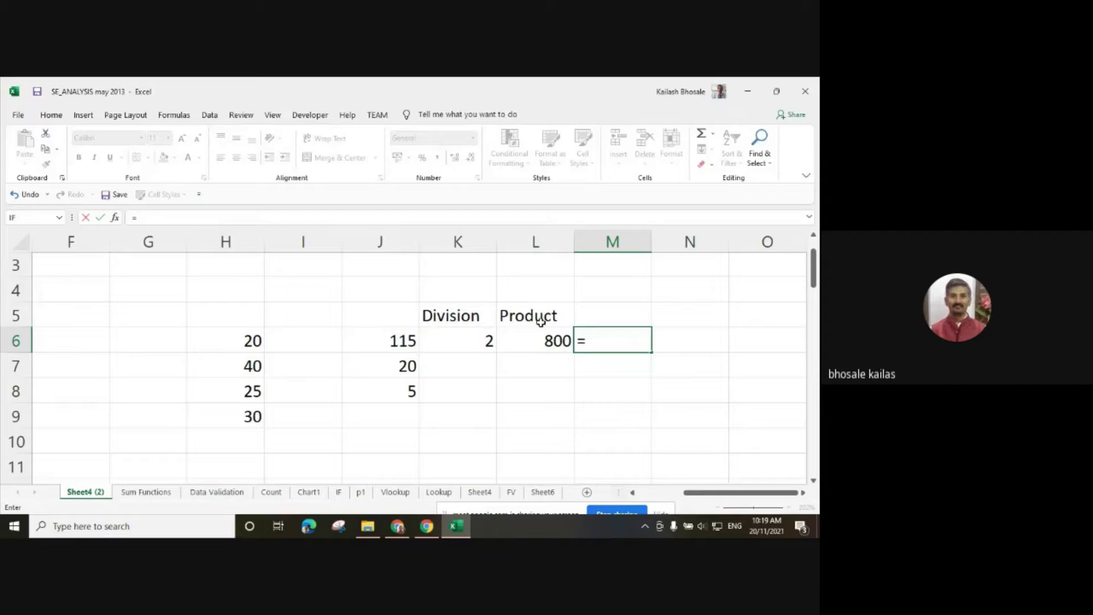
pyautogui.click(240, 339)
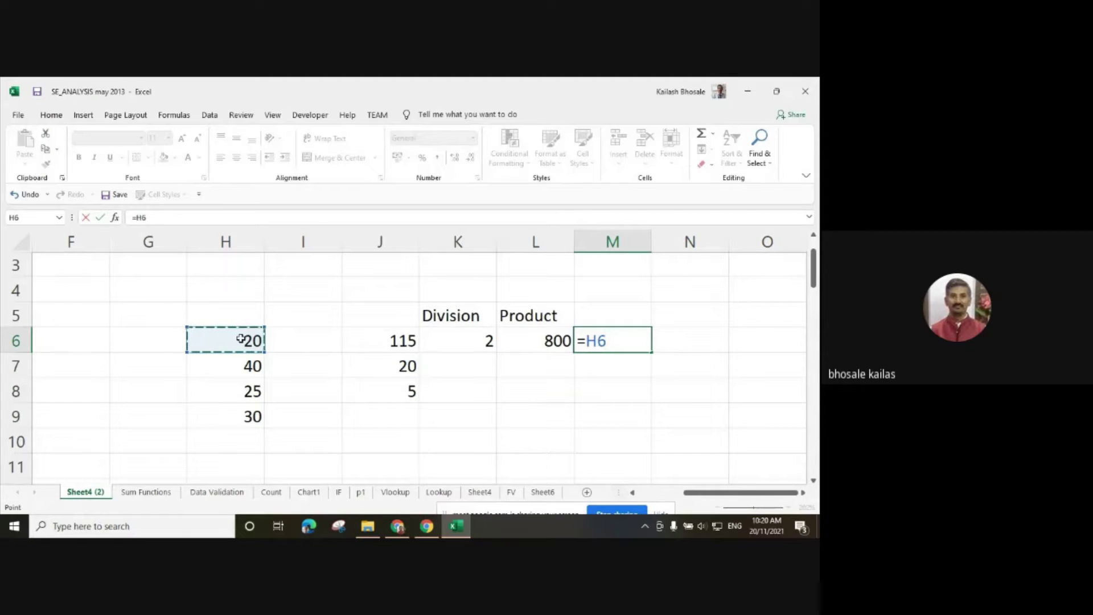
pyautogui.write('^')
pyautogui.write('2')
pyautogui.press('Return')
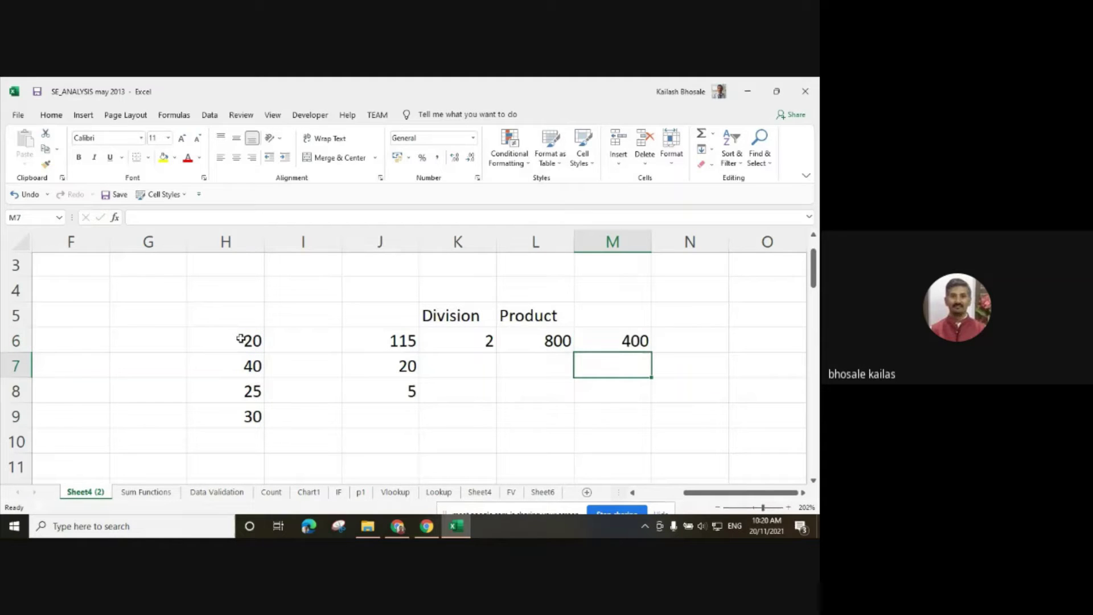
# Enter the formula =H6^1/2 in cell M7 to combine the power and division operators.
pyautogui.write('=')
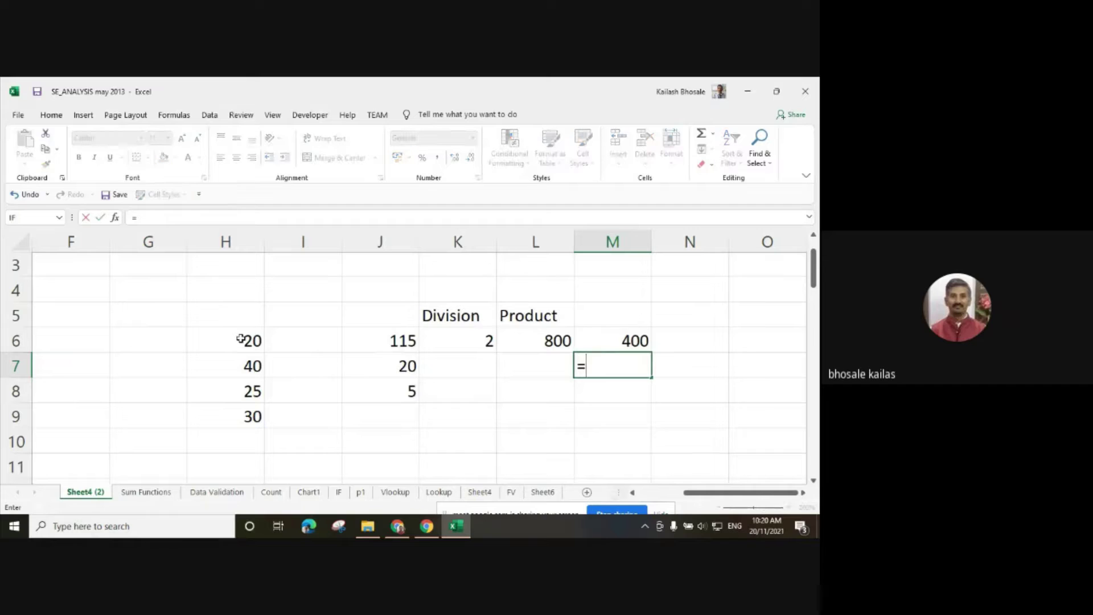
pyautogui.click(243, 340)
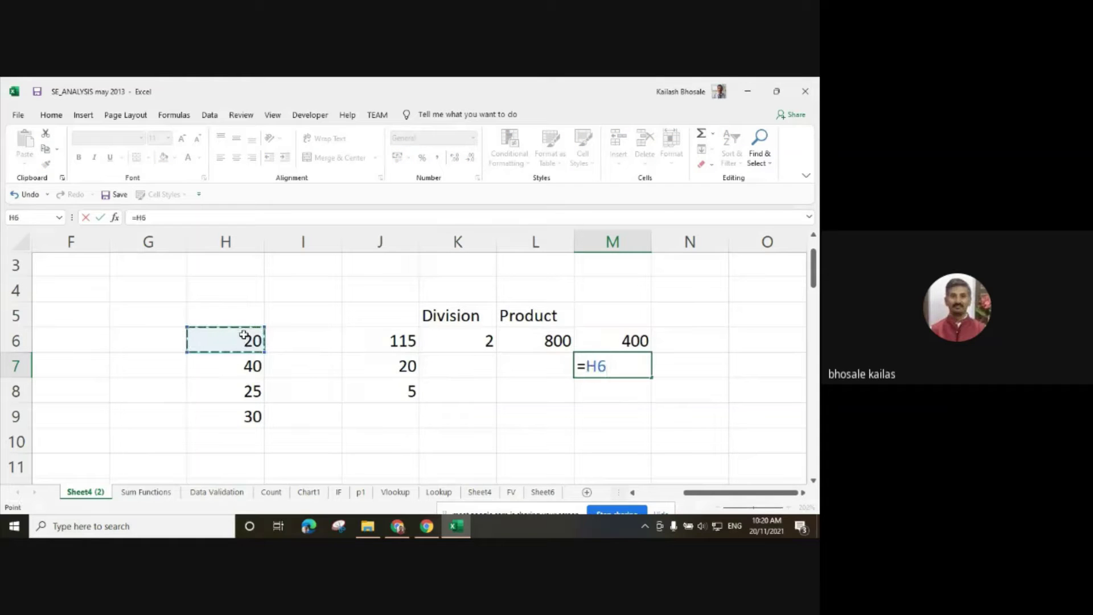
pyautogui.write('^1/2')
pyautogui.press('Return')
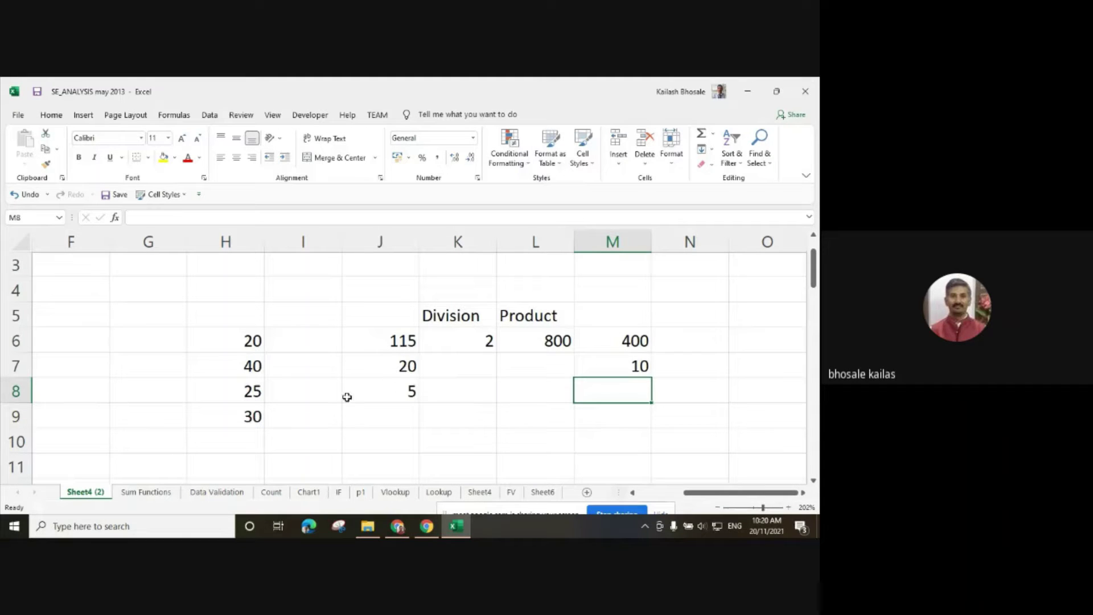
# Enter 11 in cell H12 and 12 in cell H13 as the first two values of a number series.
pyautogui.click(632, 492)
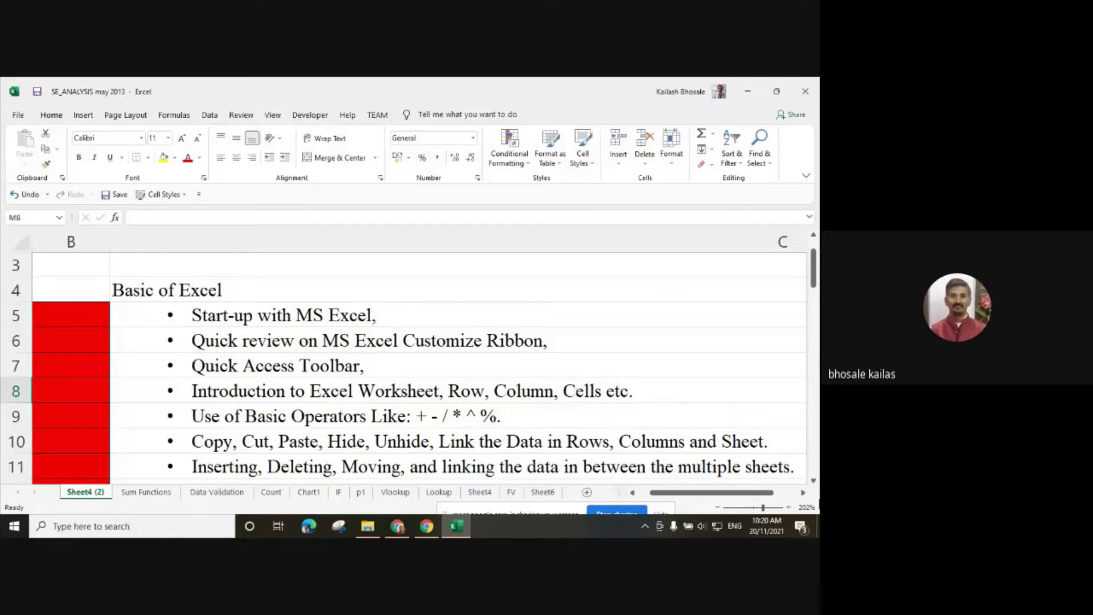
pyautogui.click(803, 493)
pyautogui.click(803, 493)
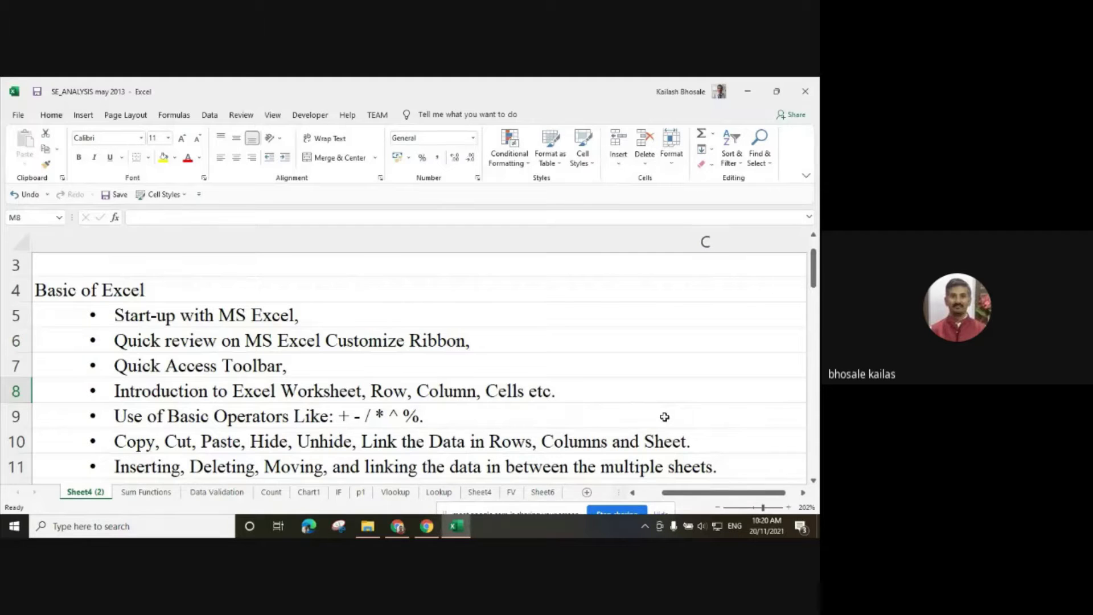
pyautogui.click(803, 493)
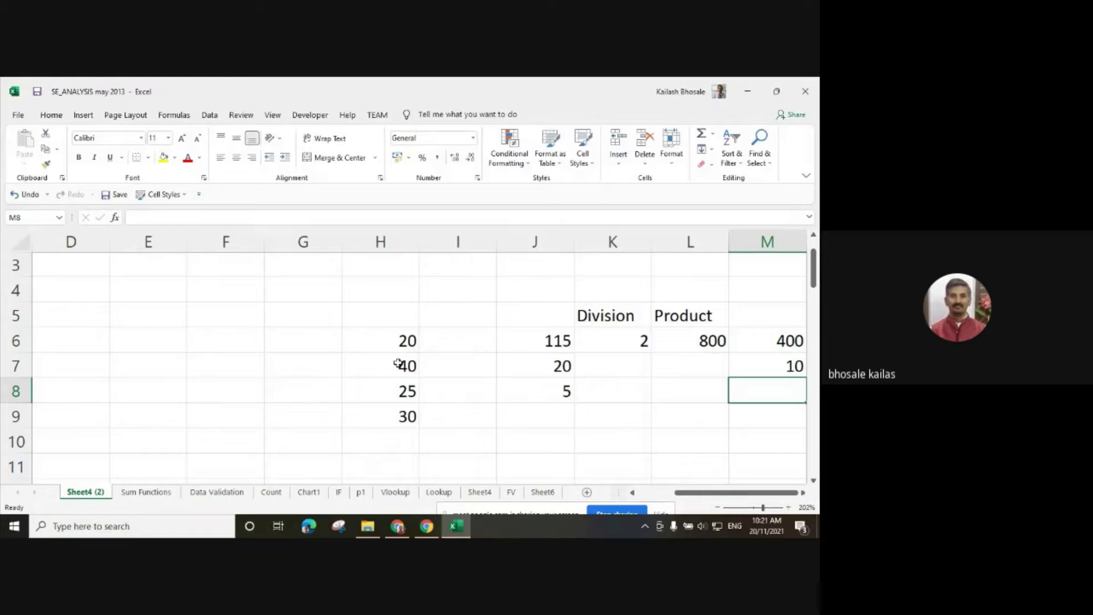
pyautogui.click(391, 343)
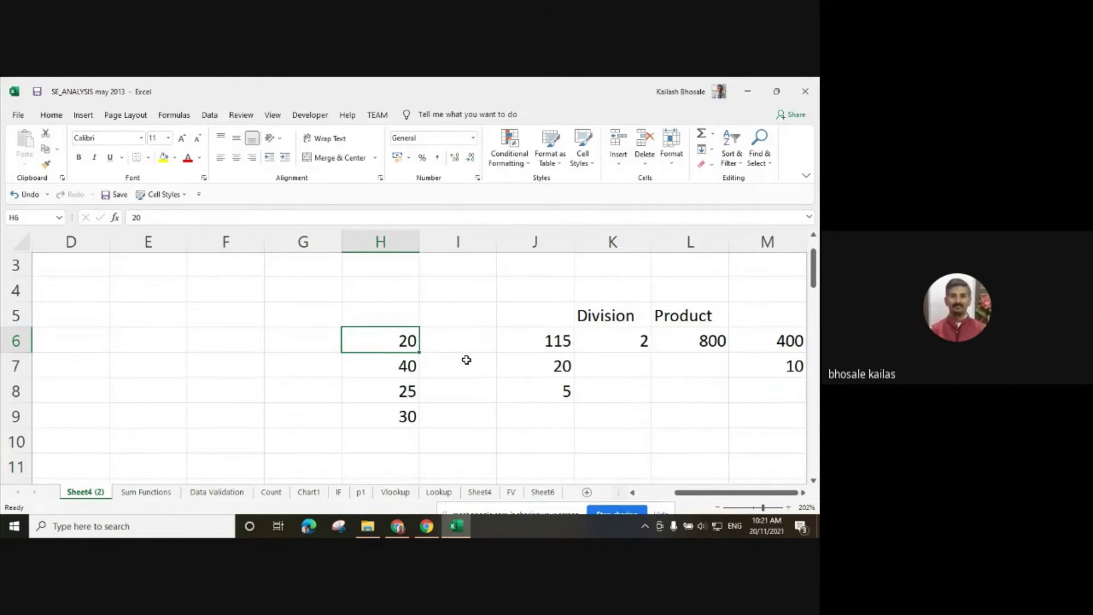
pyautogui.scroll(-1, 433, 316)
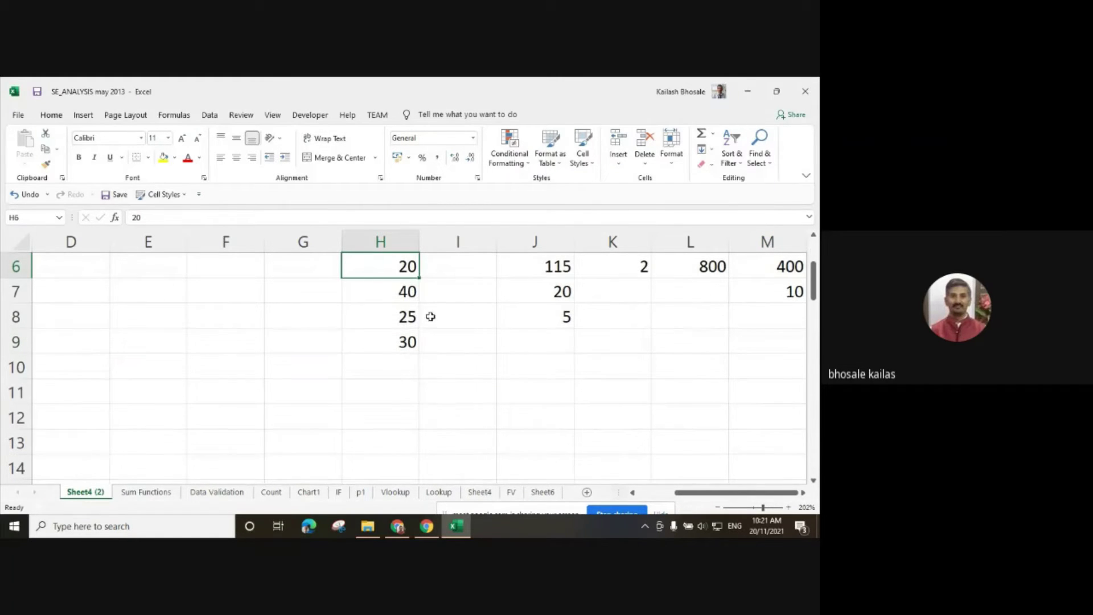
pyautogui.click(404, 407)
pyautogui.write('11')
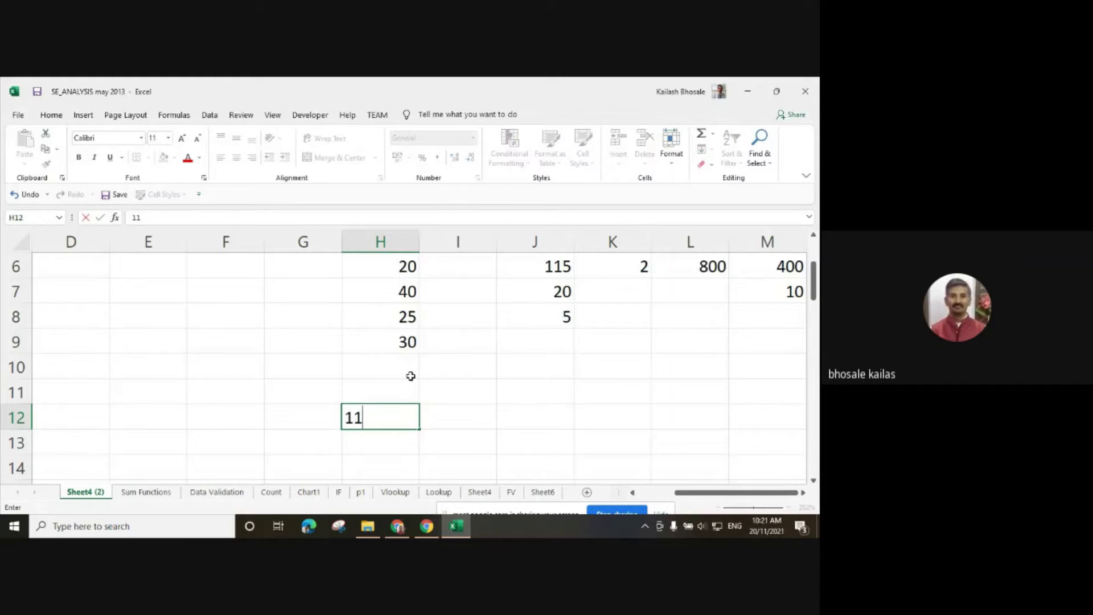
pyautogui.press('Return')
pyautogui.write('12')
pyautogui.press('Return')
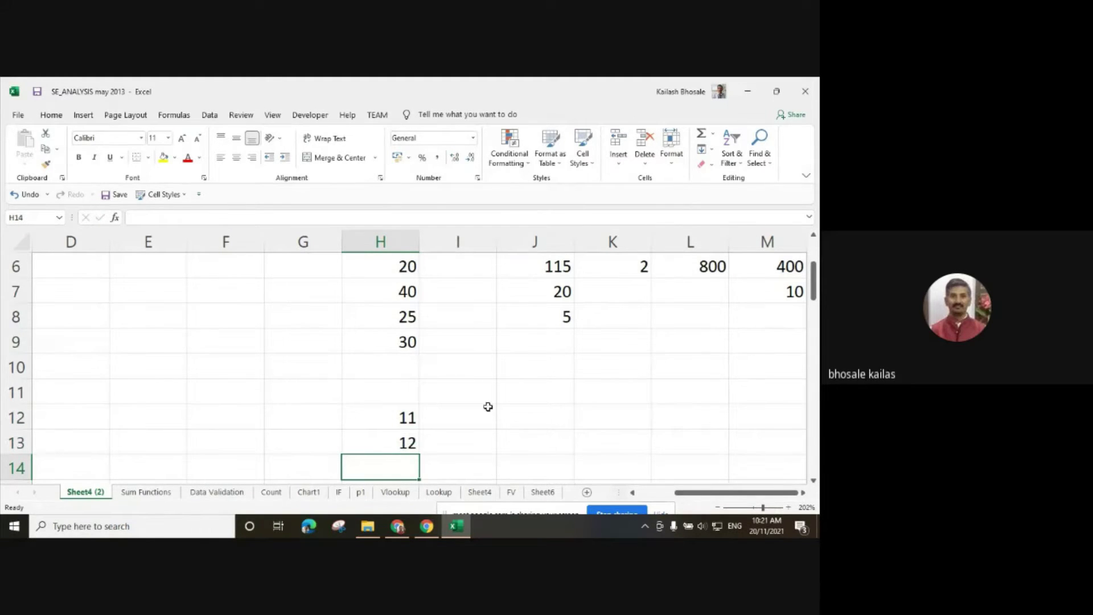
pyautogui.scroll(-1, 479, 387)
pyautogui.click(385, 353)
pyautogui.moveTo(385, 354); pyautogui.dragTo(383, 364)
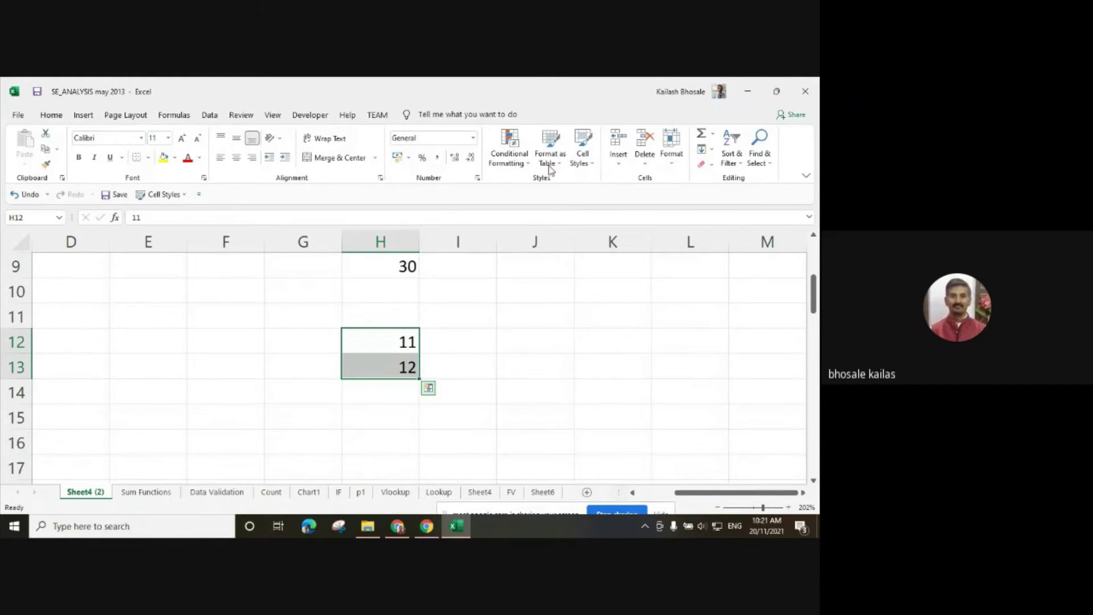
pyautogui.hotkey('ctrl', 'q')
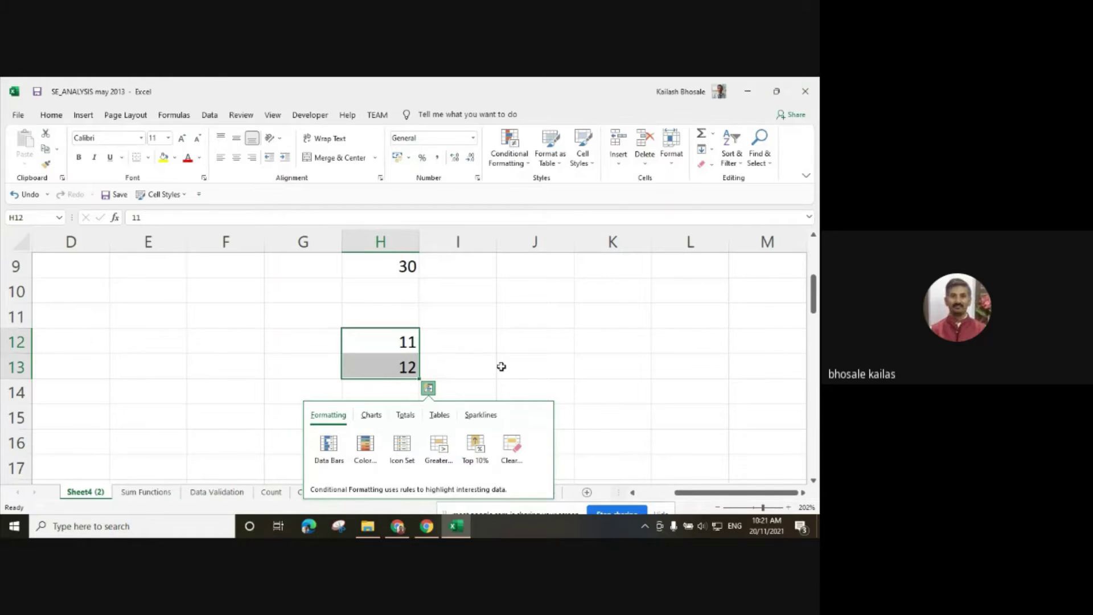
pyautogui.click(535, 365)
pyautogui.click(587, 402)
# Try to continue the series in H12:H13 with Flash Fill, and dismiss the message.
pyautogui.moveTo(362, 343); pyautogui.dragTo(361, 366)
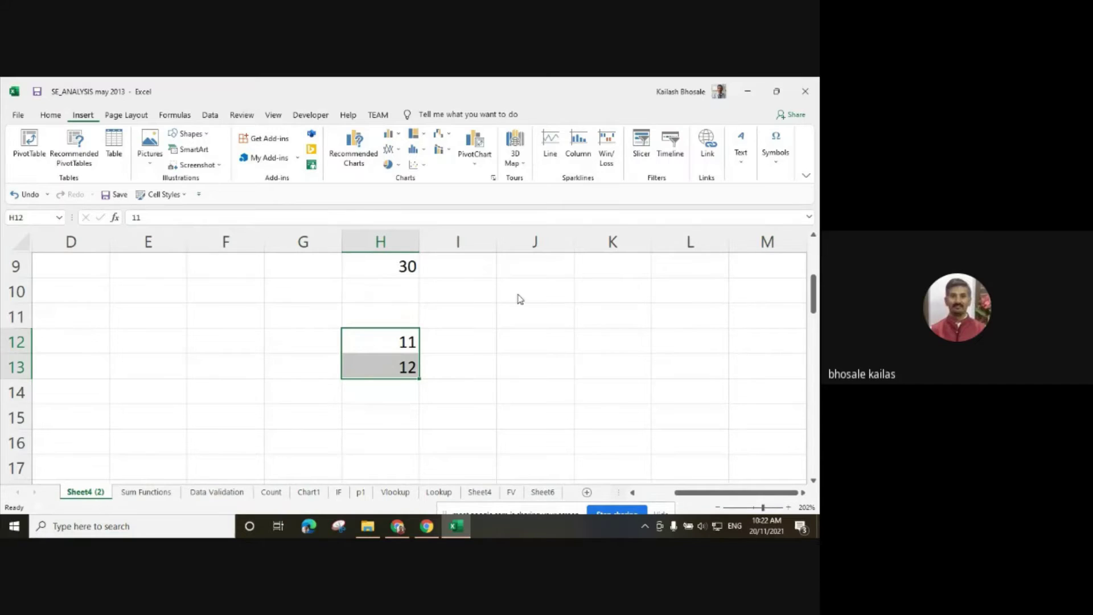
pyautogui.click(208, 115)
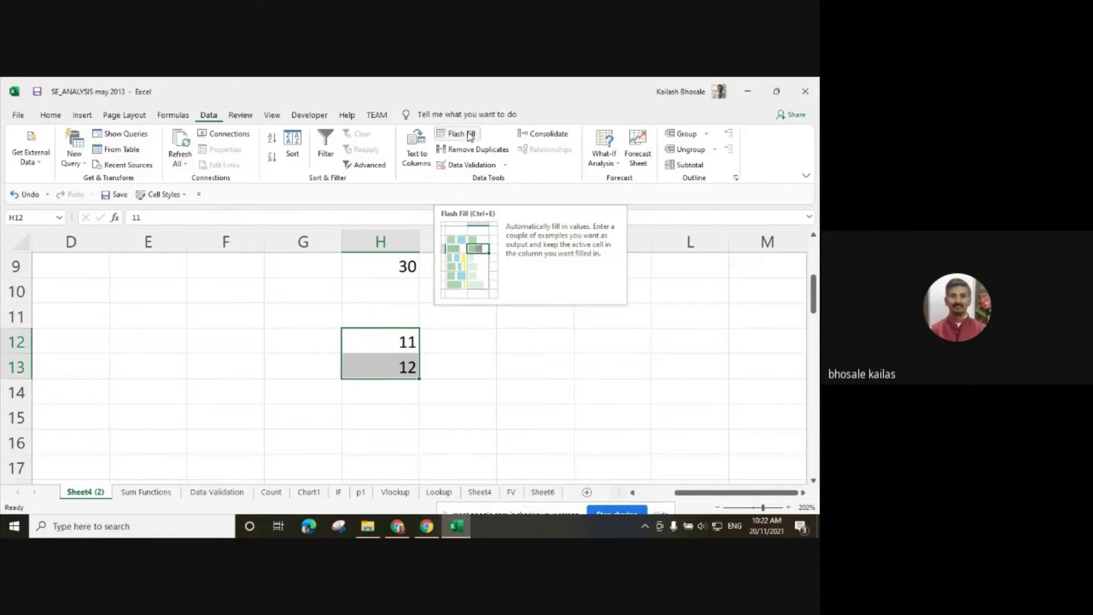
pyautogui.click(471, 135)
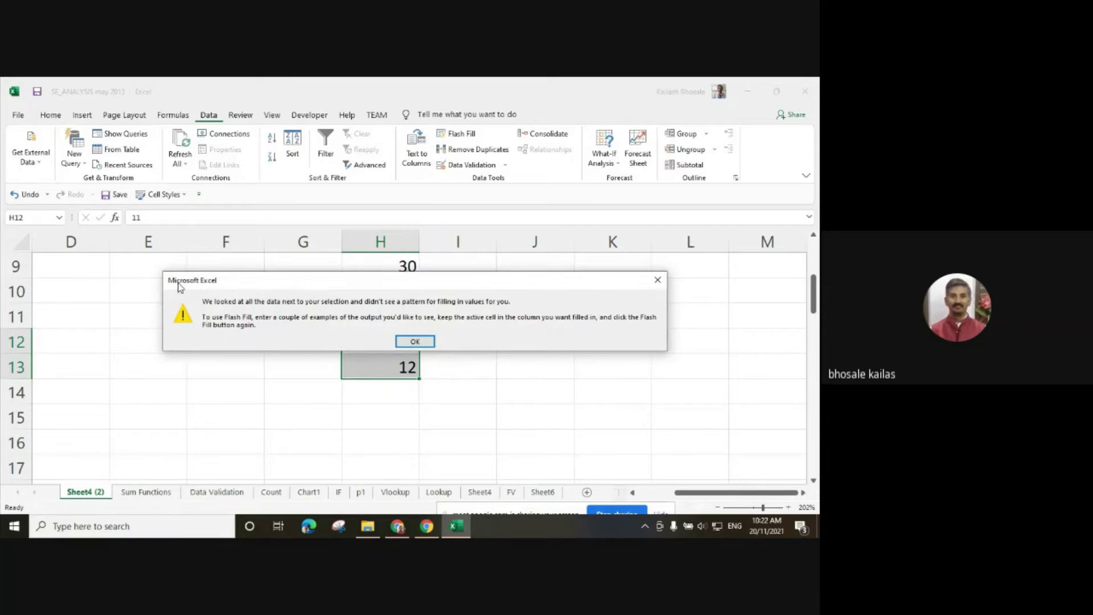
pyautogui.click(415, 341)
pyautogui.click(536, 369)
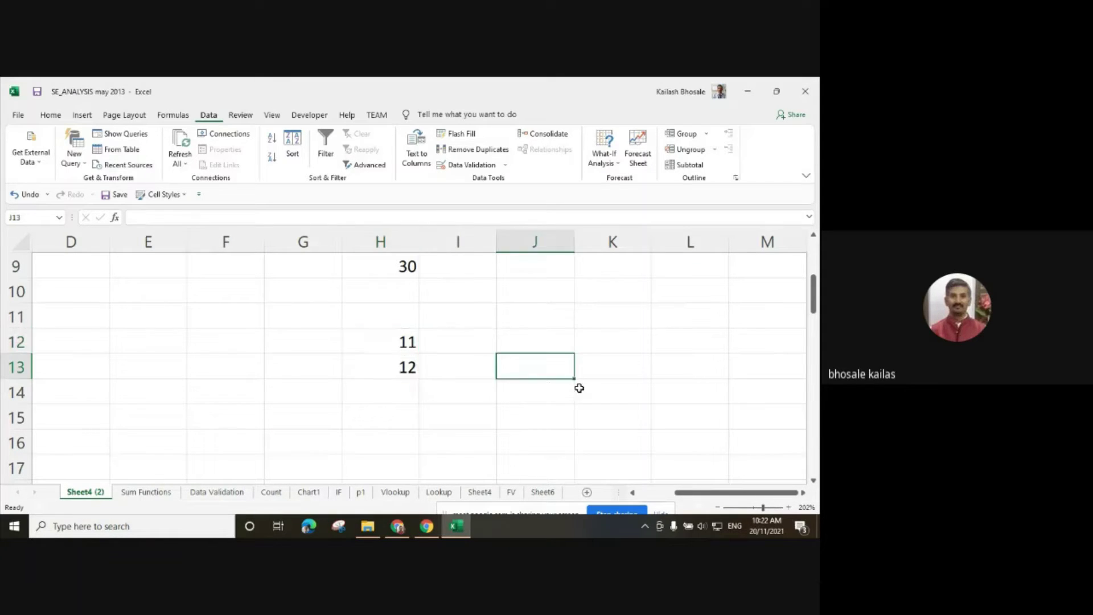
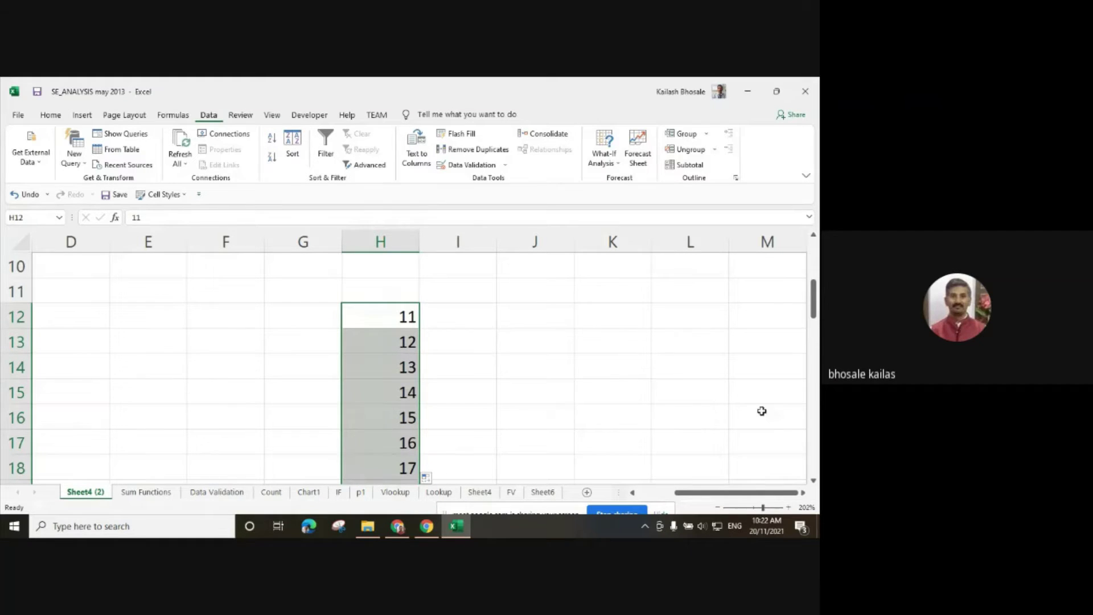
# Centre the number series in H12:H21 within its cells.
pyautogui.click(525, 334)
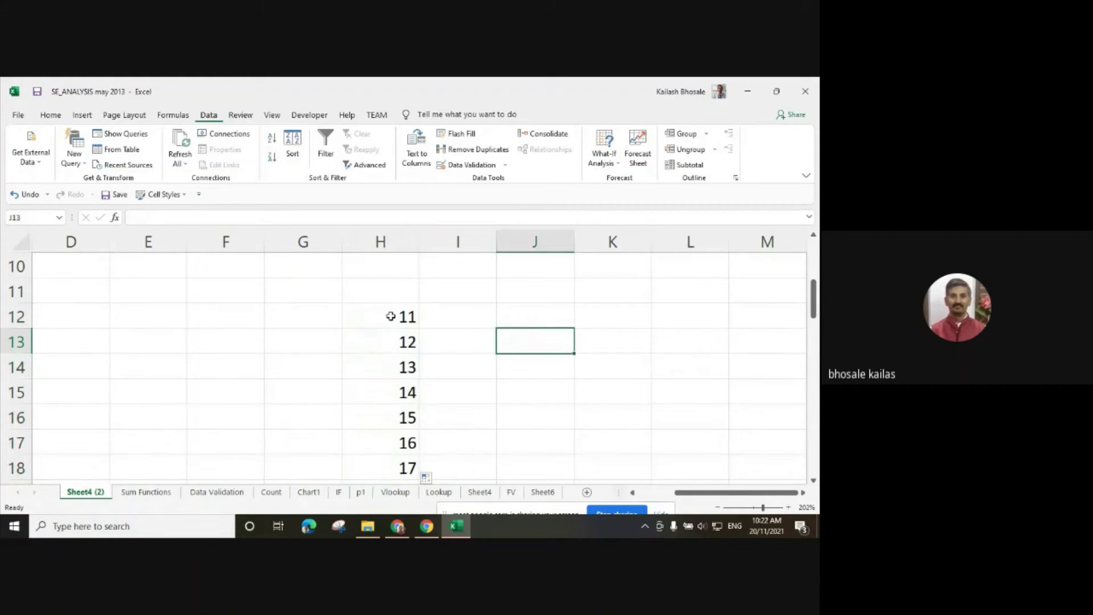
pyautogui.click(391, 316)
pyautogui.scroll(-2, 405, 378)
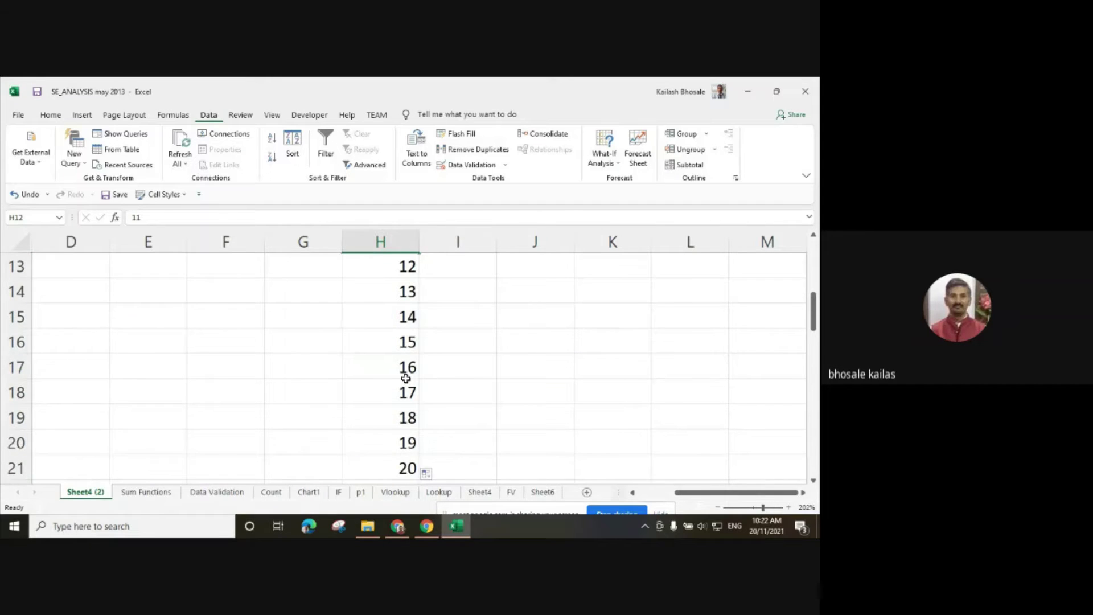
pyautogui.keyDown('shift'); pyautogui.click(372, 396); pyautogui.keyUp('shift')
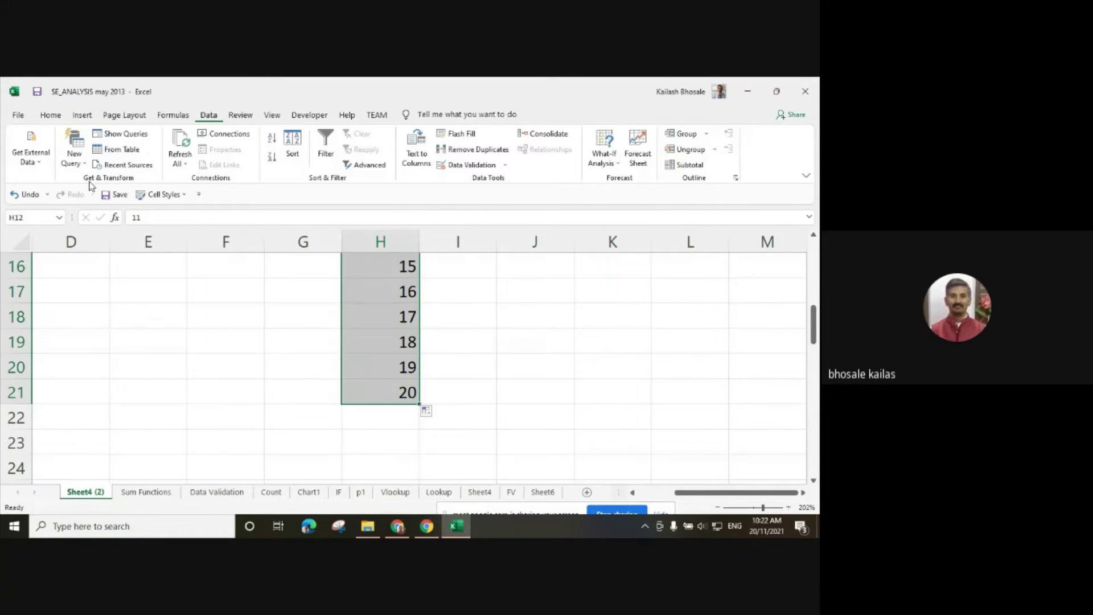
pyautogui.click(51, 116)
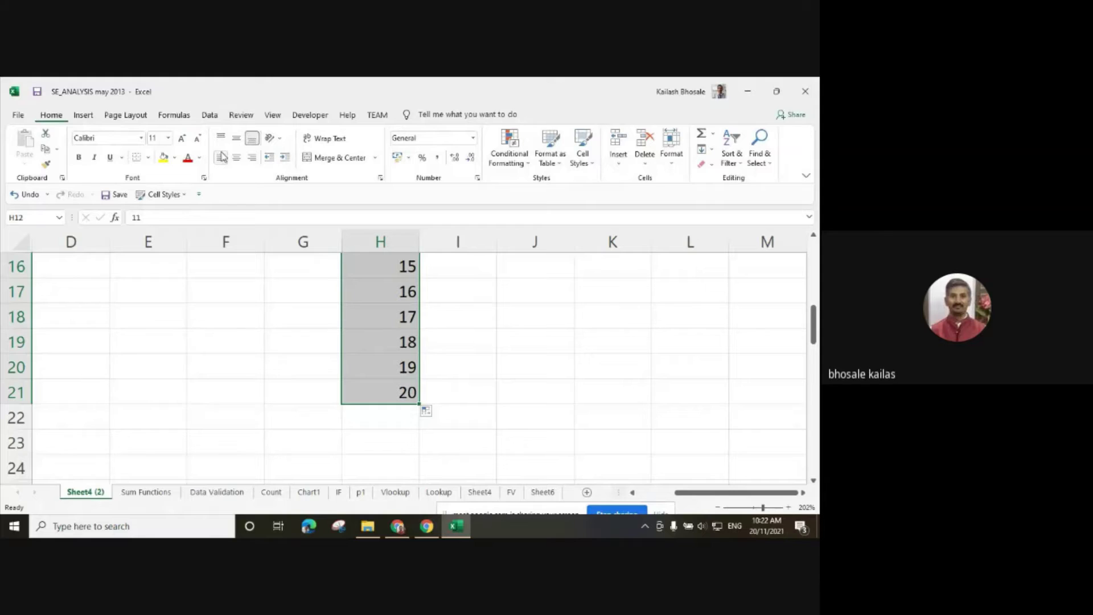
pyautogui.click(236, 139)
pyautogui.click(235, 157)
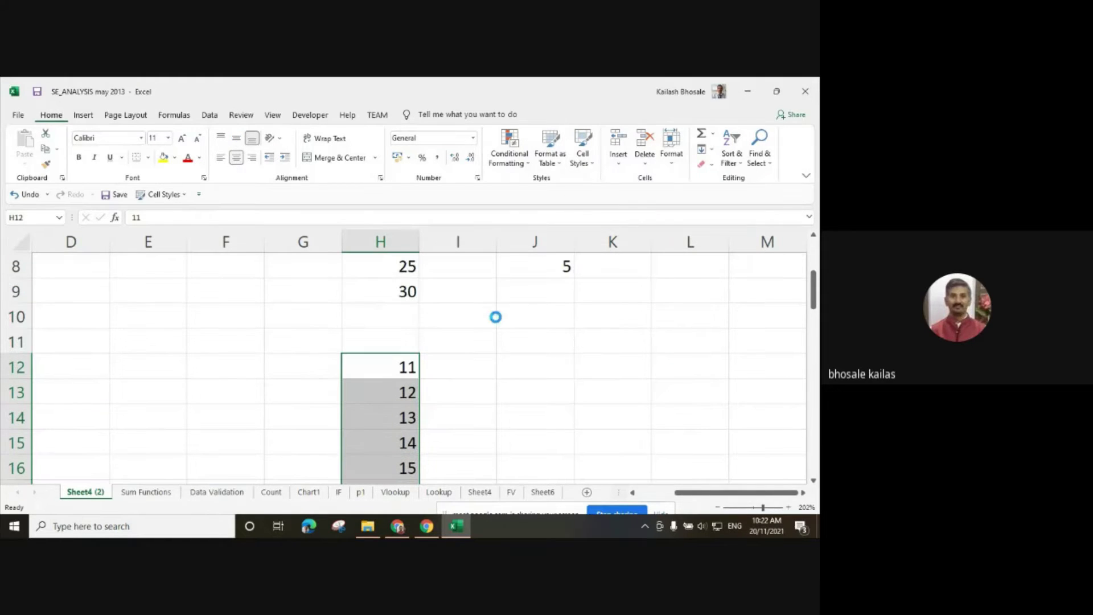
pyautogui.click(571, 380)
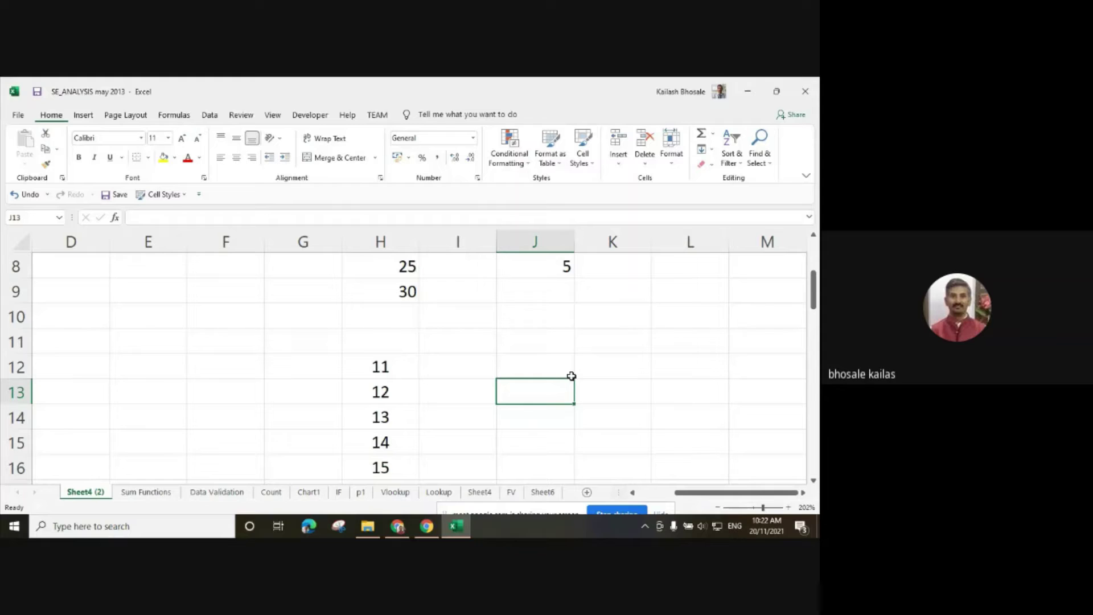
# Fill cell H12 with yellow.
pyautogui.press('Up')
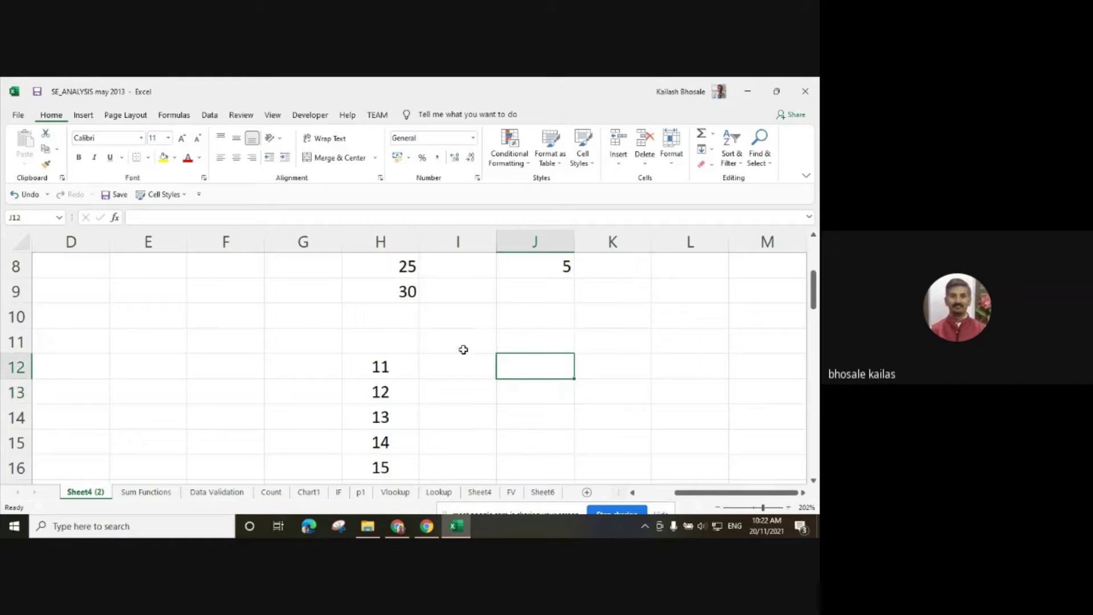
pyautogui.click(437, 367)
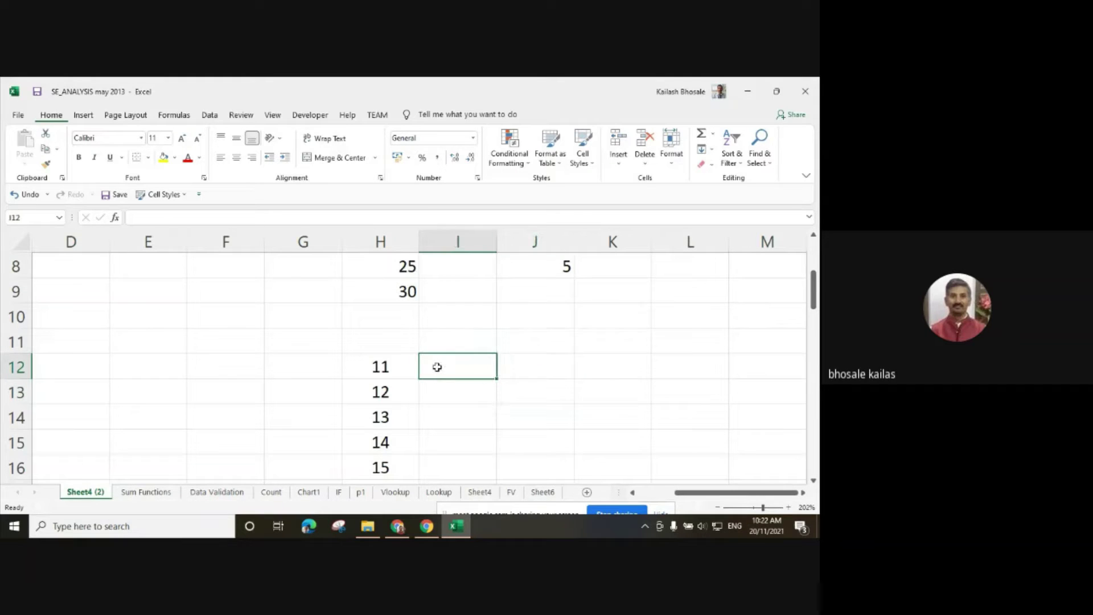
pyautogui.click(378, 359)
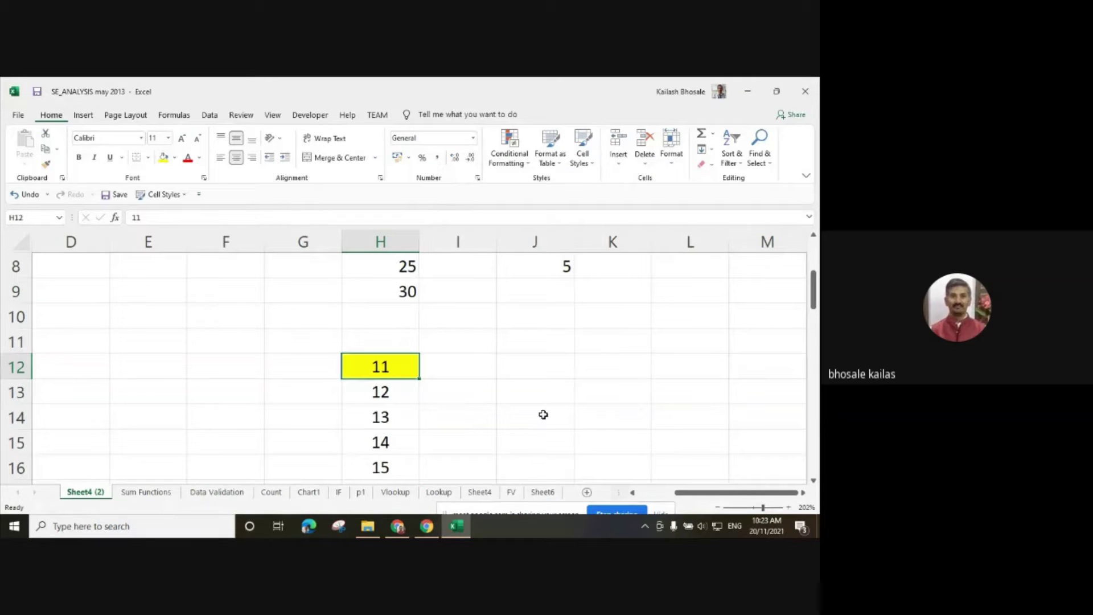
pyautogui.click(480, 403)
pyautogui.click(380, 366)
pyautogui.rightClick(380, 365)
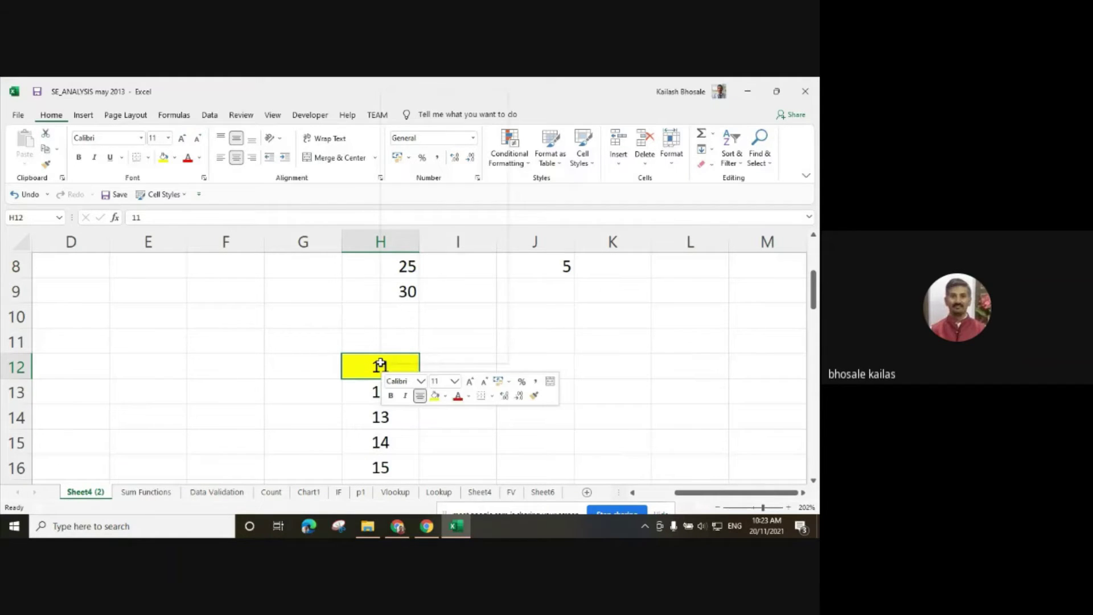
pyautogui.rightClick(381, 366)
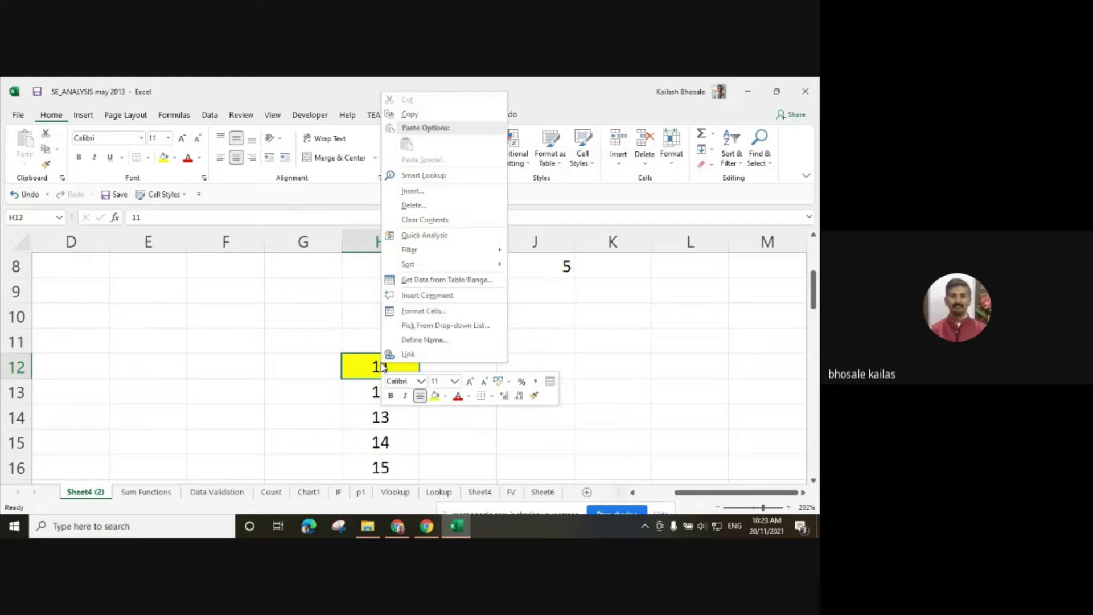
pyautogui.click(637, 329)
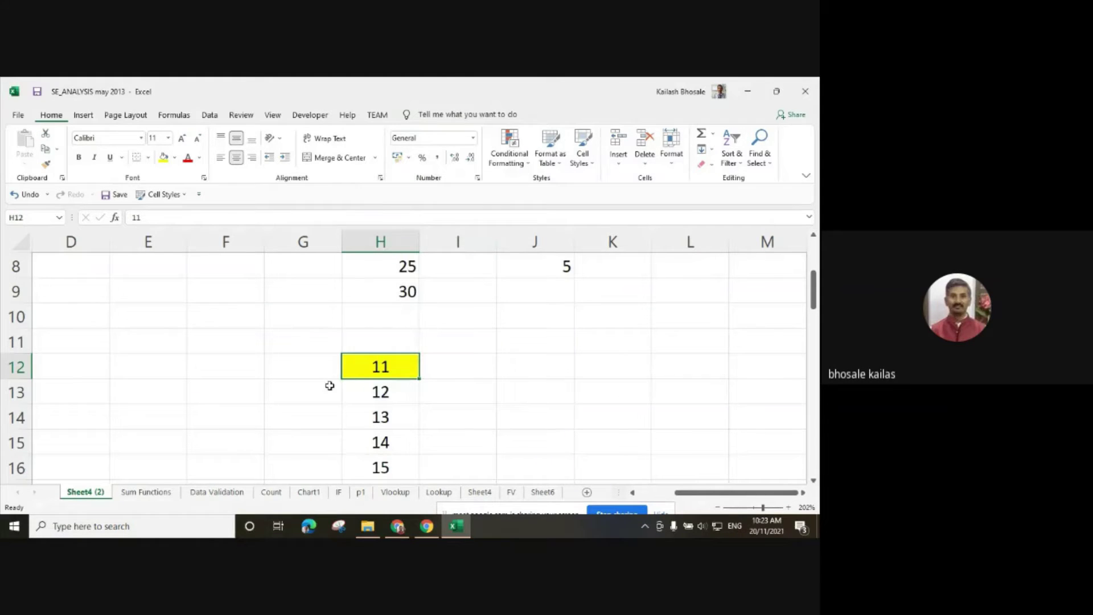
pyautogui.rightClick(374, 370)
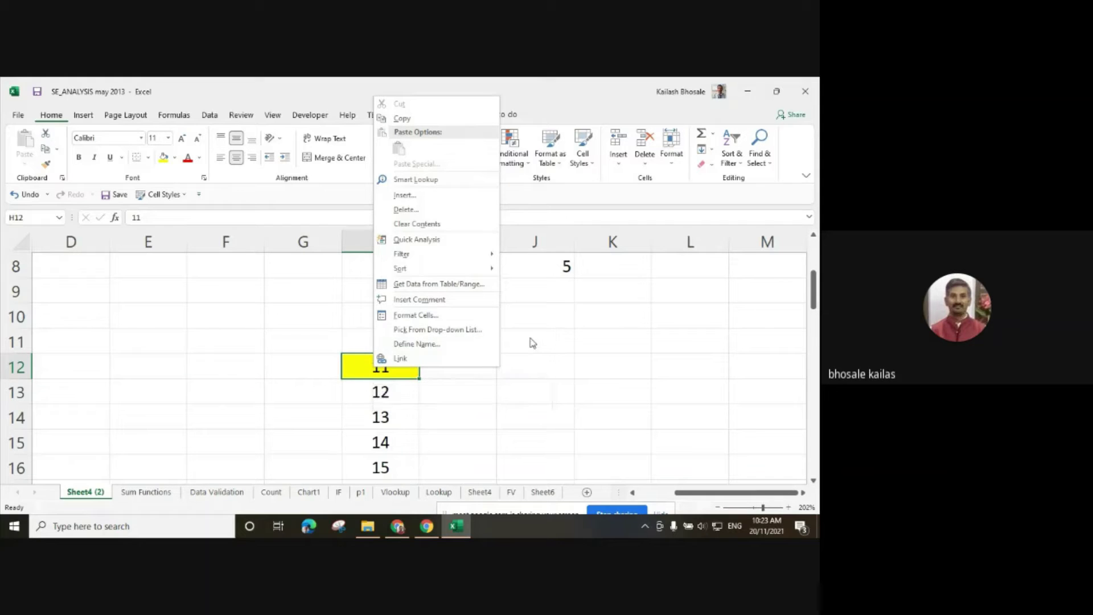
pyautogui.click(533, 342)
pyautogui.click(517, 366)
# Cut the yellow 11 from cell H12 and paste it into J11, and close the Google Drive sign-in window.
pyautogui.click(384, 368)
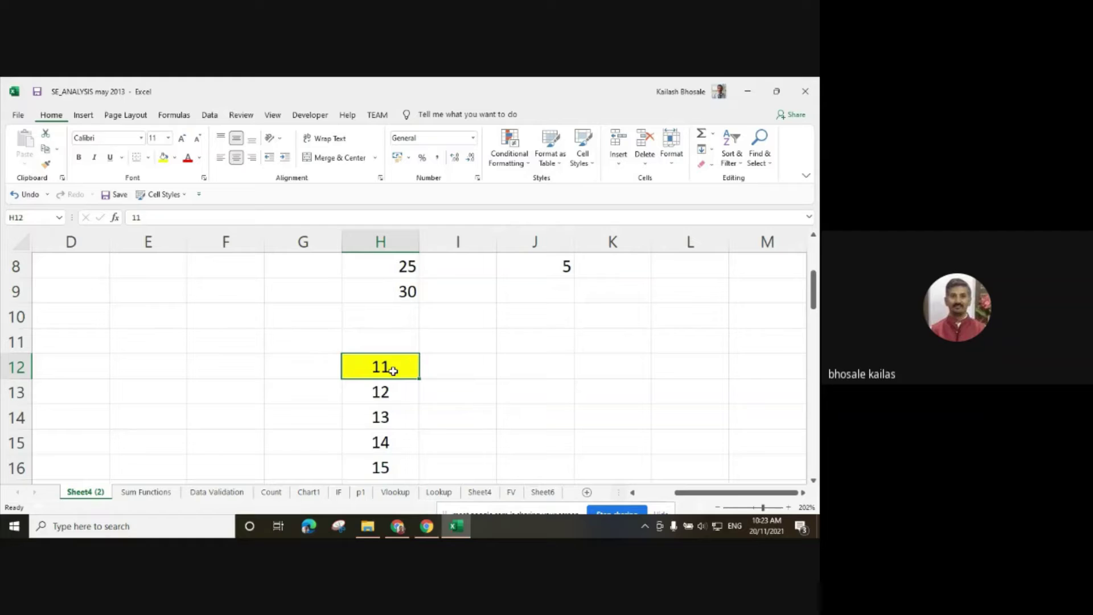
pyautogui.hotkey('ctrl', 'c')
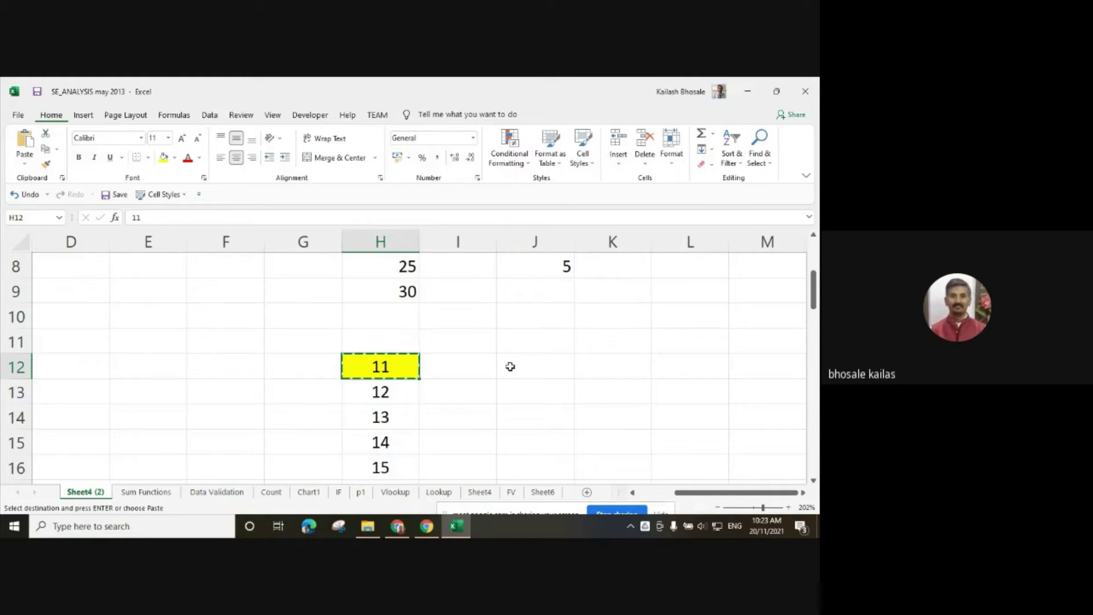
pyautogui.click(539, 340)
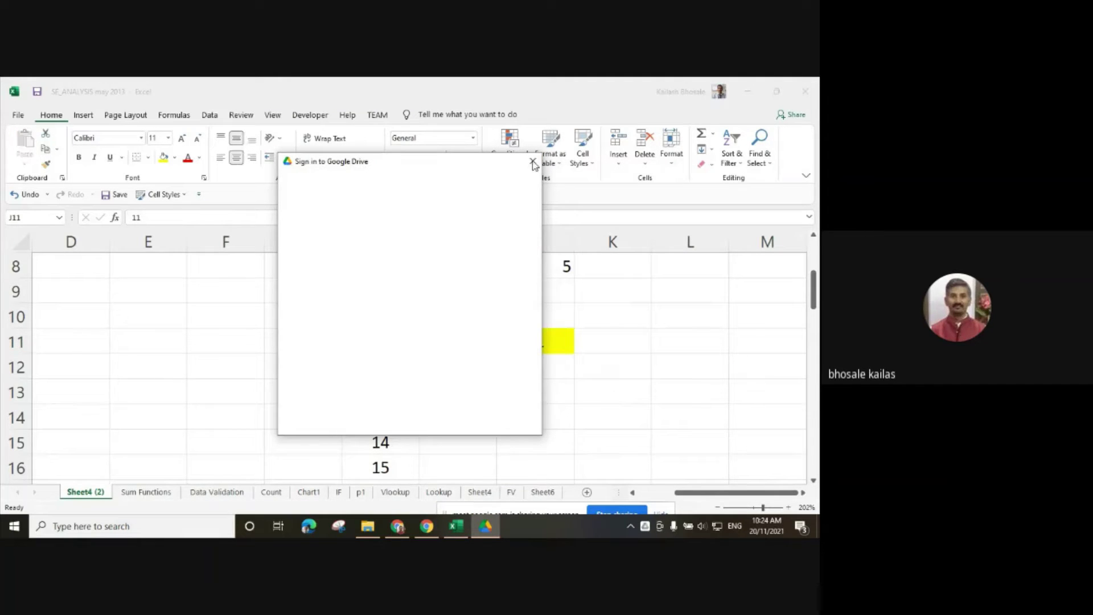
pyautogui.click(533, 161)
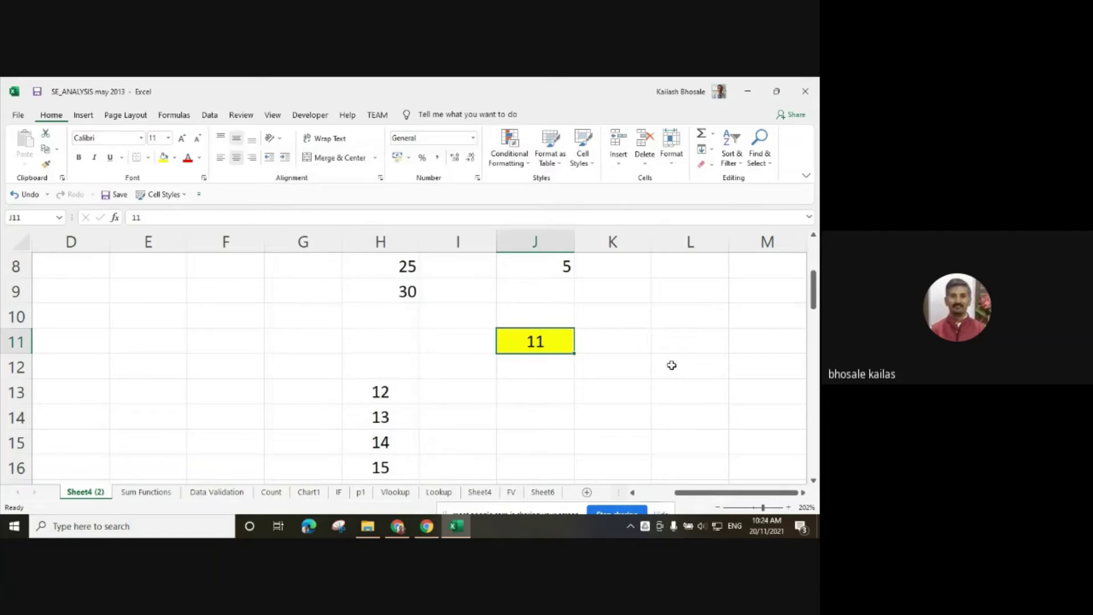
pyautogui.click(692, 385)
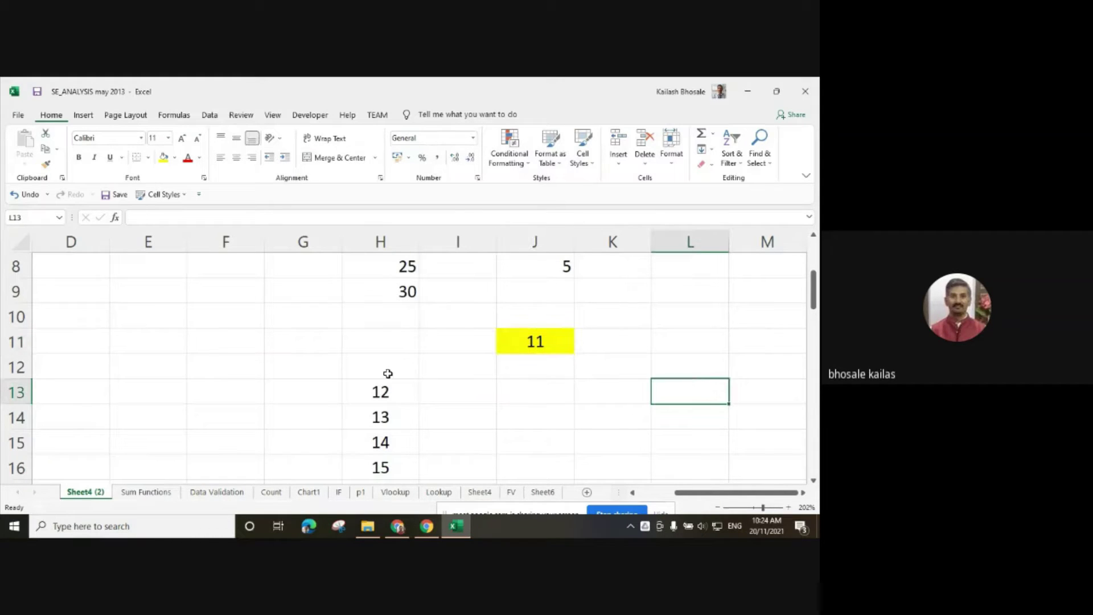
pyautogui.click(389, 368)
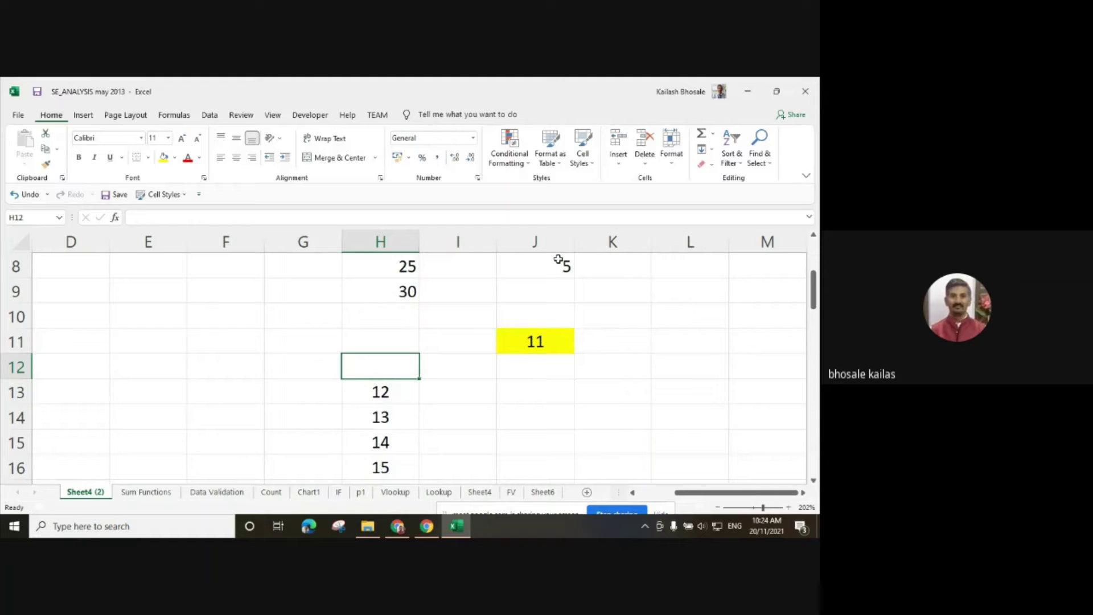
# Copy the yellow cell J11 and paste it with its formatting into cell H12.
pyautogui.click(535, 348)
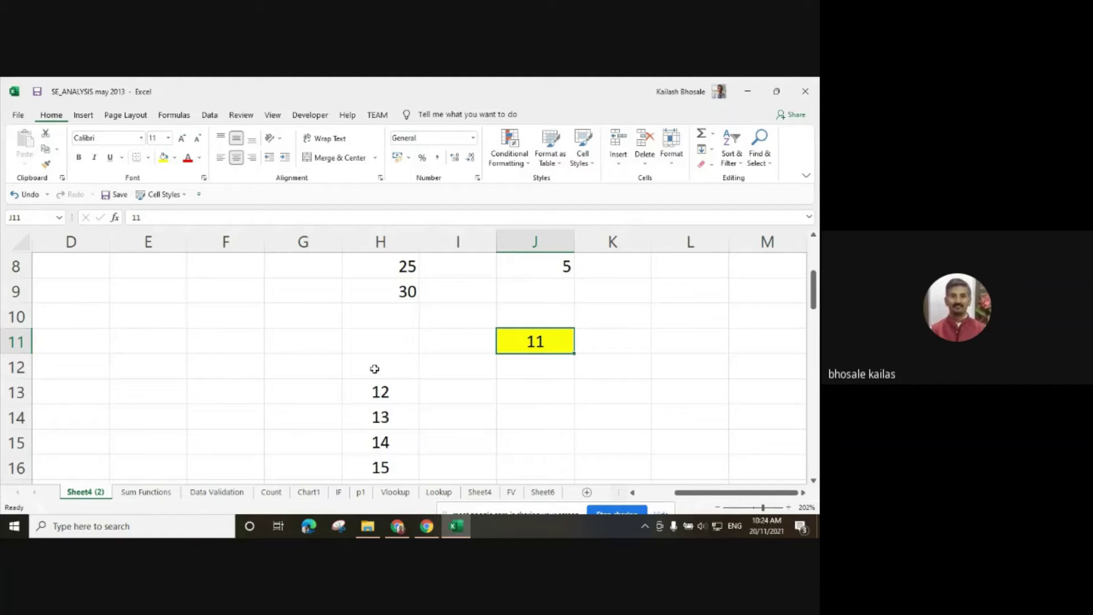
pyautogui.rightClick(531, 341)
pyautogui.press('Escape')
pyautogui.rightClick(520, 339)
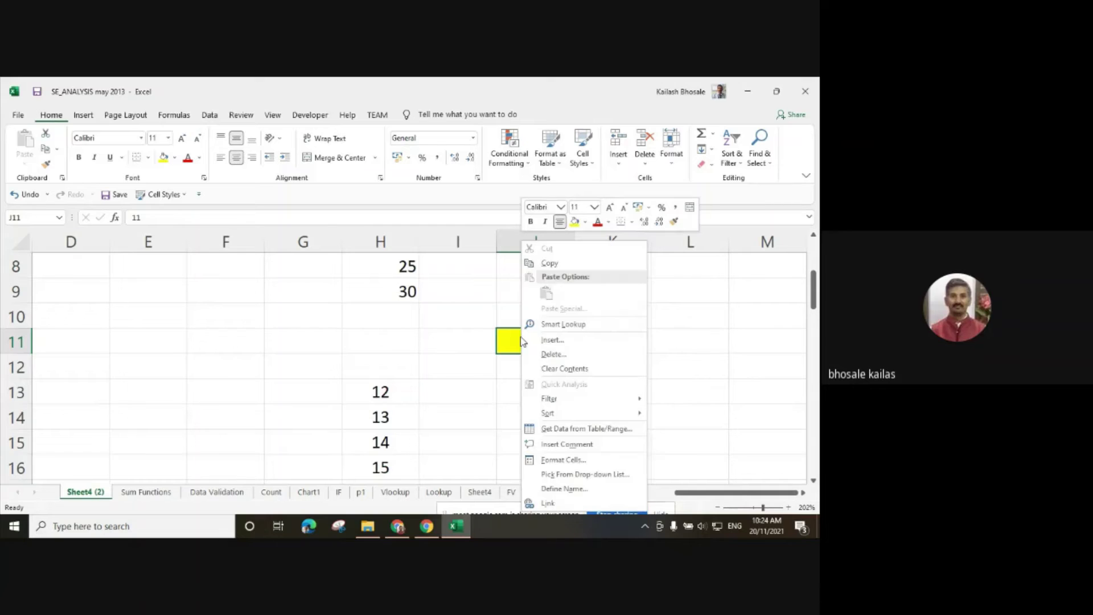
pyautogui.click(560, 266)
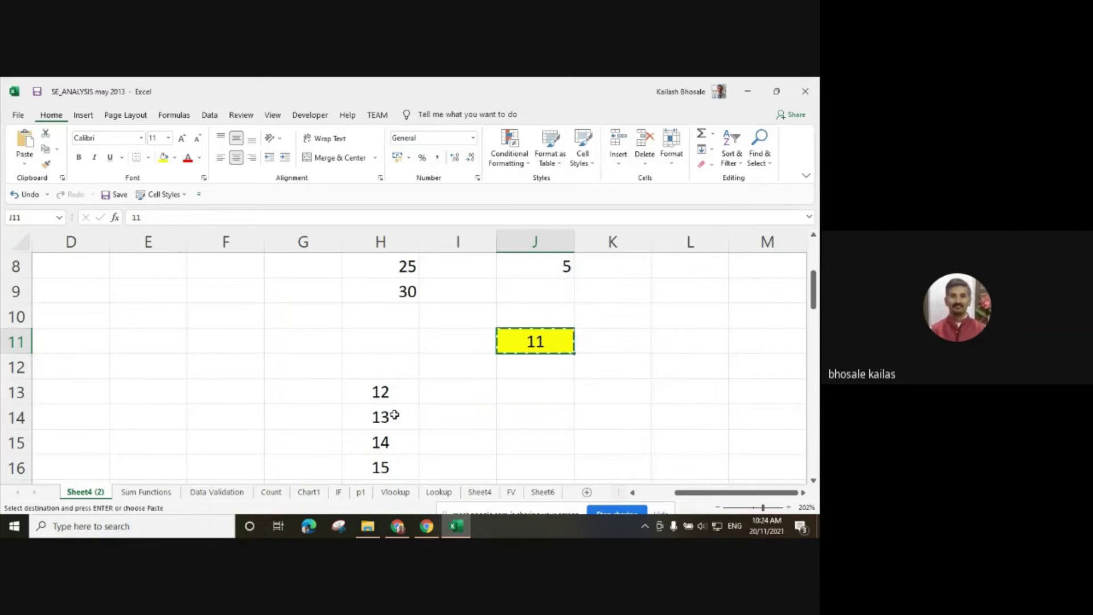
pyautogui.click(379, 367)
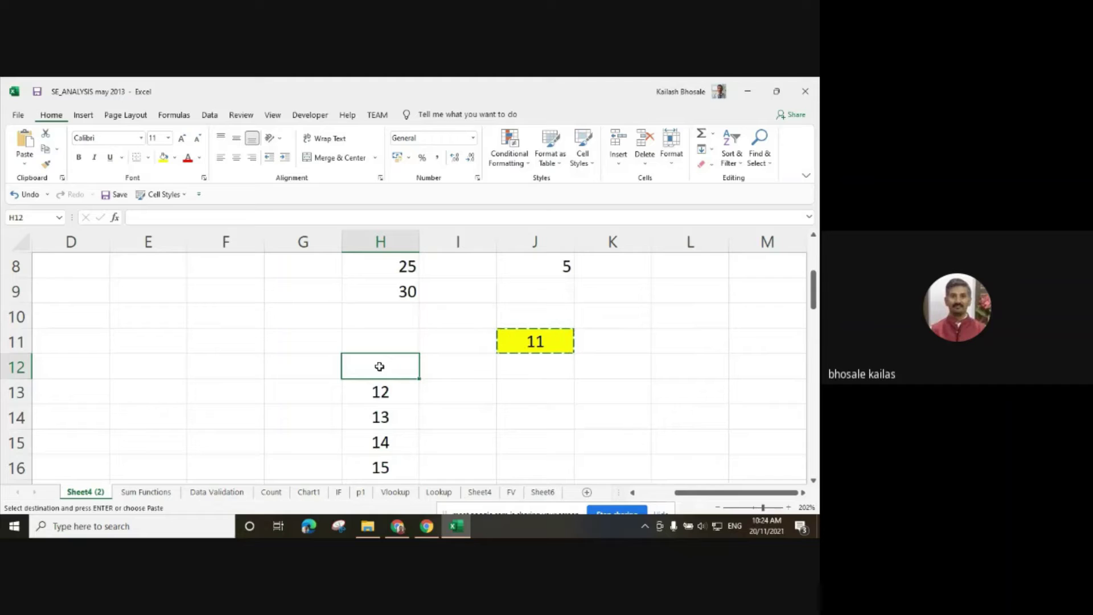
pyautogui.rightClick(379, 368)
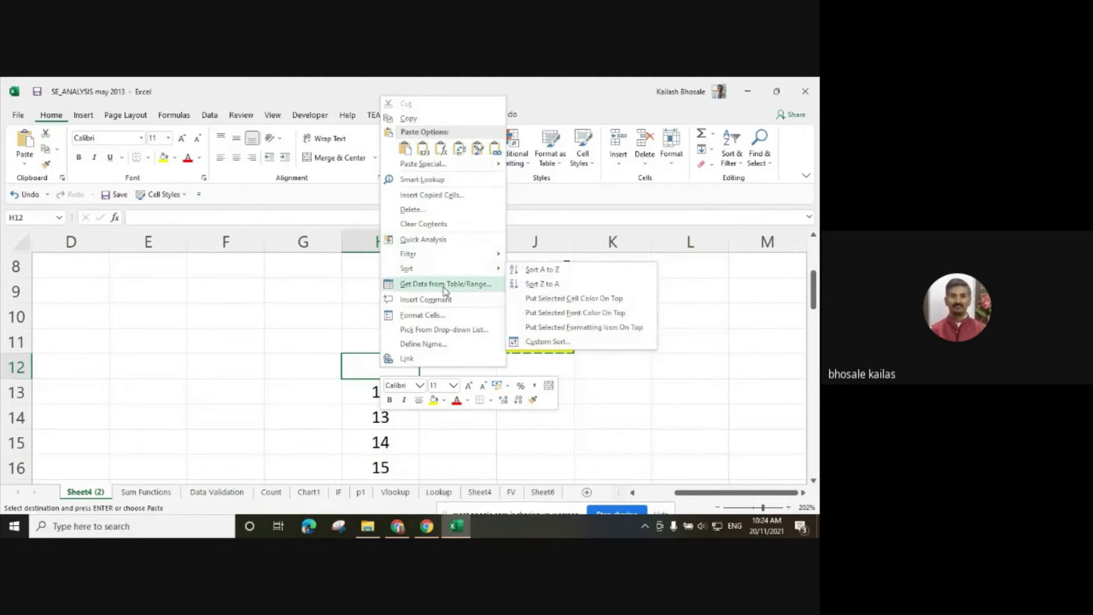
pyautogui.click(406, 149)
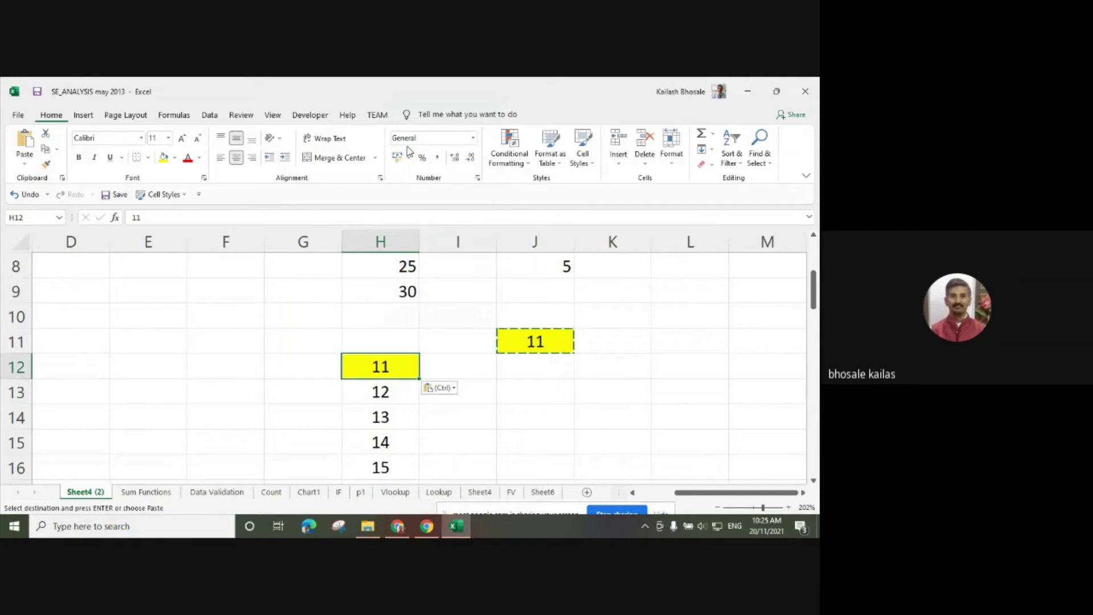
pyautogui.rightClick(379, 367)
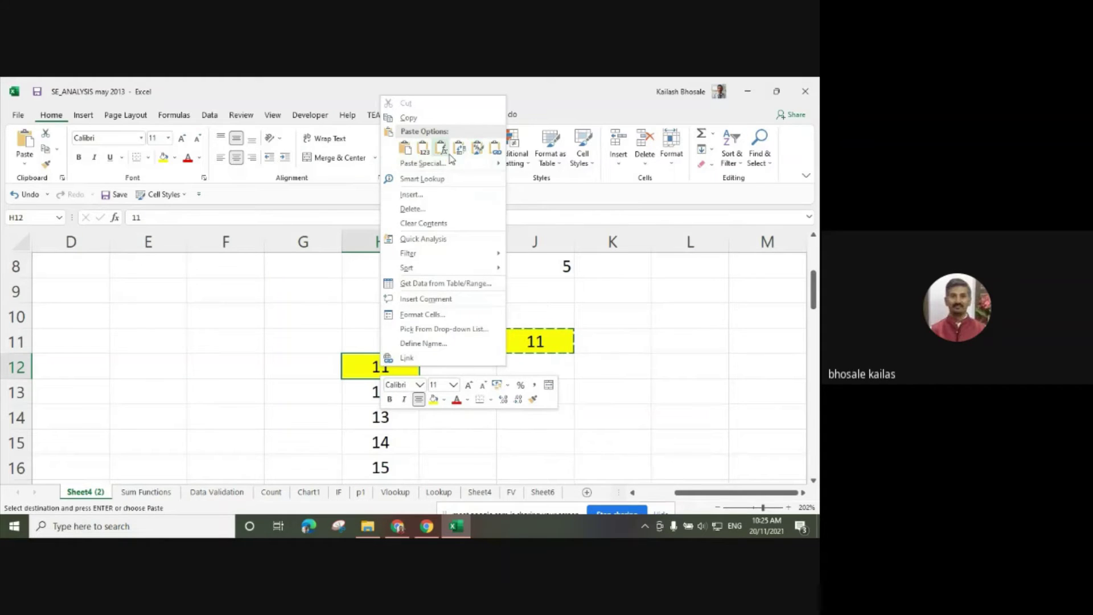
pyautogui.moveTo(502, 168)
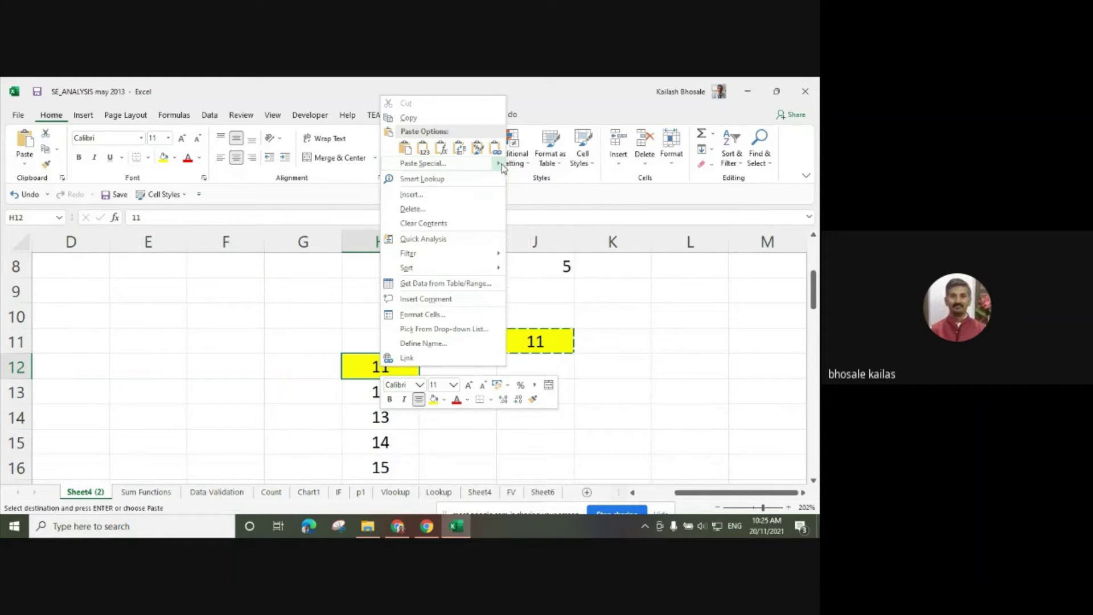
pyautogui.click(424, 149)
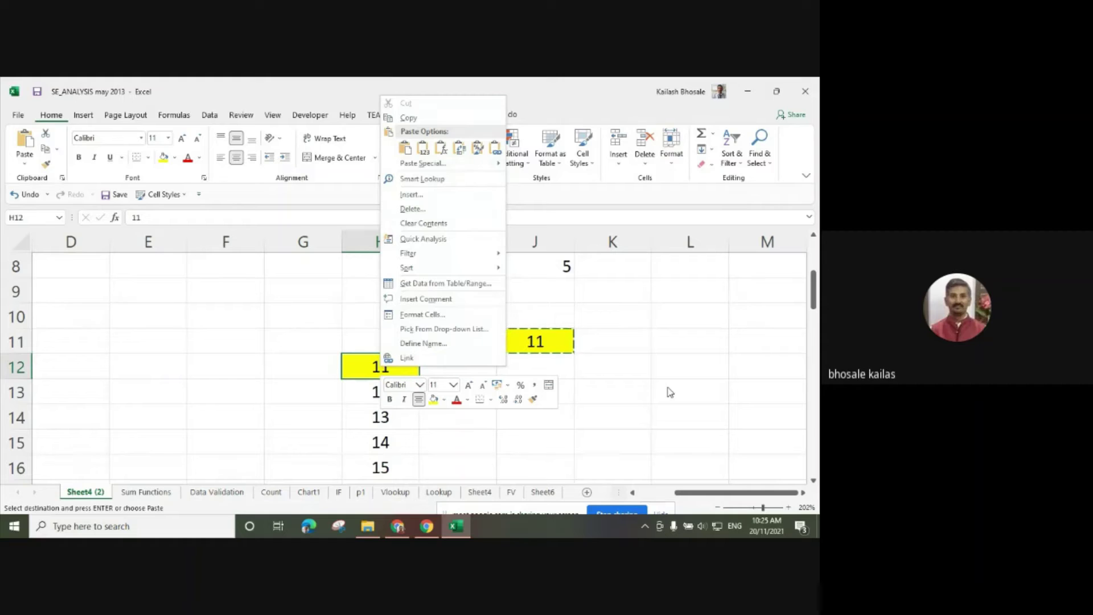
pyautogui.click(639, 388)
# Copy the number series in H12:H21 and paste it transposed as a row starting at cell J11.
pyautogui.click(402, 369)
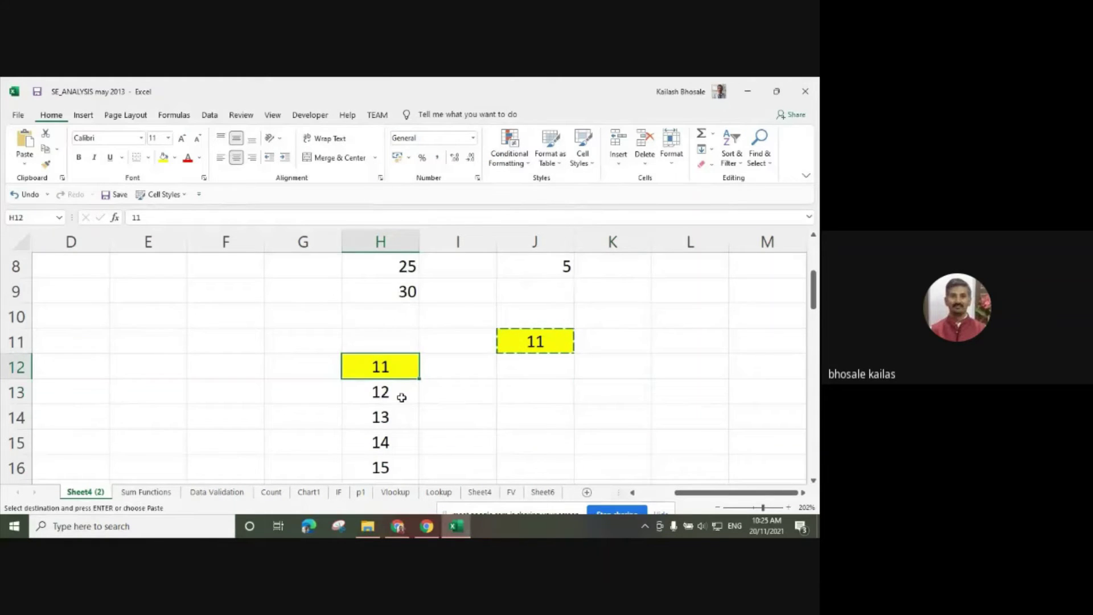
pyautogui.scroll(-2, 413, 389)
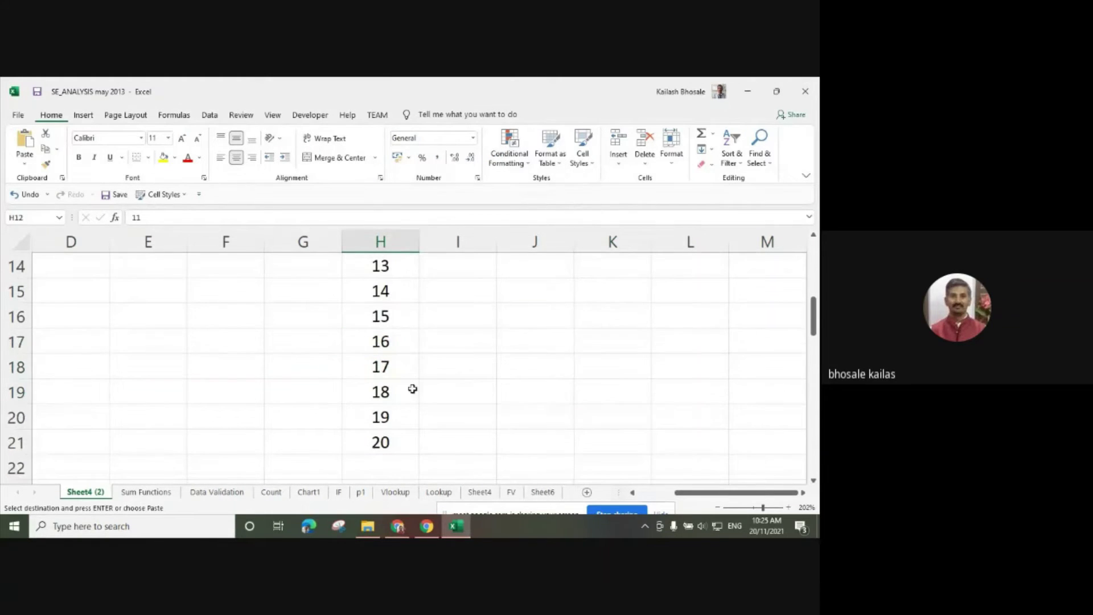
pyautogui.keyDown('shift'); pyautogui.click(398, 443); pyautogui.keyUp('shift')
pyautogui.hotkey('ctrl', 'v')
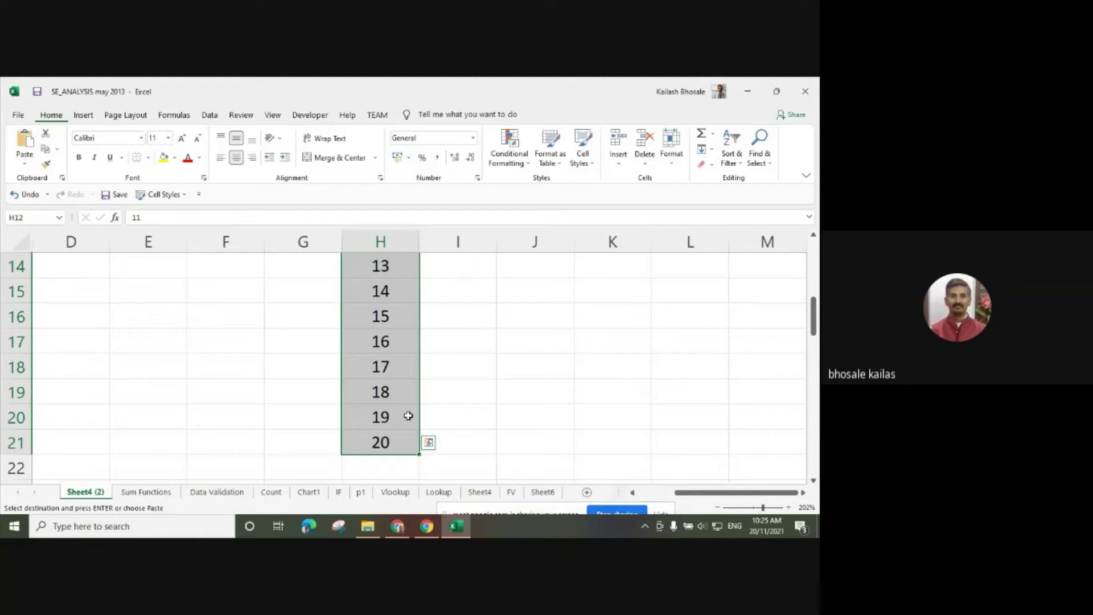
pyautogui.hotkey('ctrl', 'c')
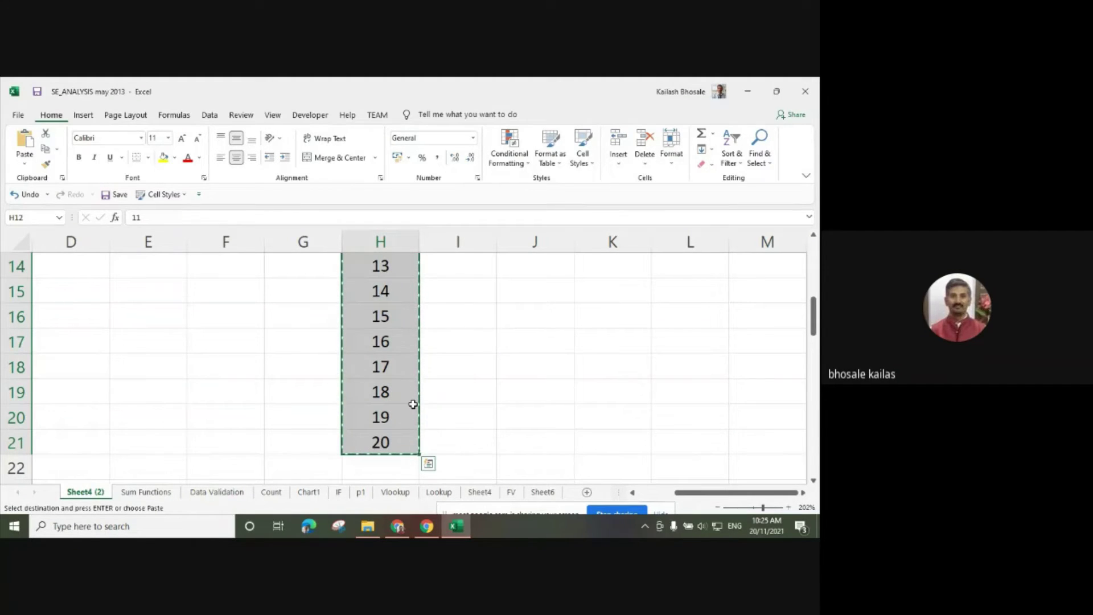
pyautogui.scroll(3, 413, 404)
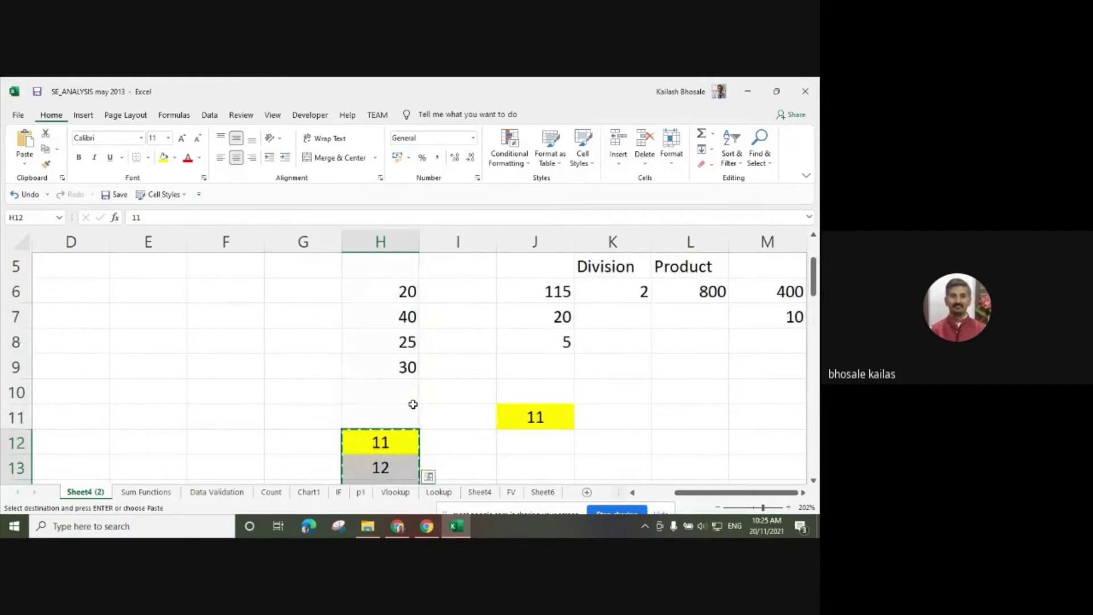
pyautogui.click(537, 416)
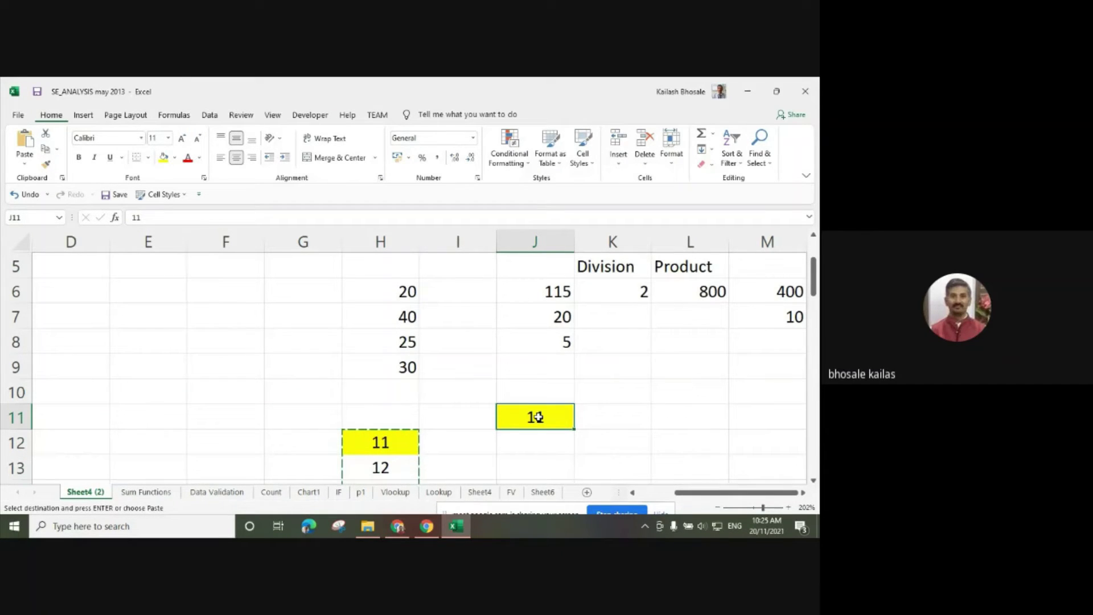
pyautogui.rightClick(539, 418)
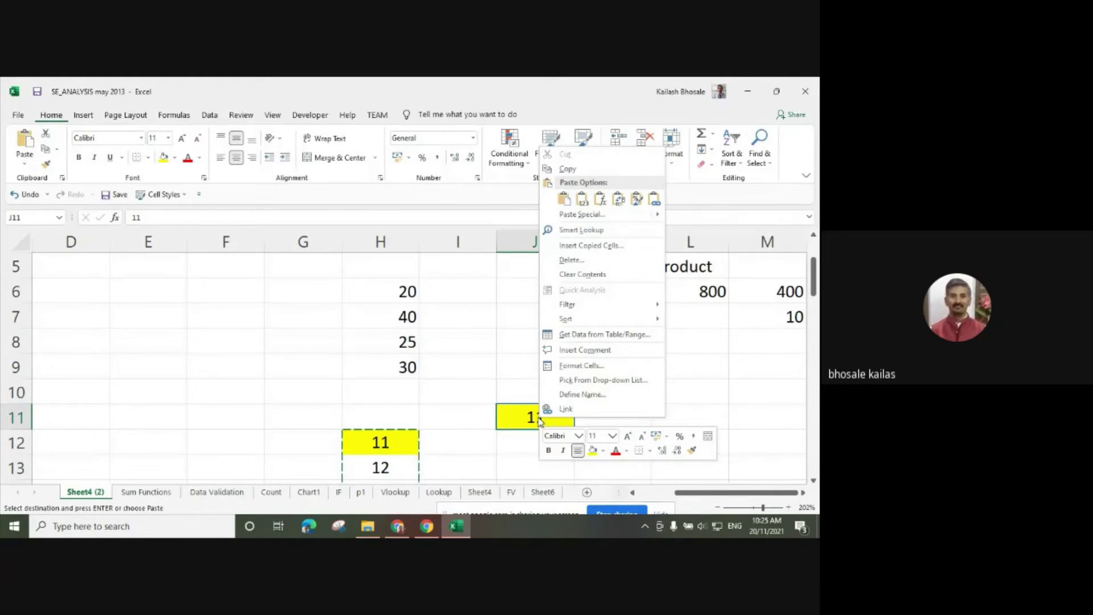
pyautogui.click(619, 200)
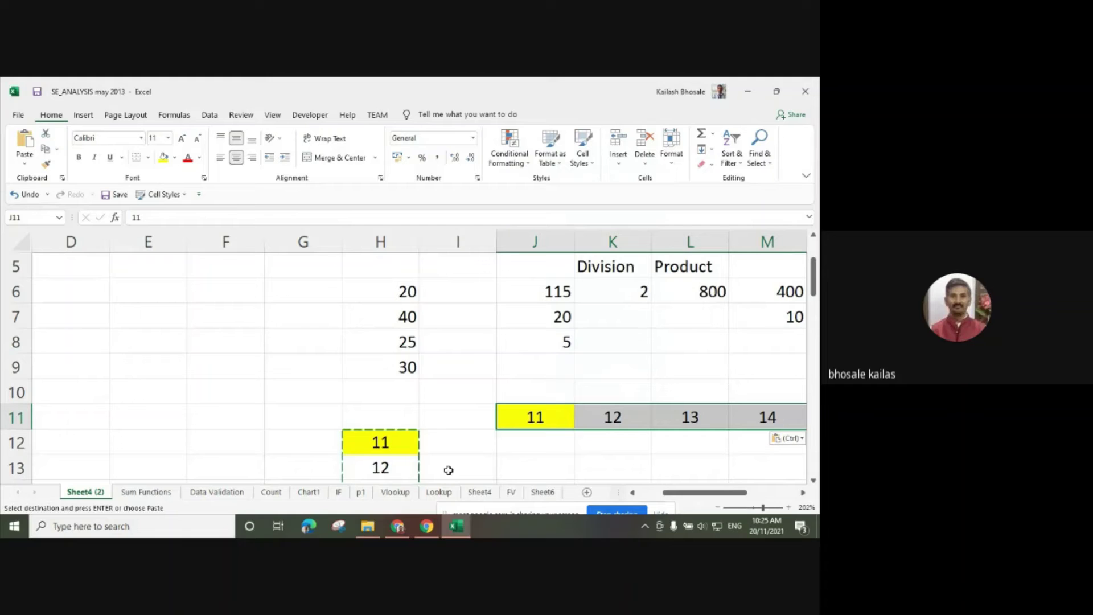
# Examine the transposed series along row 11 from column J to column S against the original in column H.
pyautogui.click(803, 493)
pyautogui.click(803, 493)
pyautogui.click(803, 492)
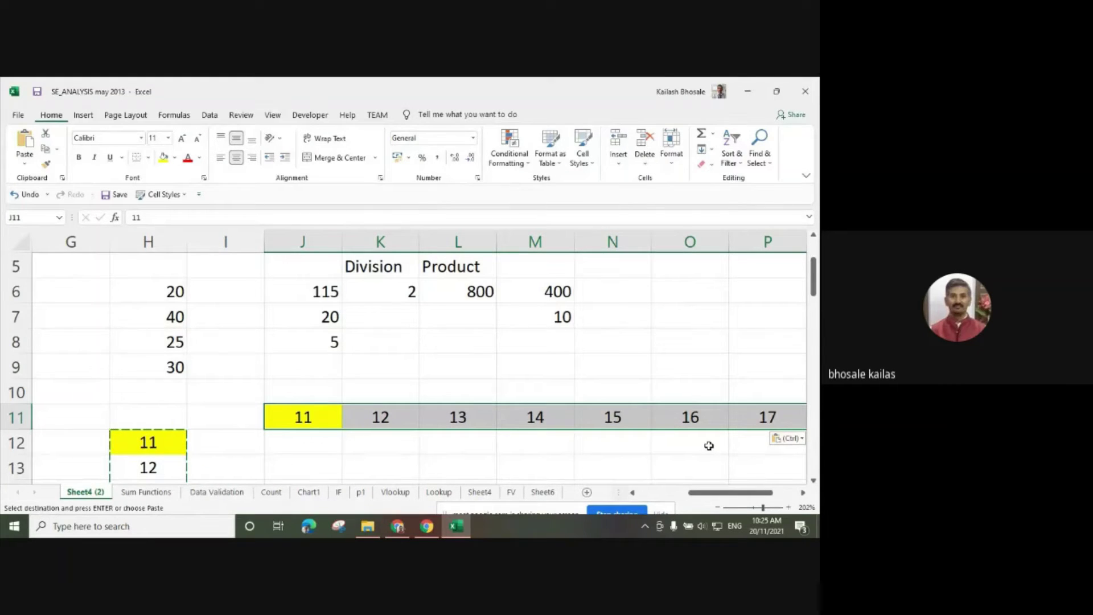
pyautogui.click(803, 493)
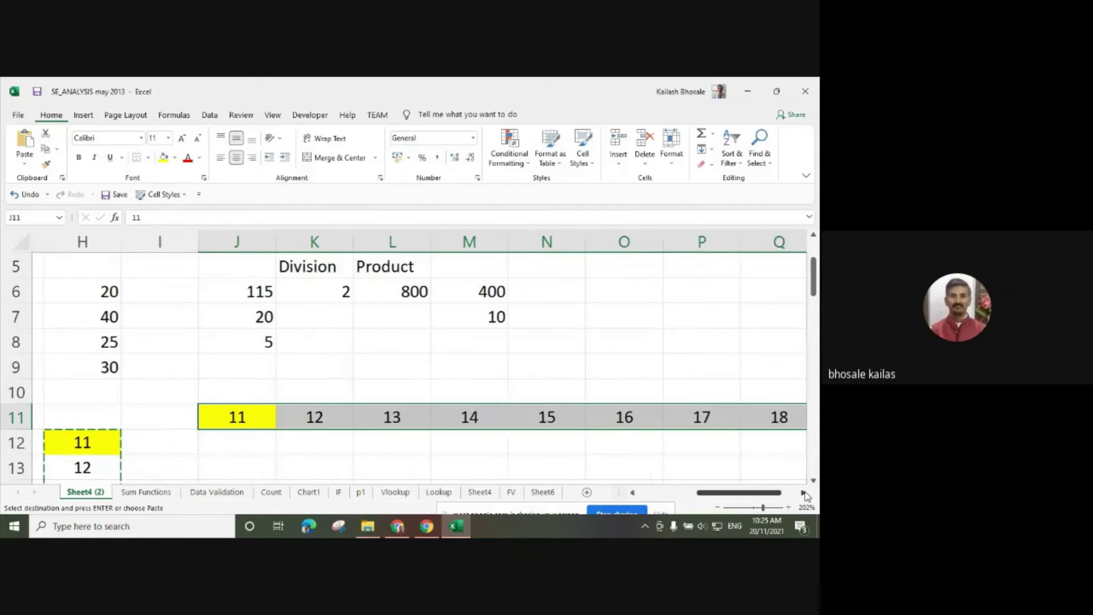
pyautogui.click(803, 493)
pyautogui.click(804, 492)
pyautogui.click(804, 492)
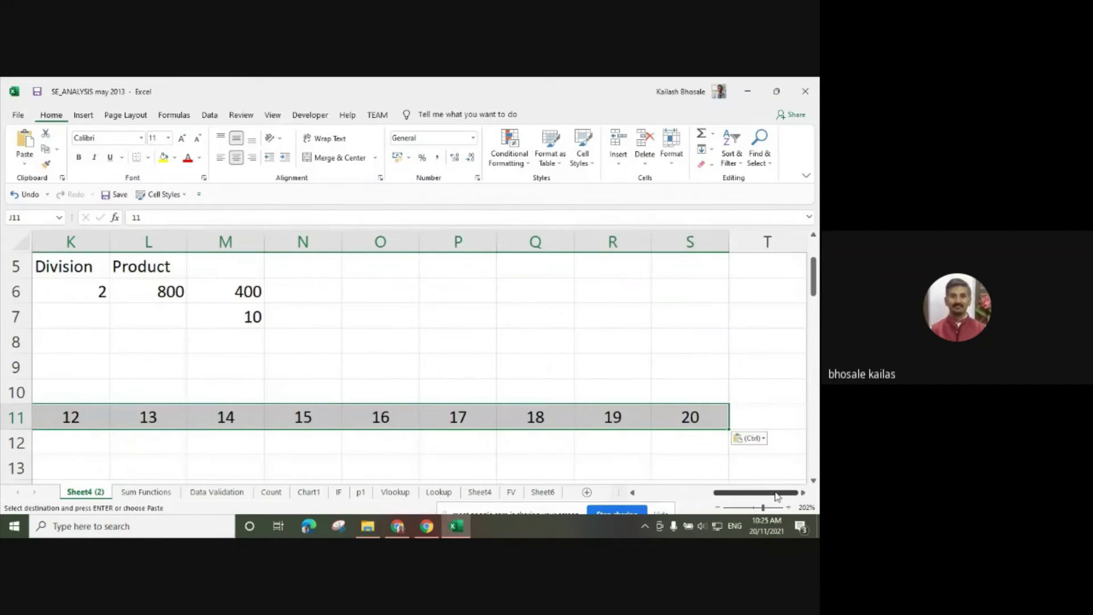
pyautogui.moveTo(760, 496); pyautogui.dragTo(711, 492)
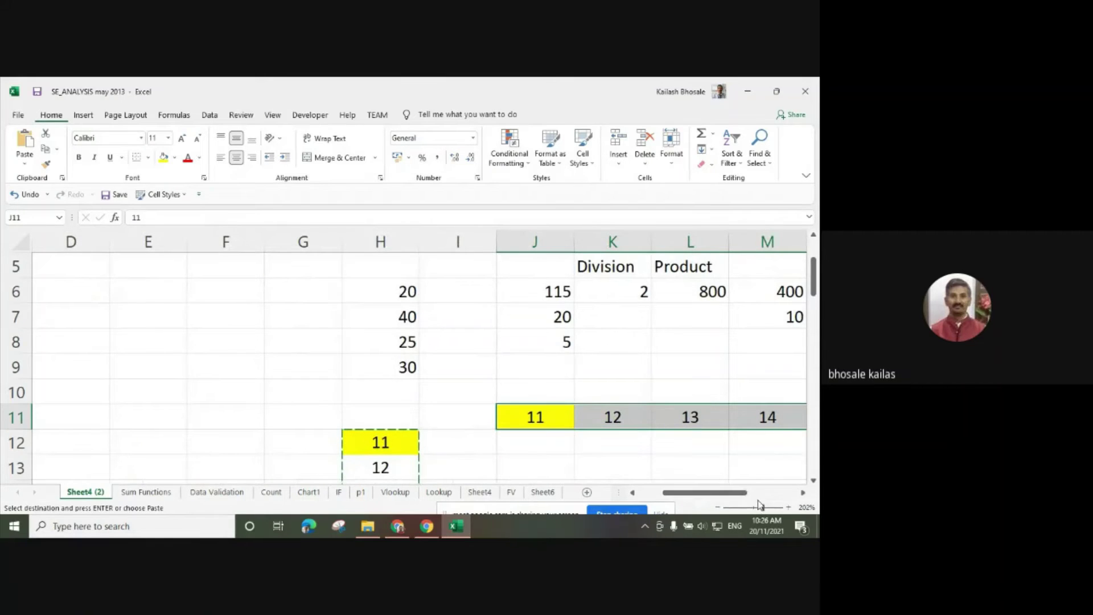
pyautogui.click(803, 493)
pyautogui.click(804, 494)
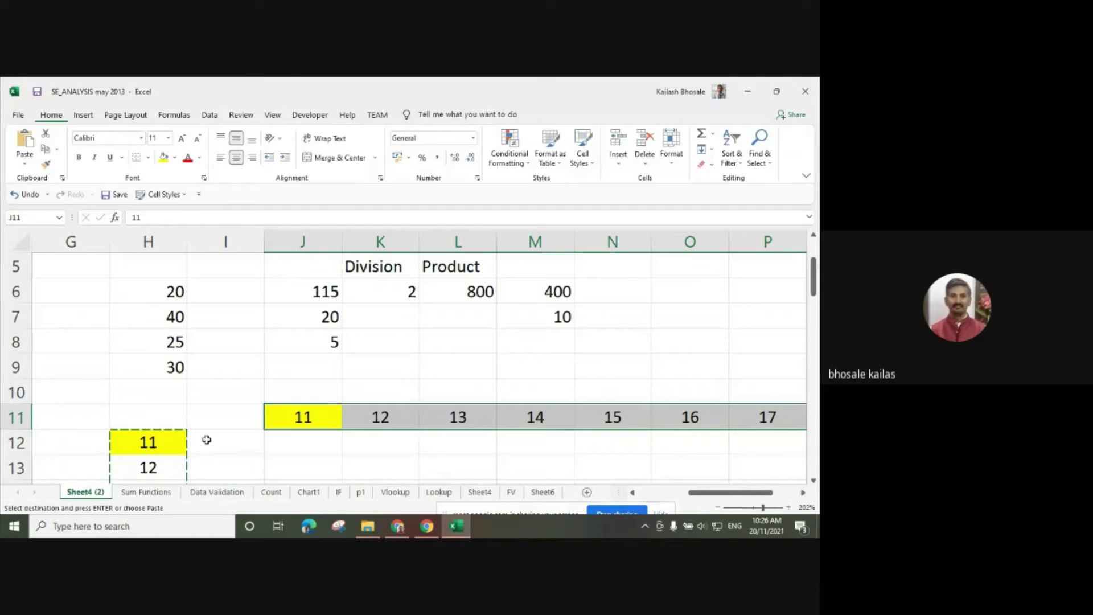
# Move the transposed number series from J11:S11 one column back so that it starts at cell I11.
pyautogui.hotkey('shift', 'Left')
pyautogui.hotkey('shift', 'Left')
pyautogui.hotkey('shift', 'Left')
pyautogui.hotkey('shift', 'Left')
pyautogui.hotkey('shift', 'Left')
pyautogui.hotkey('shift', 'Left')
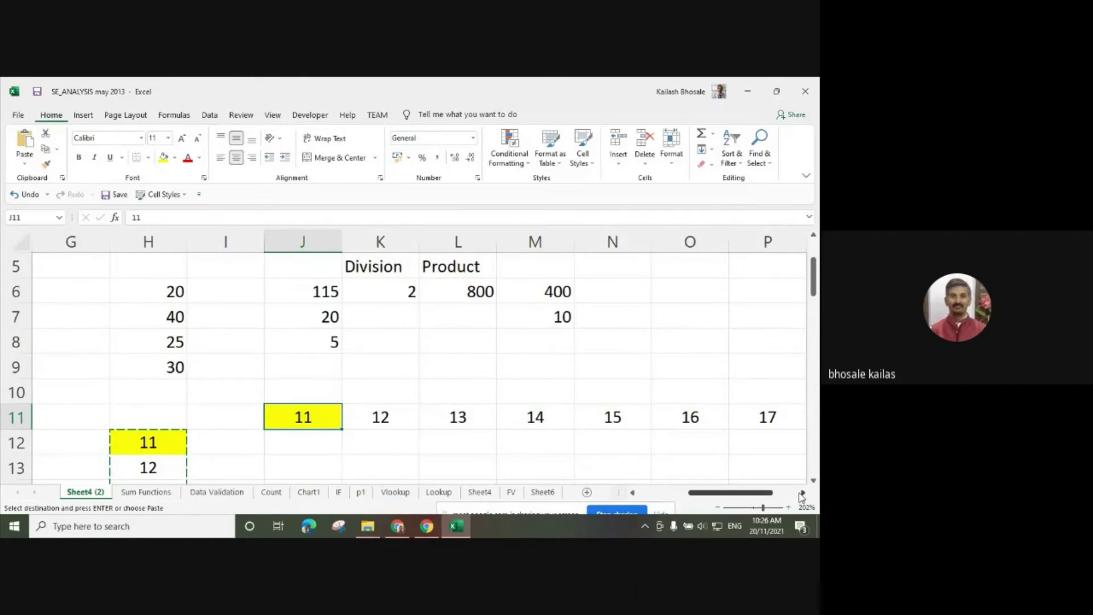
pyautogui.click(803, 493)
pyautogui.click(804, 493)
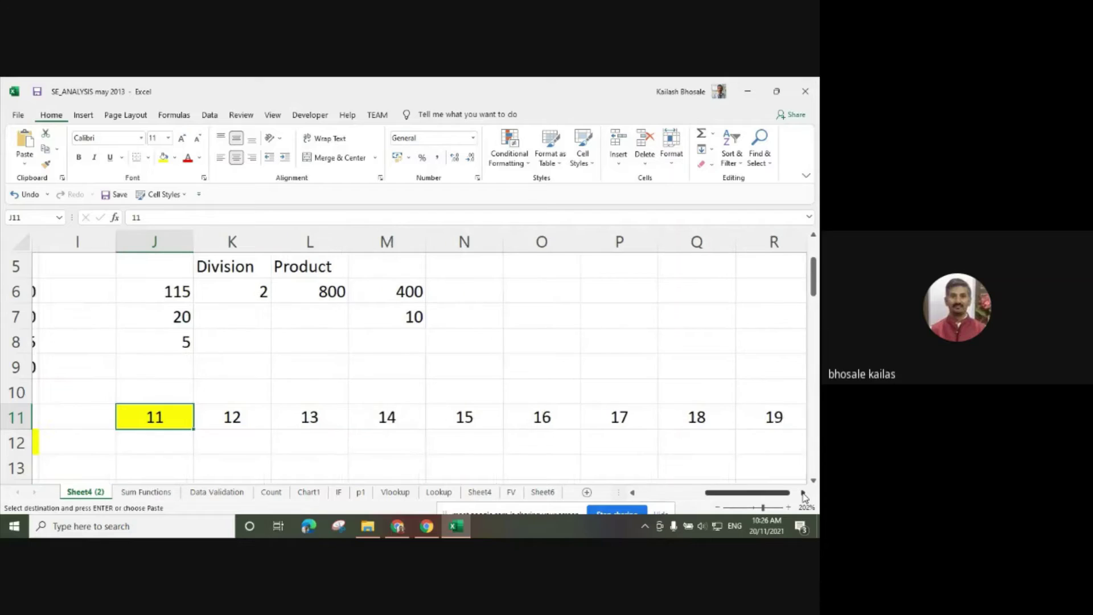
pyautogui.click(803, 493)
pyautogui.click(804, 493)
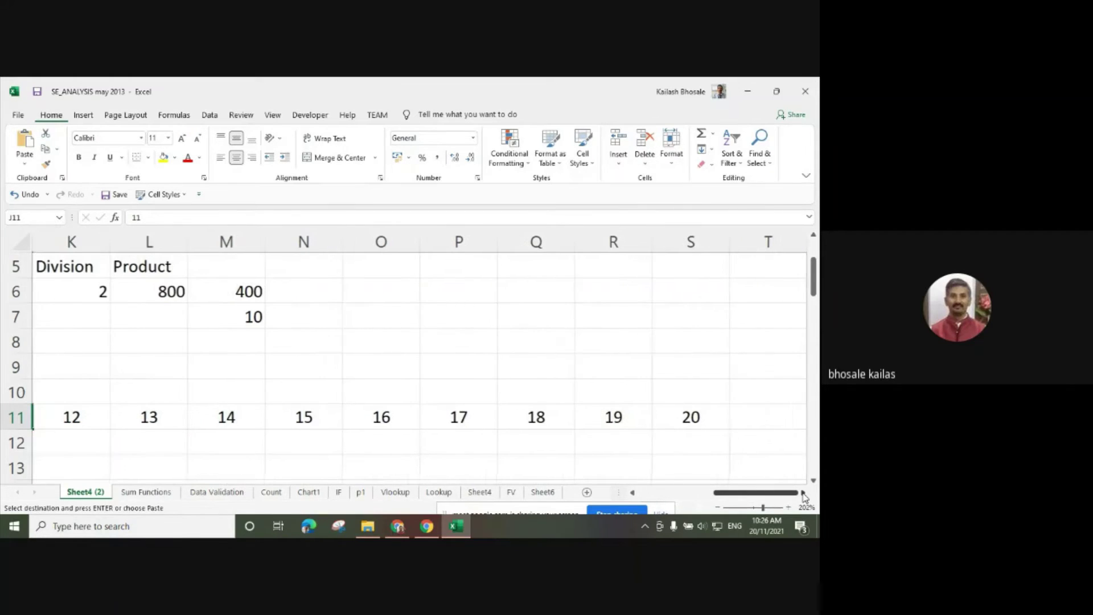
pyautogui.keyDown('shift'); pyautogui.click(701, 420); pyautogui.keyUp('shift')
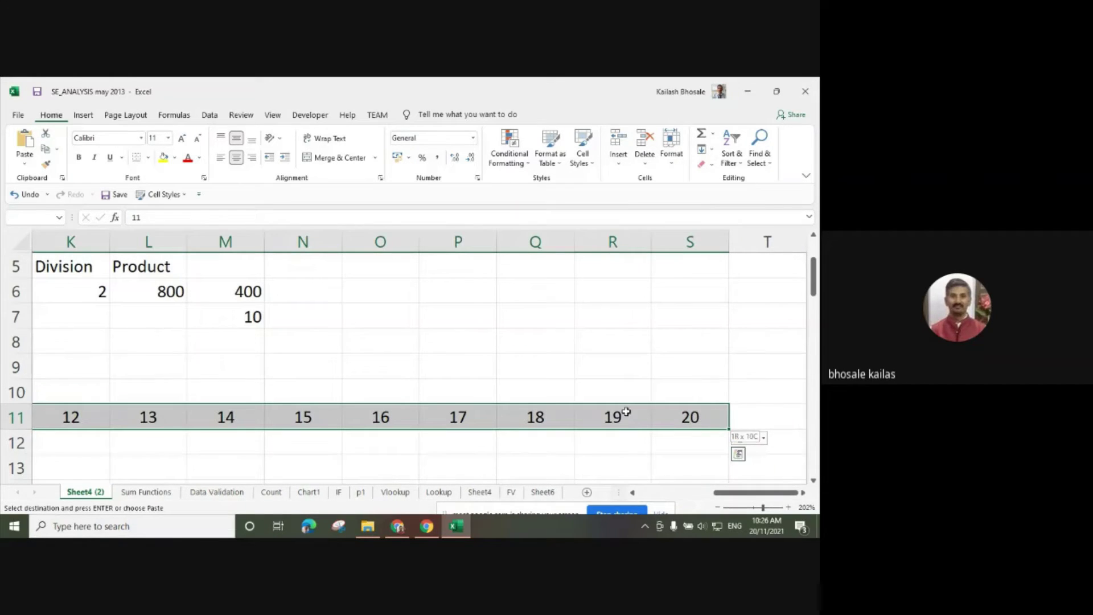
pyautogui.moveTo(750, 494); pyautogui.dragTo(697, 497)
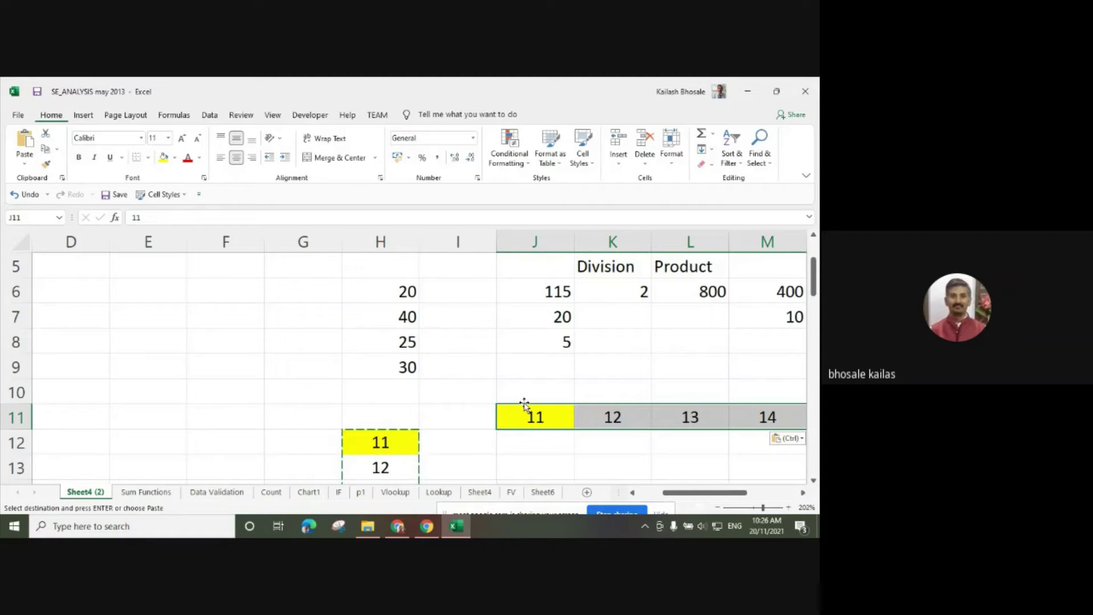
pyautogui.moveTo(523, 405); pyautogui.dragTo(486, 428)
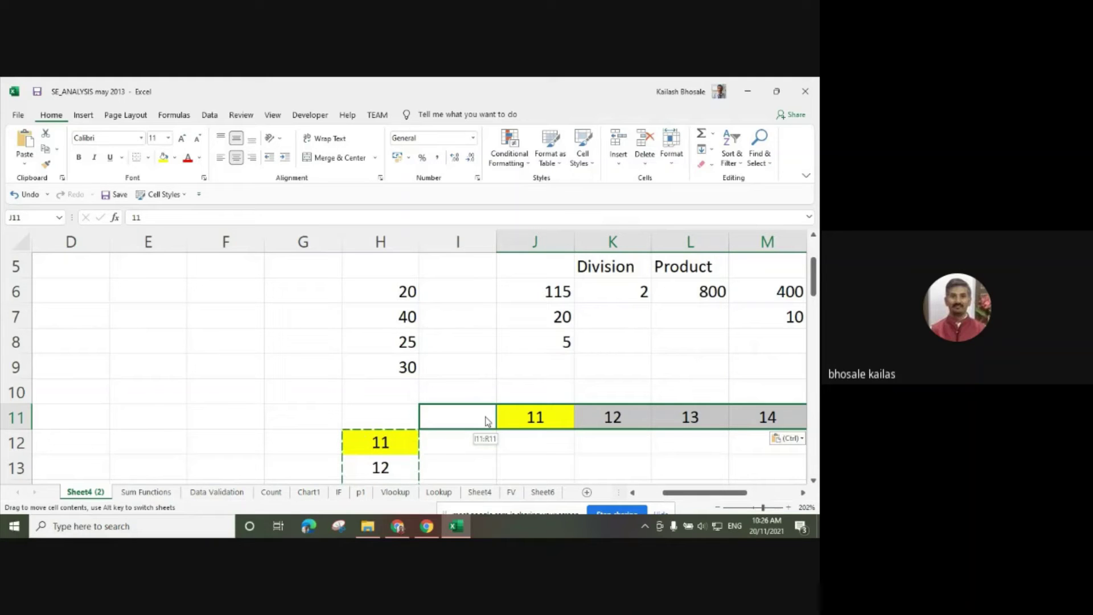
pyautogui.moveTo(485, 417); pyautogui.dragTo(484, 416)
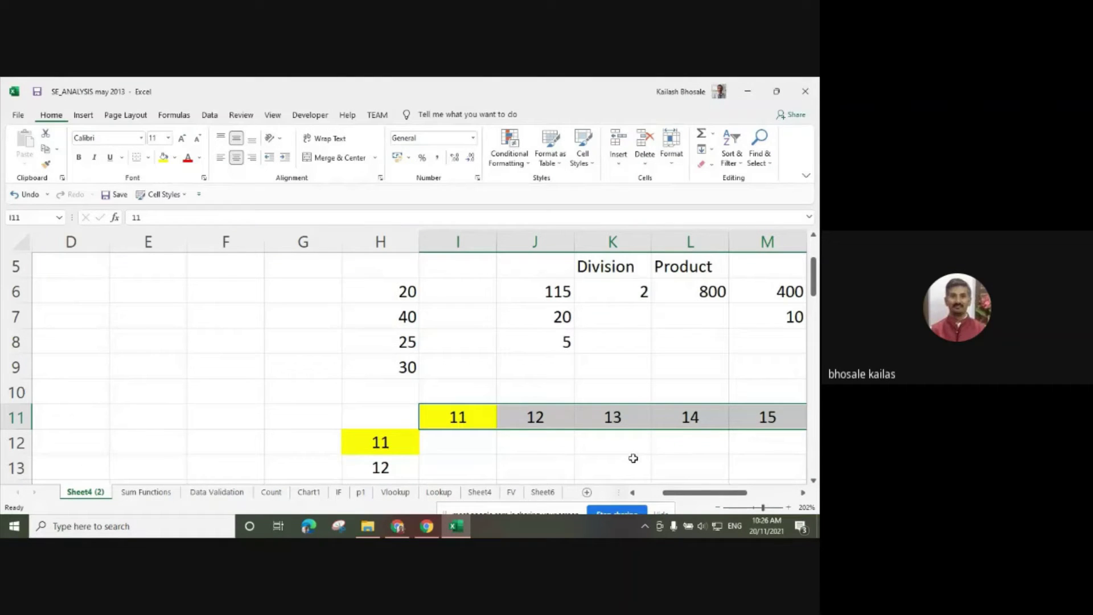
# Review the moved row against the series in column H, and read through the course topic list in column C.
pyautogui.scroll(-4, 635, 457)
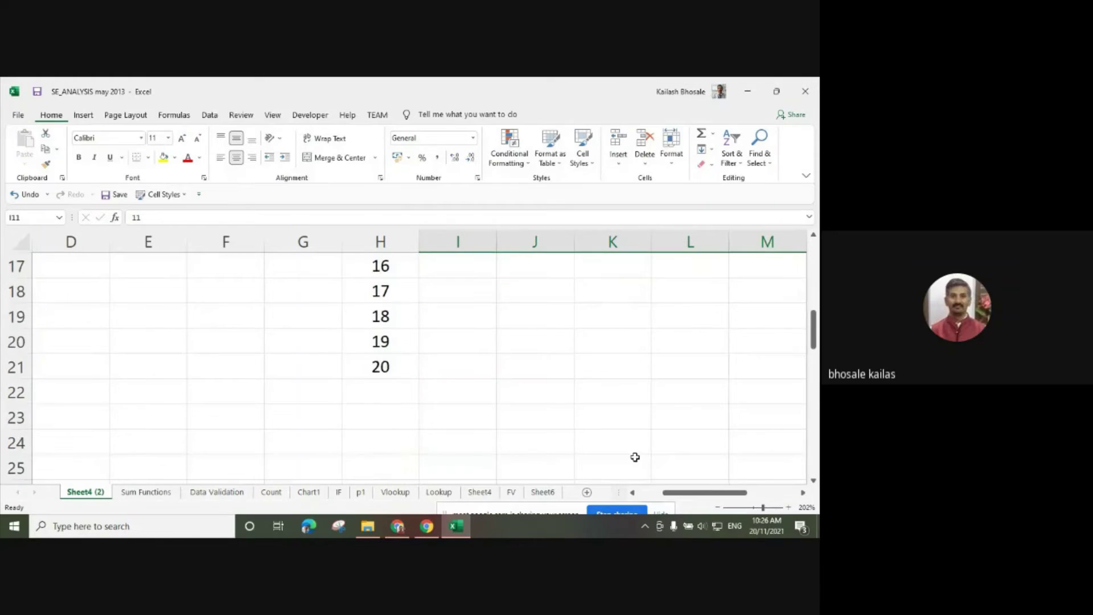
pyautogui.scroll(2, 635, 457)
pyautogui.scroll(3, 635, 457)
pyautogui.scroll(-1, 635, 457)
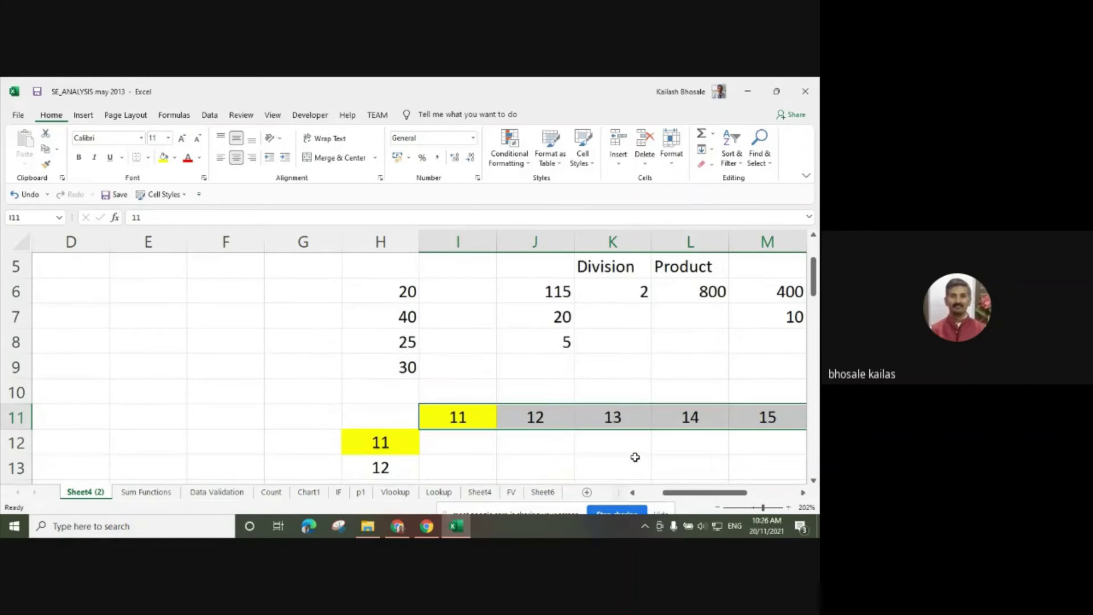
pyautogui.click(635, 457)
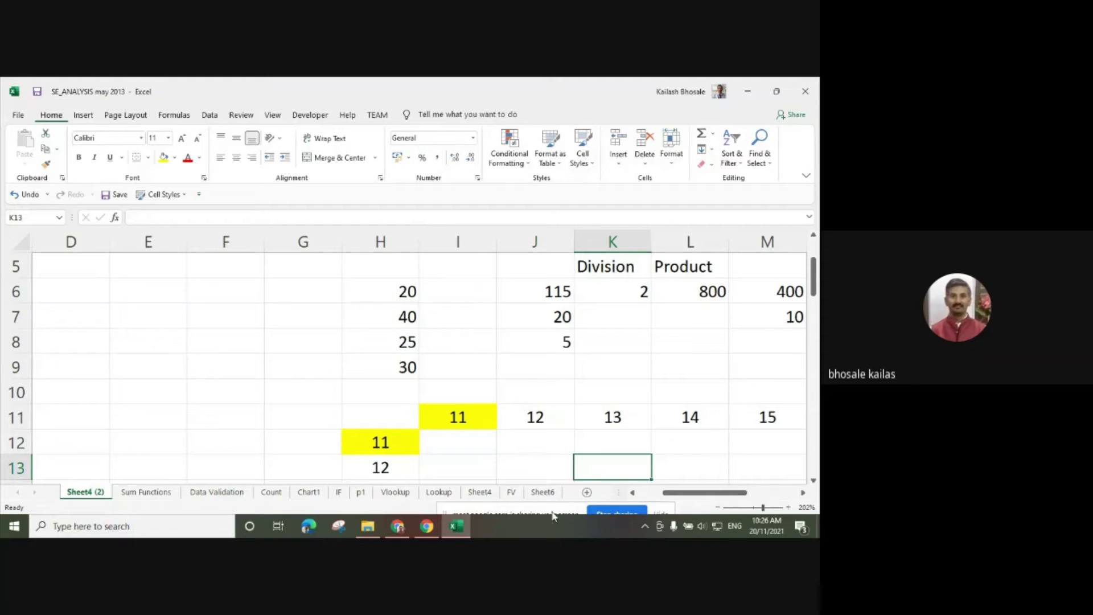
pyautogui.click(729, 497)
pyautogui.moveTo(729, 497)
pyautogui.mouseDown()
pyautogui.moveTo(696, 499)
pyautogui.moveTo(711, 496)
pyautogui.mouseUp()
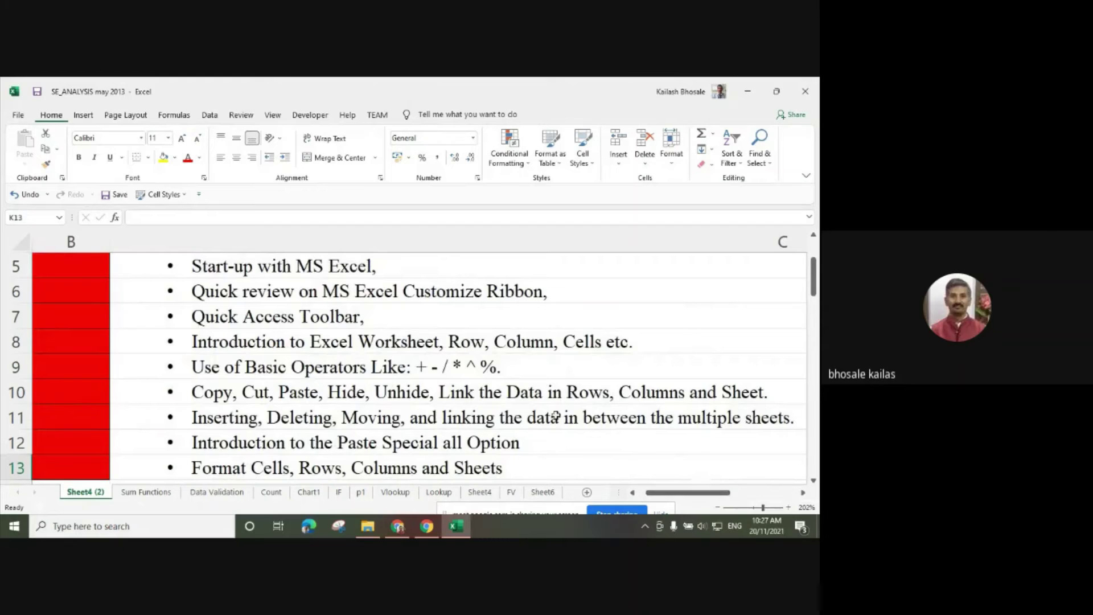
pyautogui.scroll(-2, 555, 417)
pyautogui.scroll(-2, 552, 423)
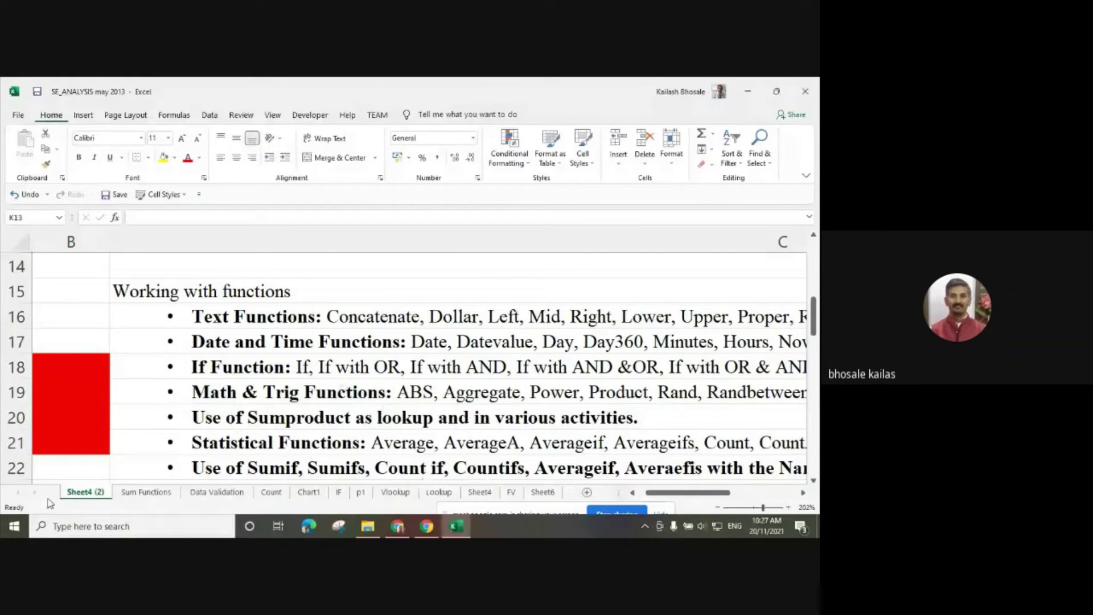
# Open the Sum Functions sheet and inspect the example formulas for ABS, AGGREGATE, POWER, PRODUCT and RAND.
pyautogui.click(147, 494)
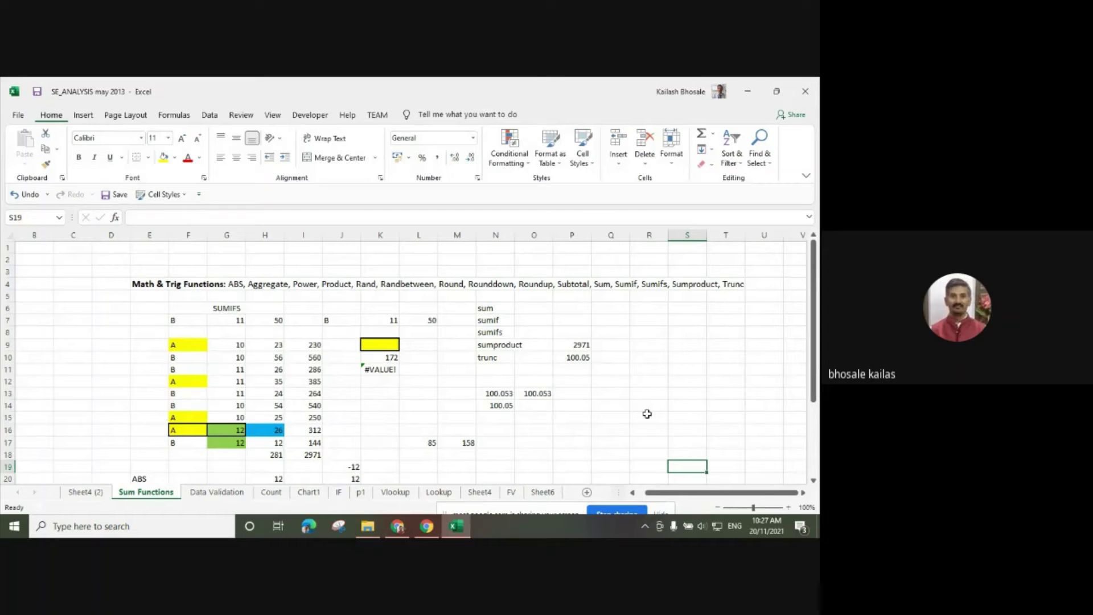
pyautogui.scroll(-4, 719, 410)
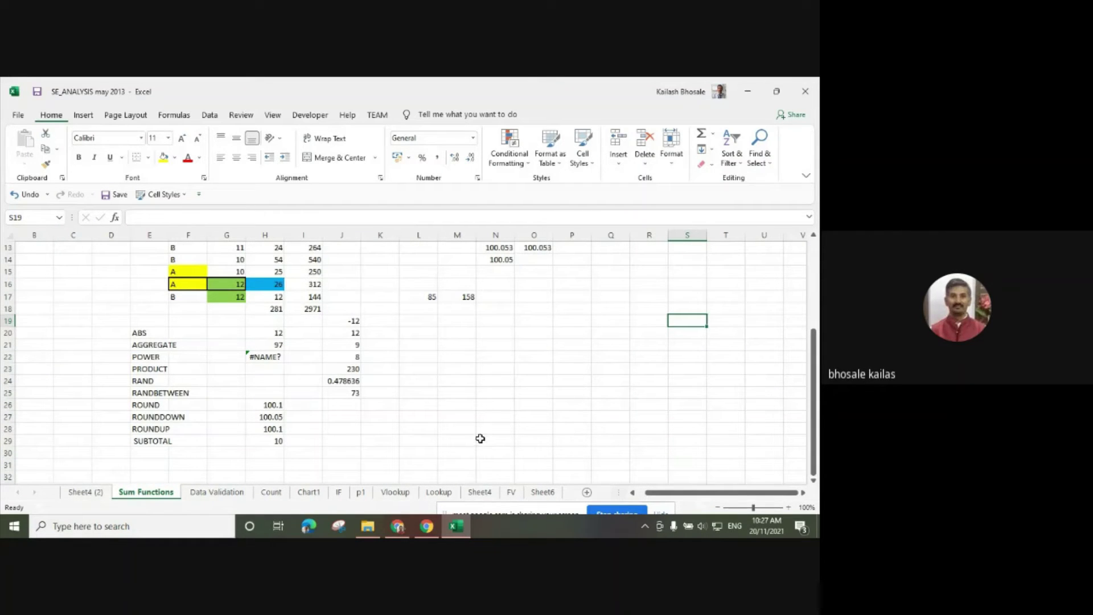
pyautogui.click(255, 331)
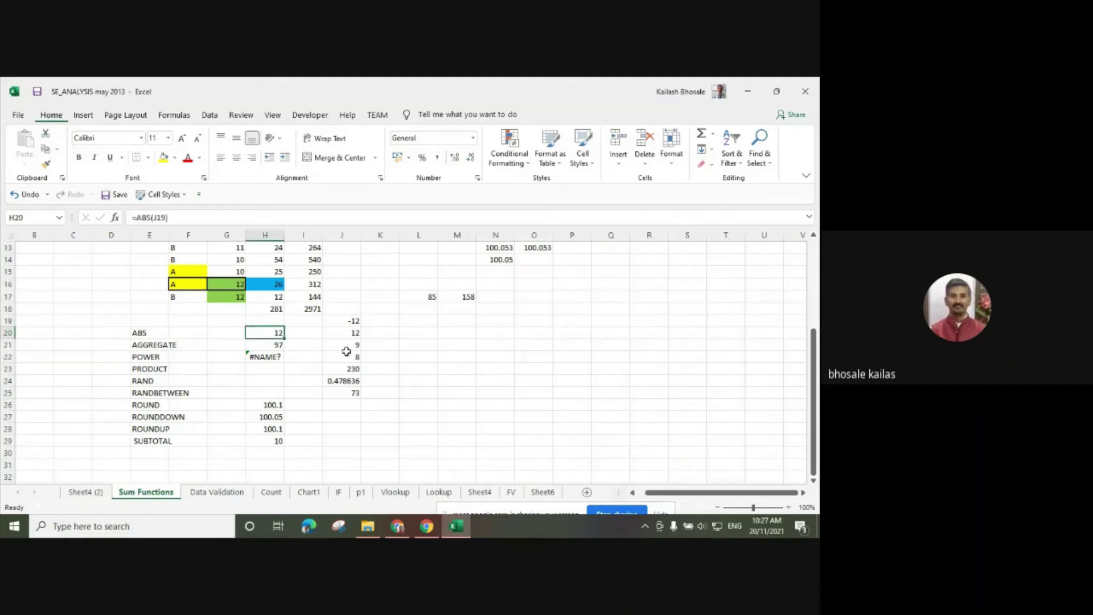
pyautogui.click(349, 333)
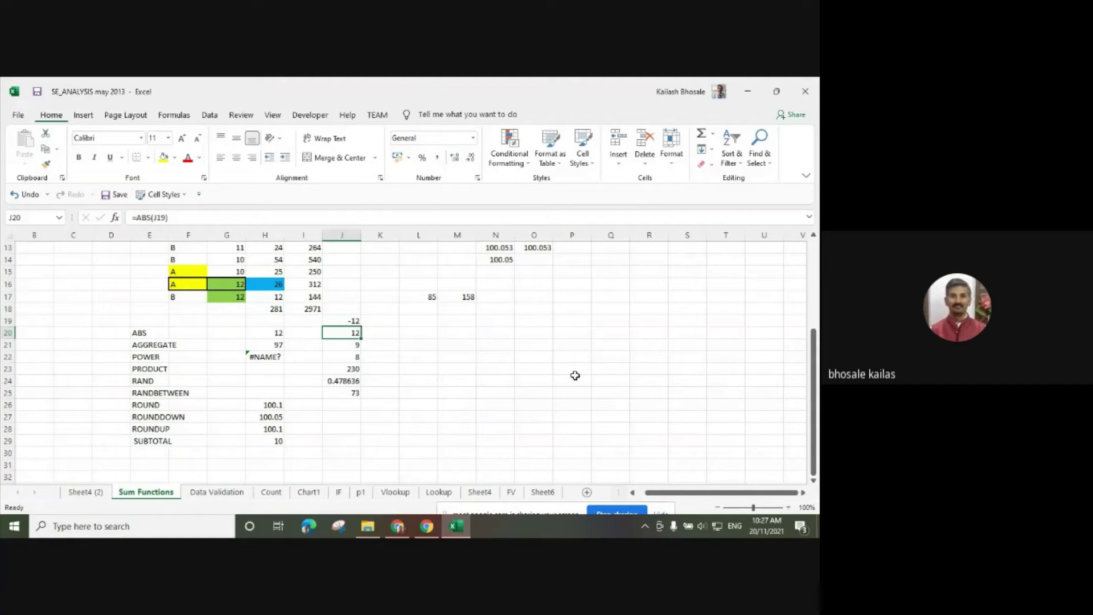
pyautogui.click(259, 332)
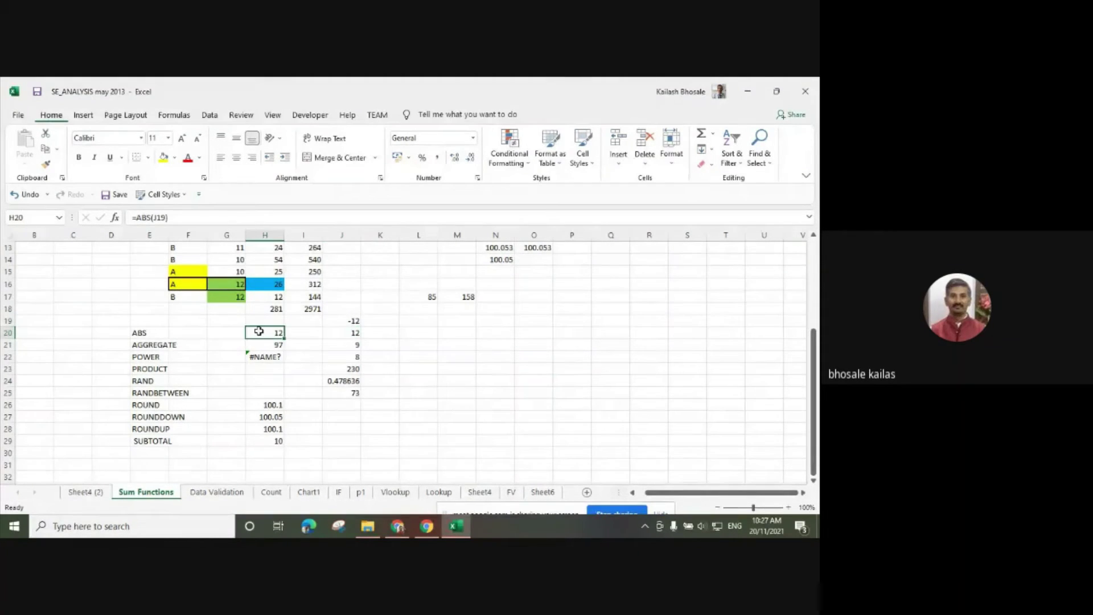
pyautogui.click(267, 345)
pyautogui.click(261, 357)
pyautogui.click(342, 370)
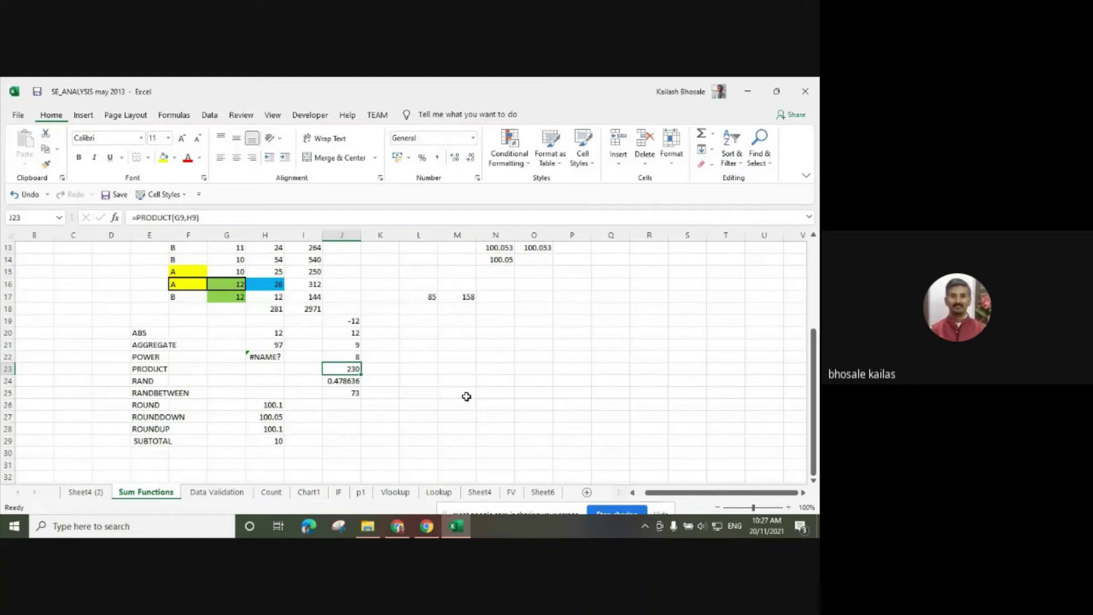
pyautogui.click(347, 383)
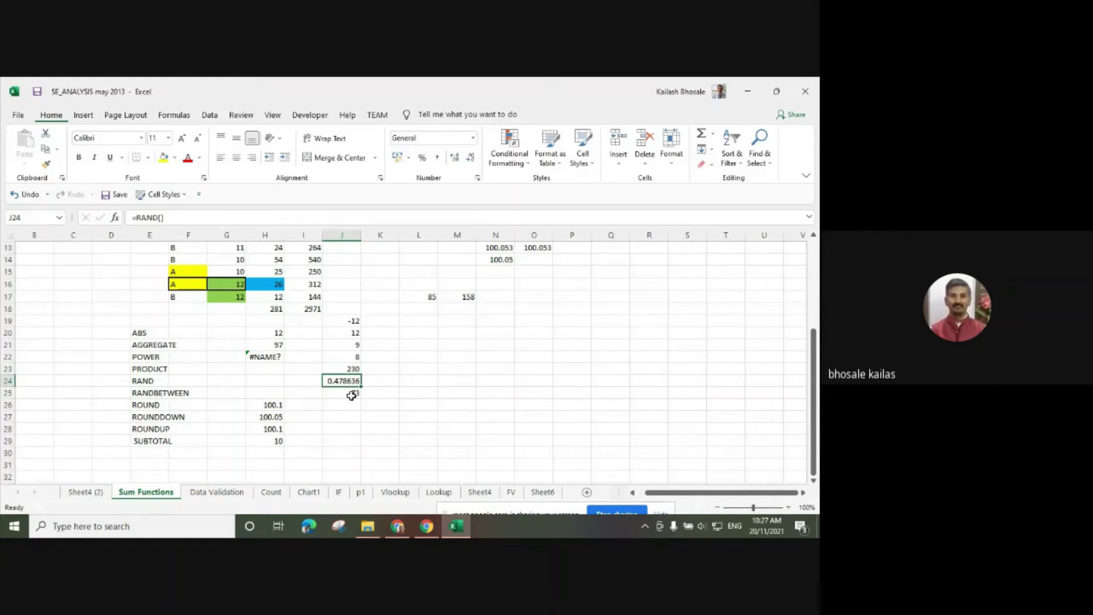
pyautogui.click(434, 395)
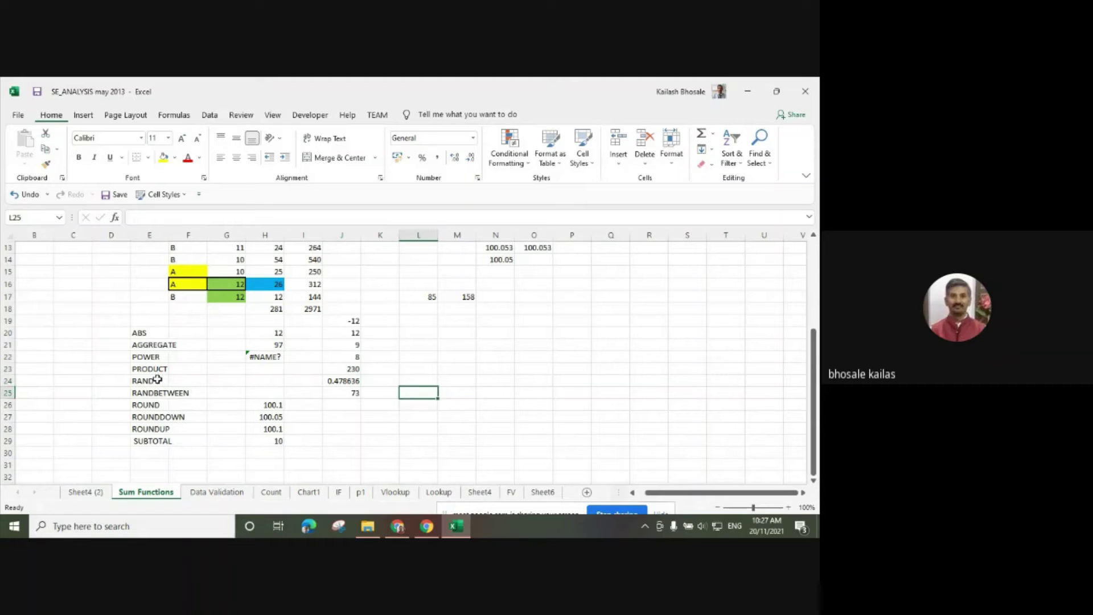
# Enlarge the Sum Functions sheet to 170% and examine the RAND and RANDBETWEEN entries in E24 and E25.
pyautogui.click(155, 382)
pyautogui.moveTo(154, 383); pyautogui.dragTo(155, 396)
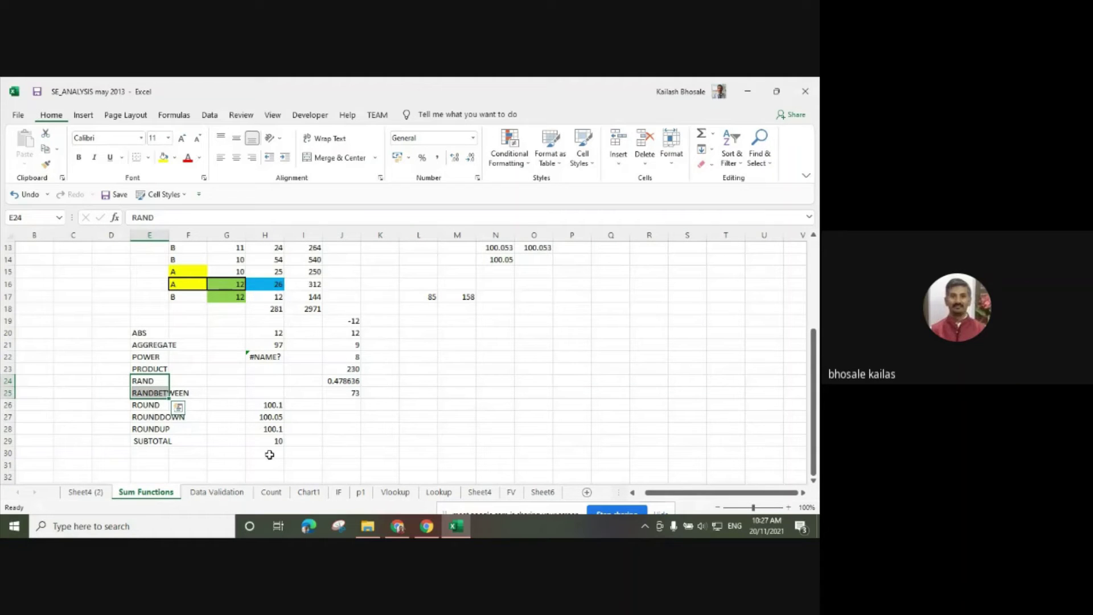
pyautogui.click(444, 449)
pyautogui.click(151, 381)
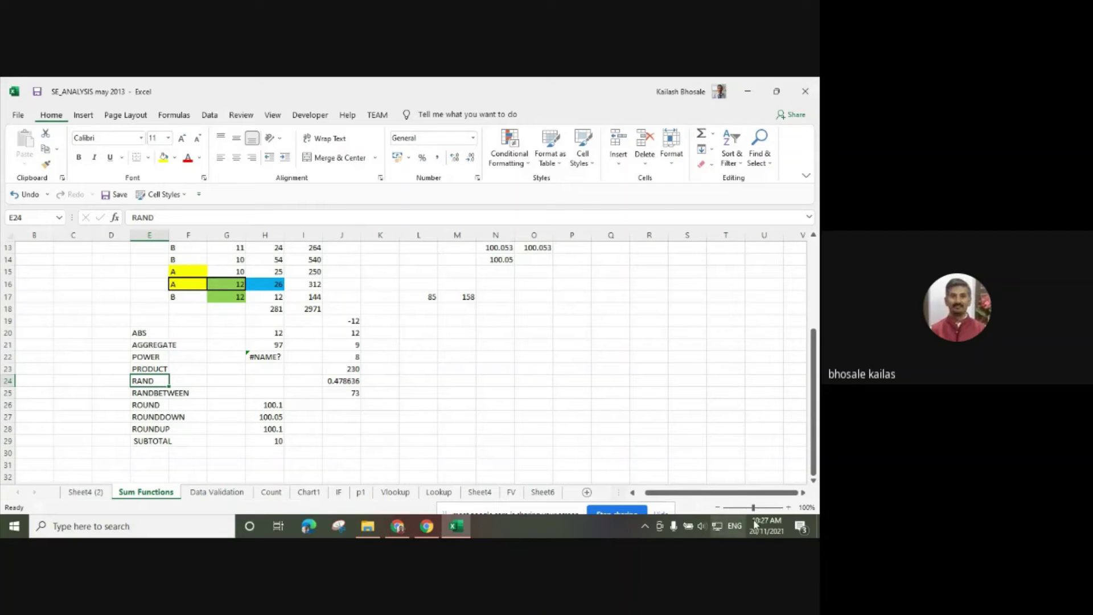
pyautogui.click(790, 507)
pyautogui.click(789, 507)
pyautogui.click(789, 507)
pyautogui.click(789, 508)
pyautogui.click(789, 507)
pyautogui.click(789, 508)
pyautogui.click(790, 508)
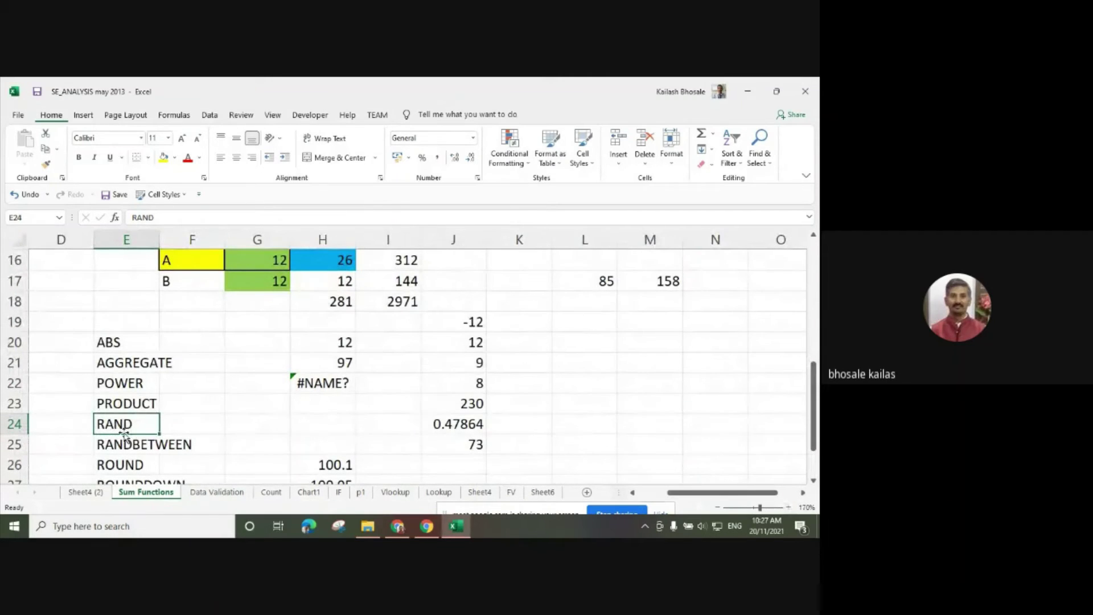
pyautogui.click(223, 431)
pyautogui.click(138, 440)
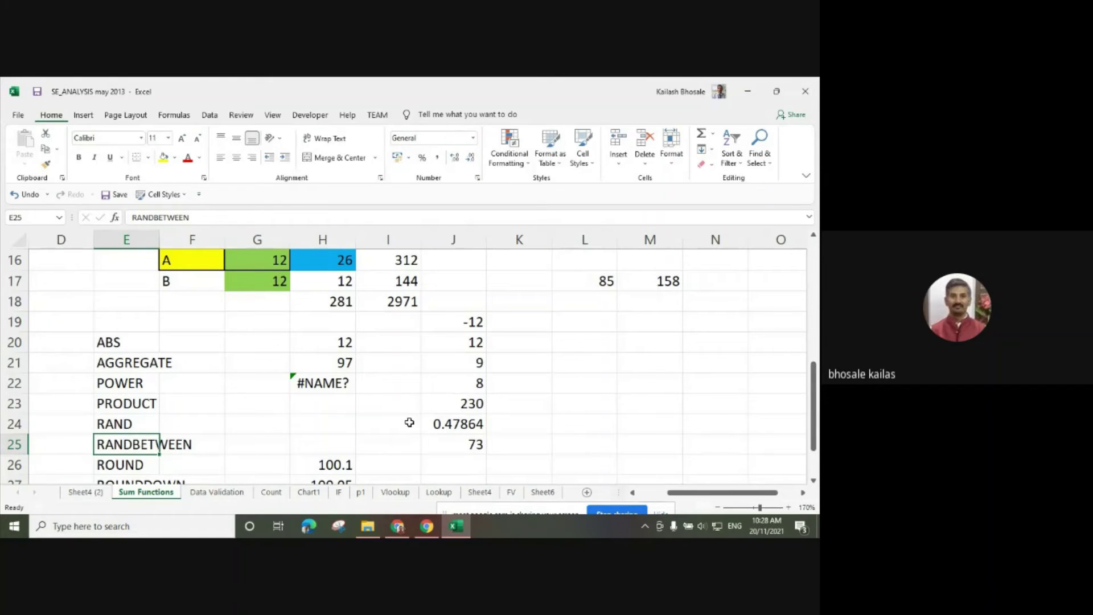
# Go through the ROUND, ROUNDDOWN, ROUNDUP and SUBTOTAL entries in cells E26 to E29.
pyautogui.scroll(-1, 332, 416)
pyautogui.click(134, 404)
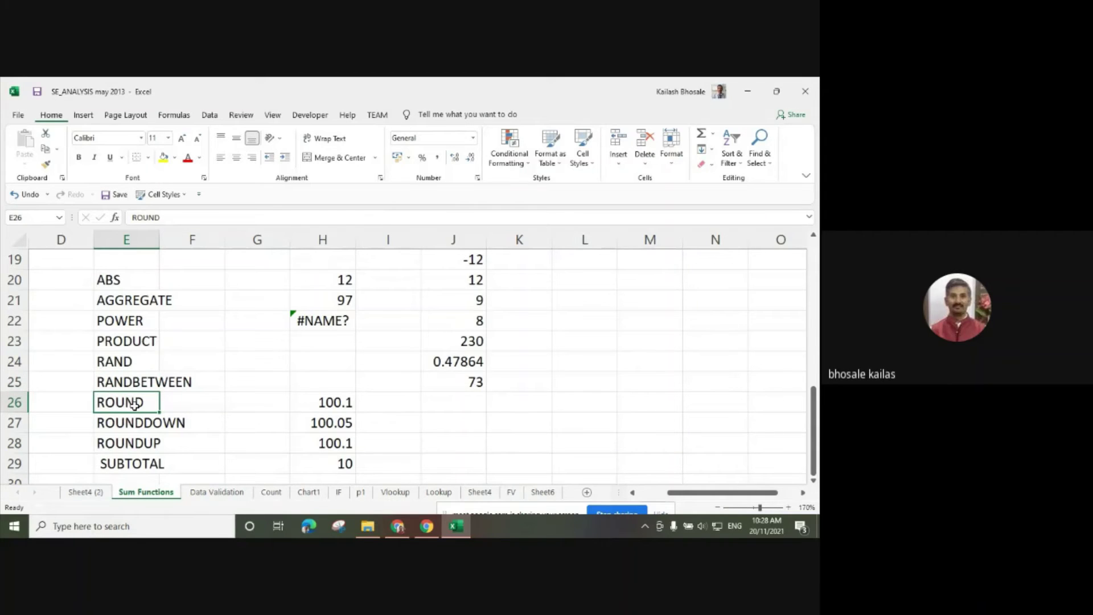
pyautogui.click(129, 423)
pyautogui.click(128, 443)
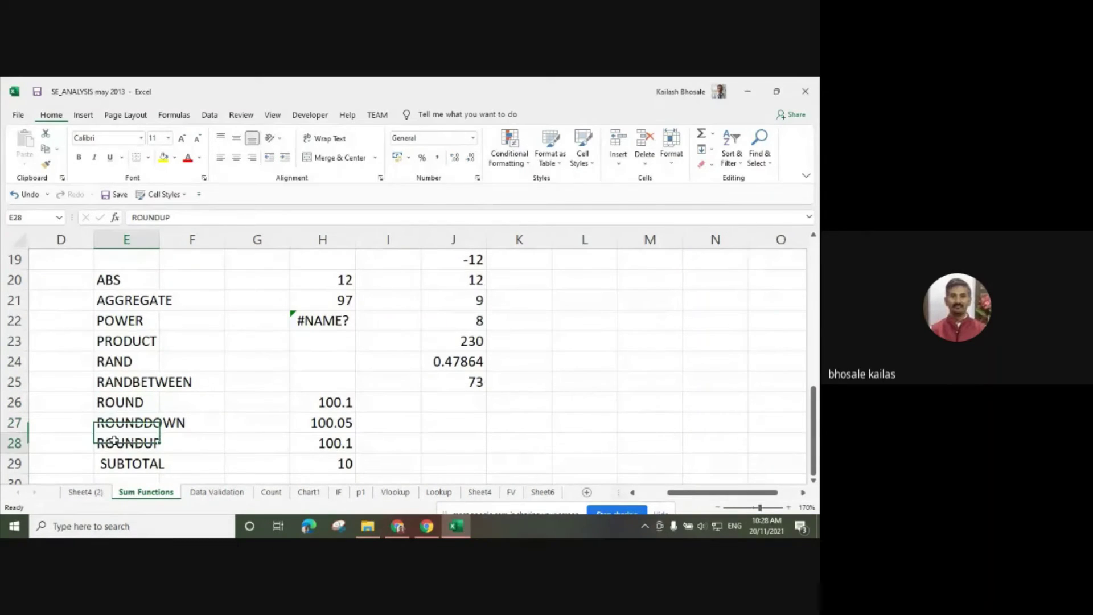
pyautogui.scroll(-2, 228, 436)
pyautogui.click(130, 343)
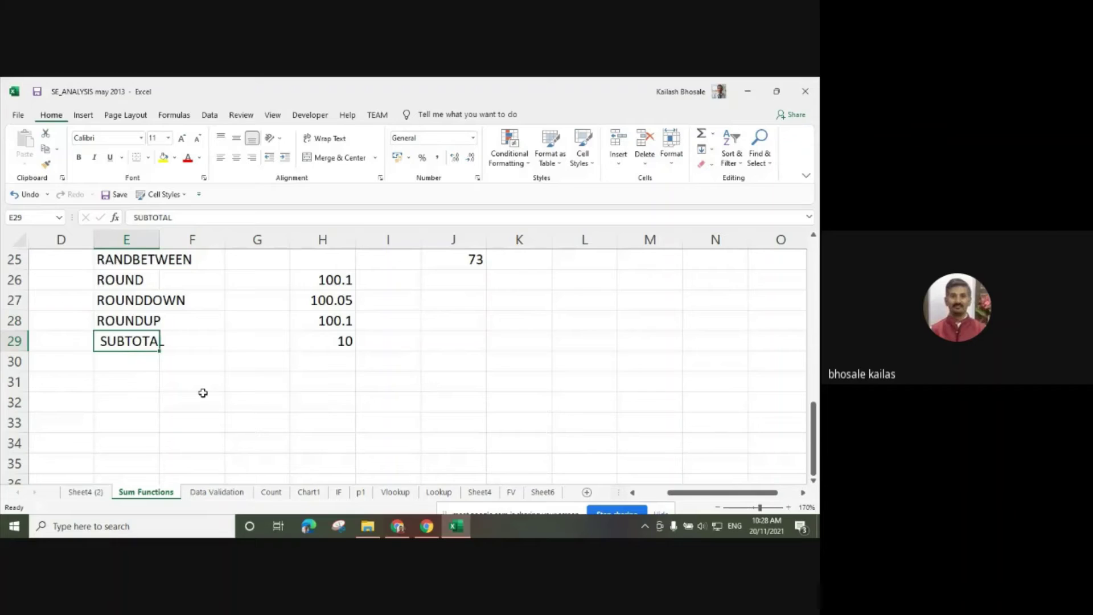
# Inspect the ABS formula in cell H20 and the negative number in J19 that it refers to.
pyautogui.scroll(4, 202, 393)
pyautogui.scroll(1, 203, 393)
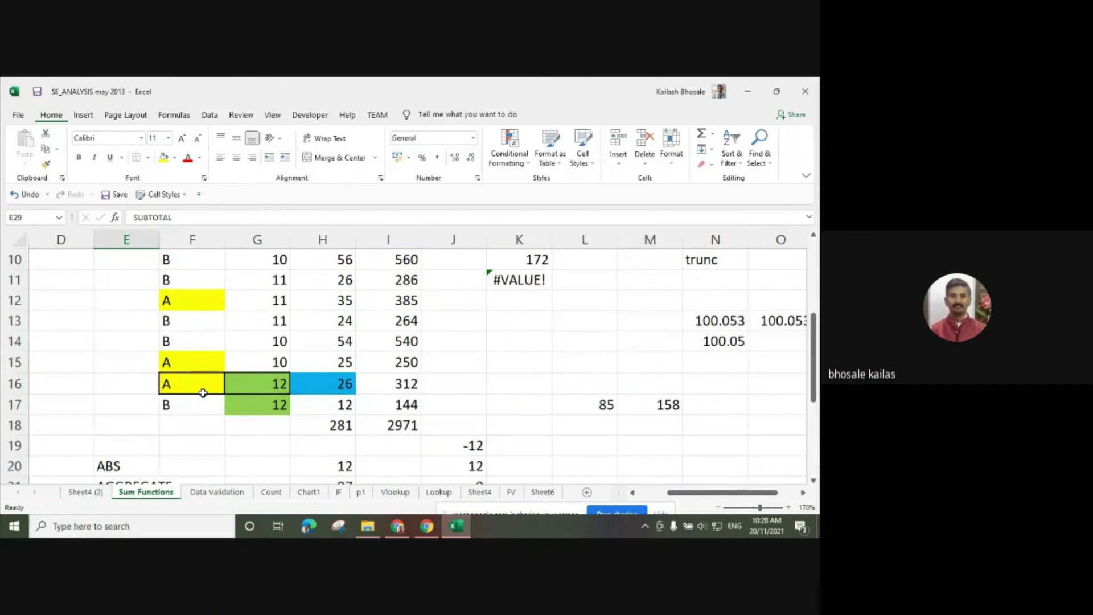
pyautogui.scroll(-2, 217, 383)
pyautogui.click(329, 345)
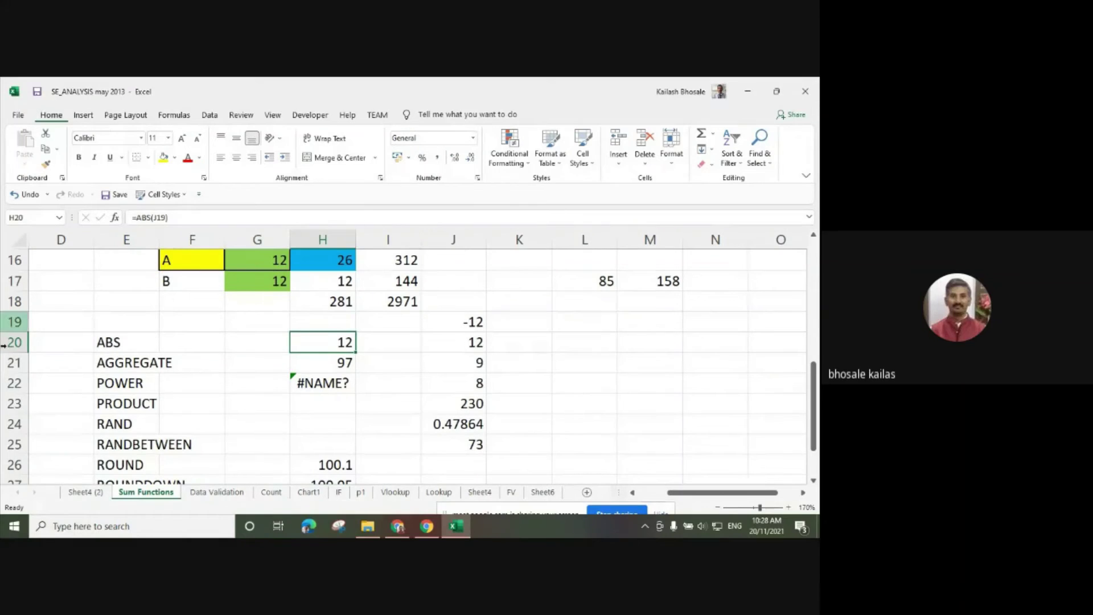
pyautogui.click(152, 218)
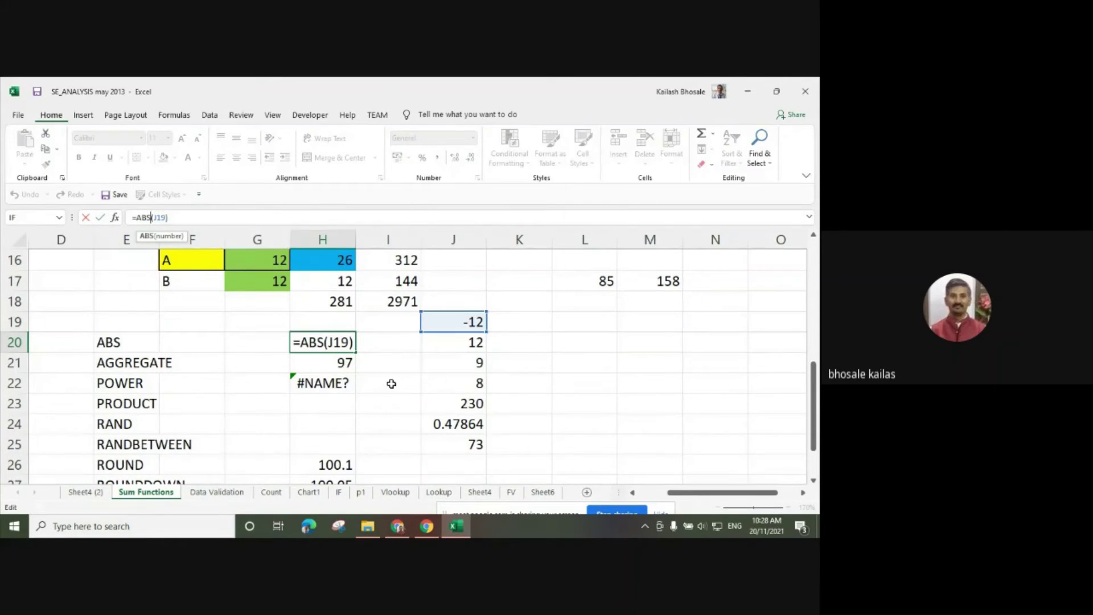
pyautogui.click(649, 424)
pyautogui.click(461, 320)
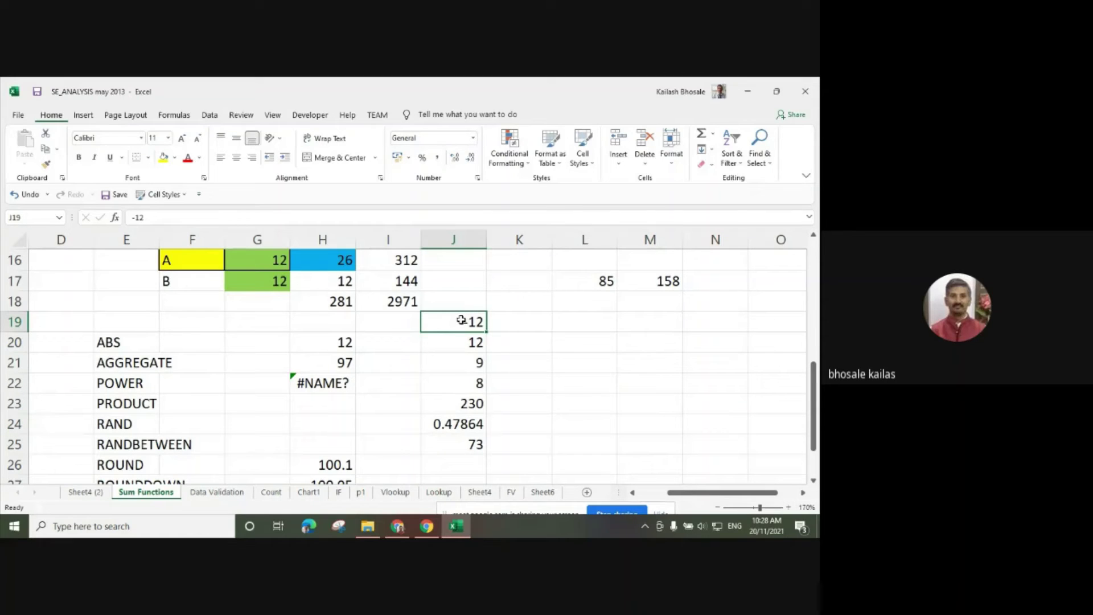
# Rebuild the ABS formula in H20 as =ABS(J19), picking the negative number's cell as its argument.
pyautogui.click(814, 481)
pyautogui.click(815, 480)
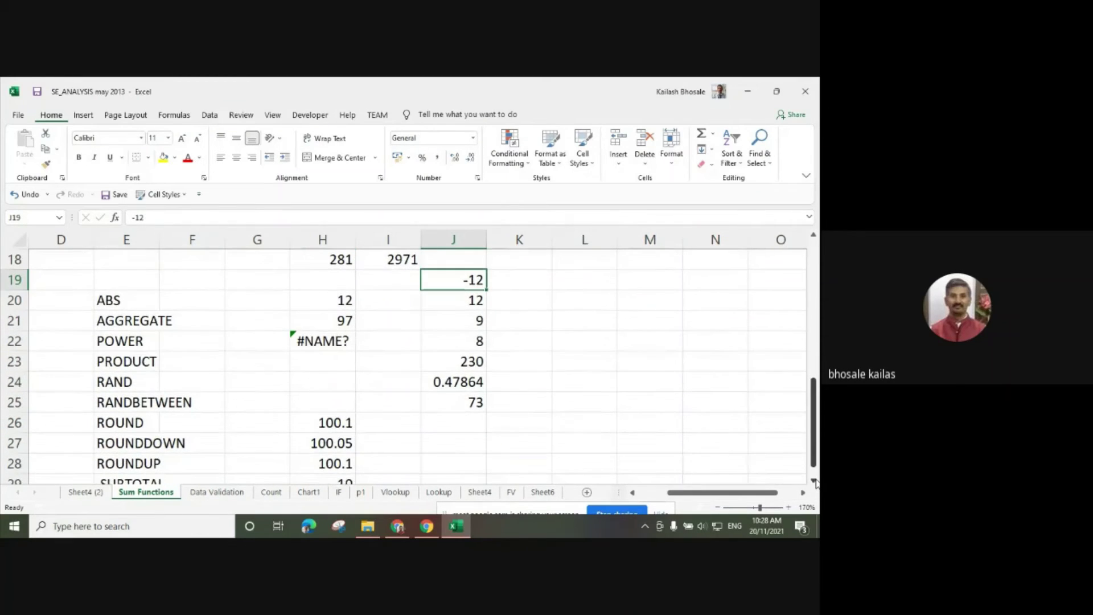
pyautogui.click(331, 300)
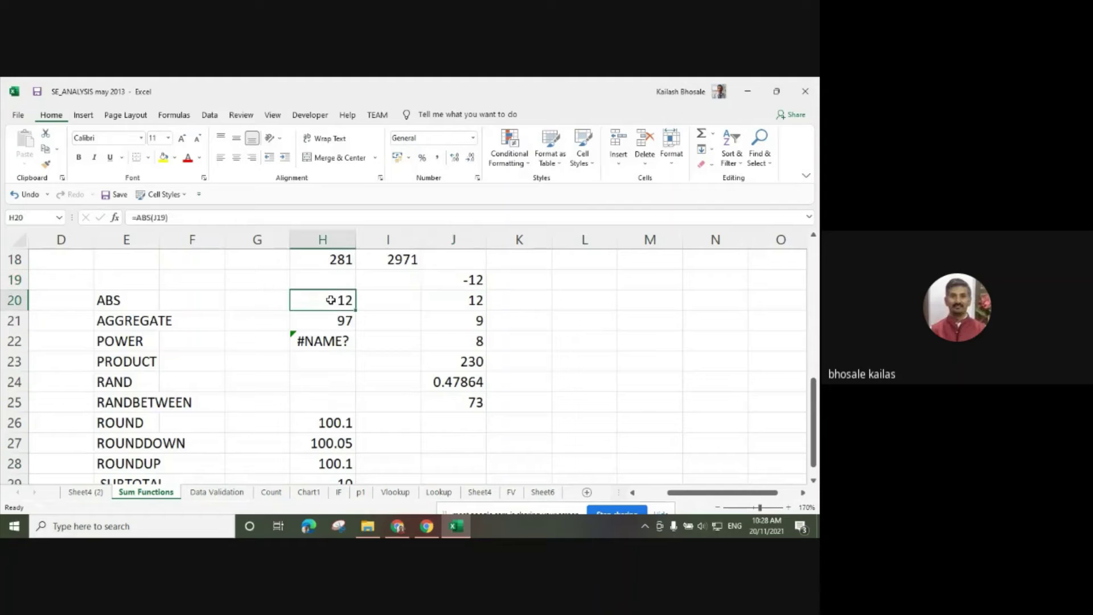
pyautogui.click(216, 217)
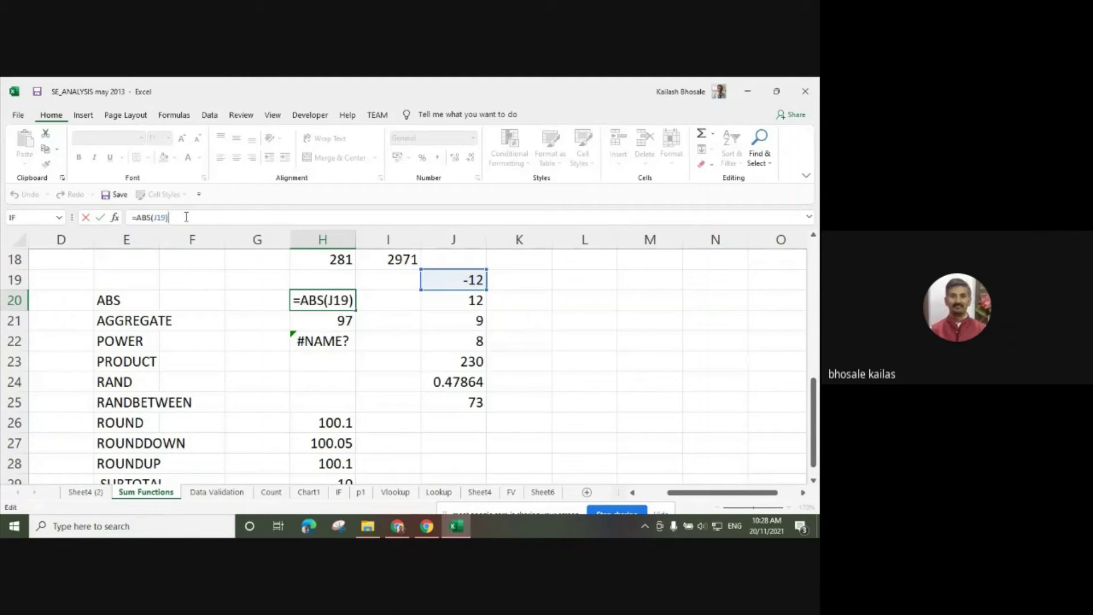
pyautogui.press('BackSpace')
pyautogui.press('BackSpace')
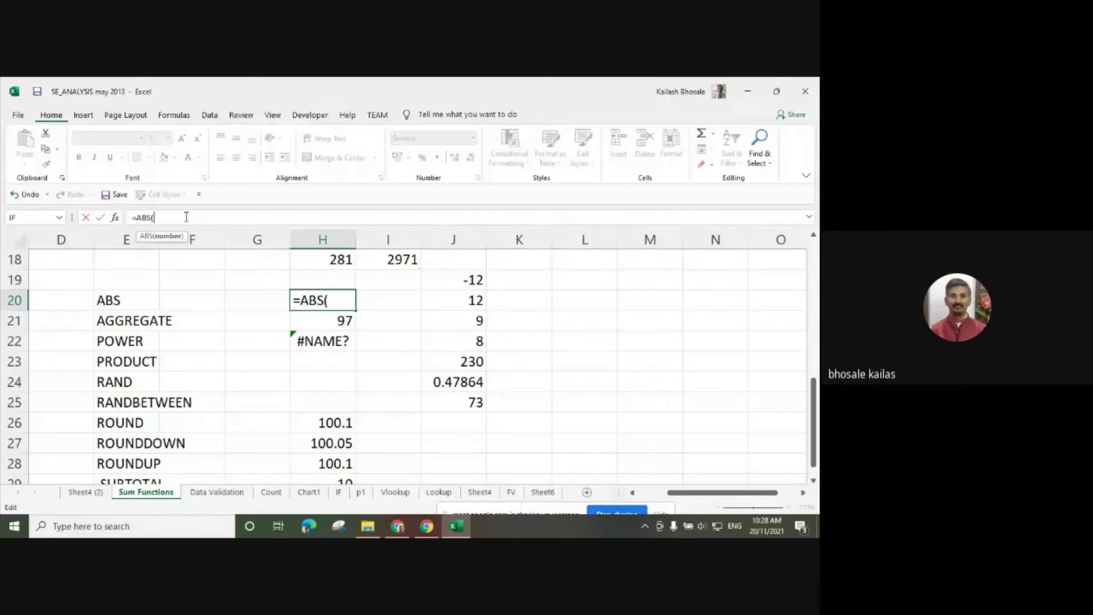
pyautogui.press('BackSpace')
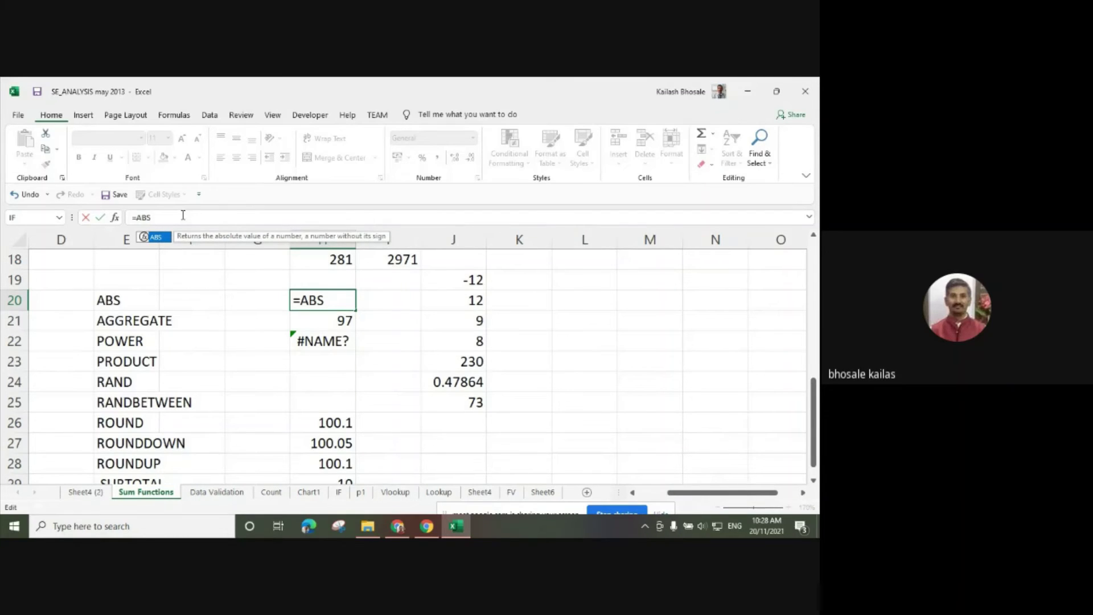
pyautogui.write('(')
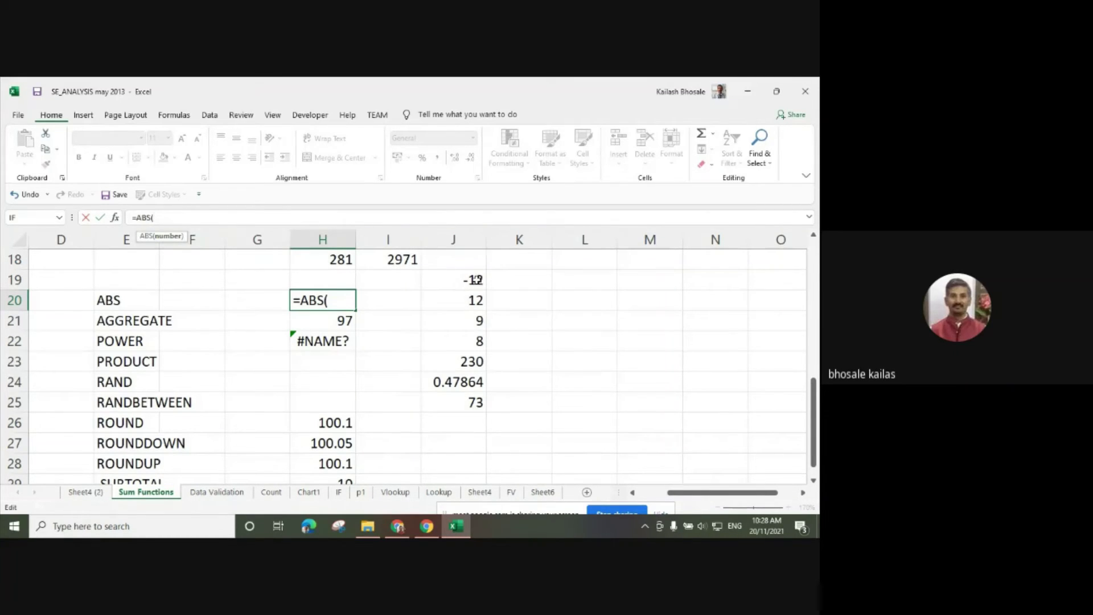
pyautogui.click(476, 280)
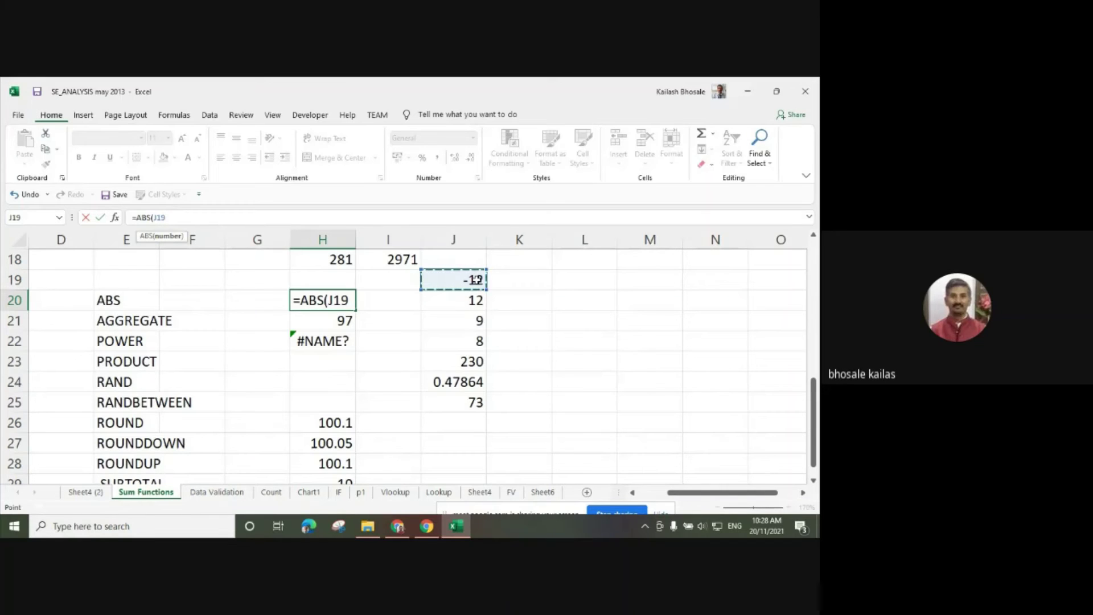
pyautogui.write(')')
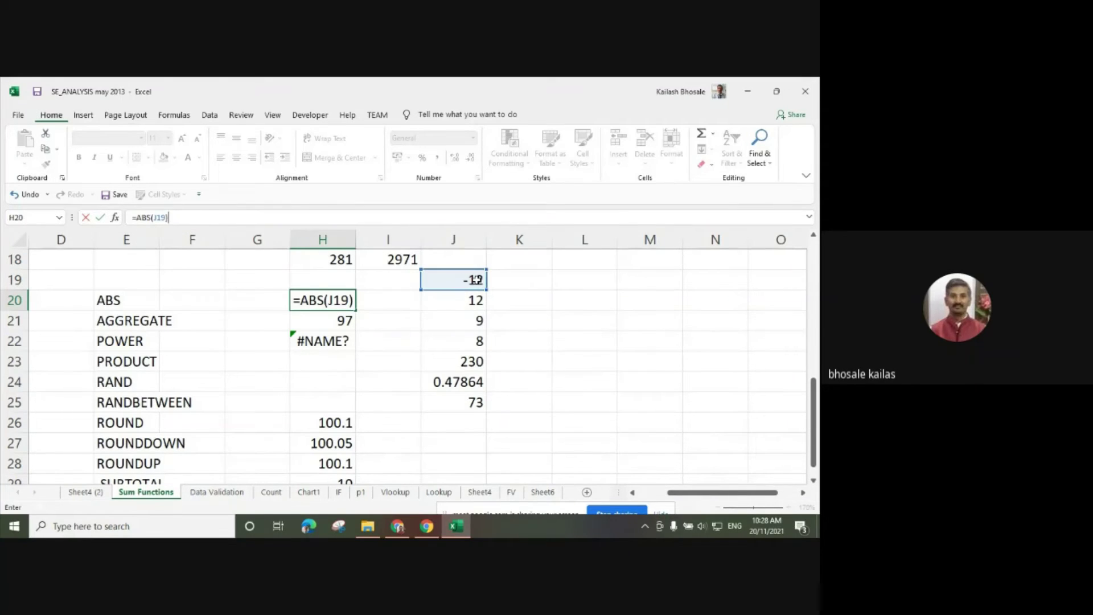
pyautogui.press('Return')
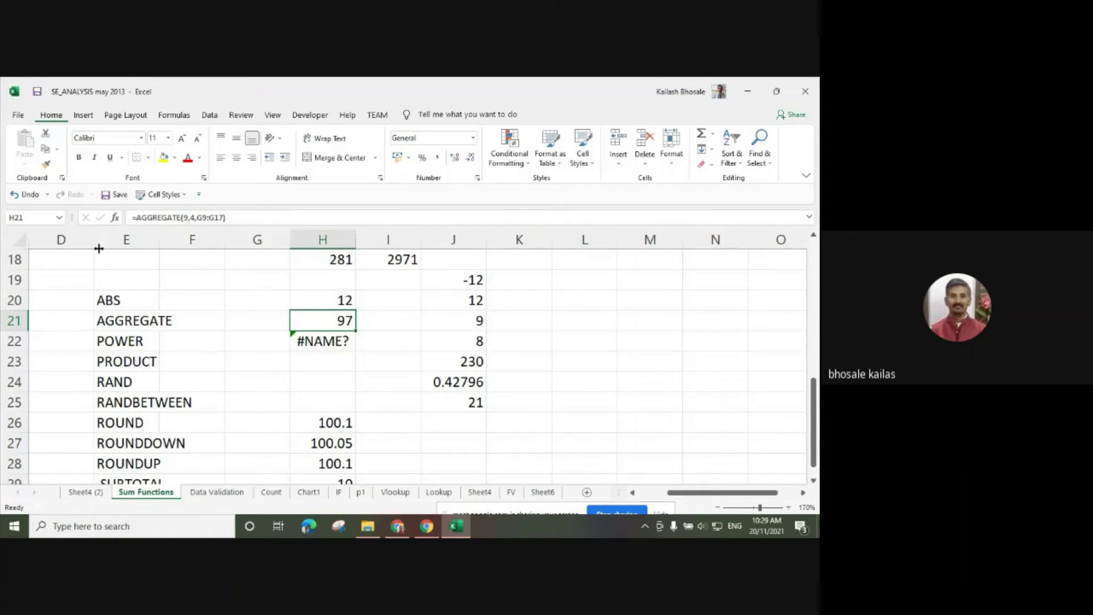
# Examine the AGGREGATE formula in H21 and the range G9:G17 in the table that it refers to.
pyautogui.click(123, 320)
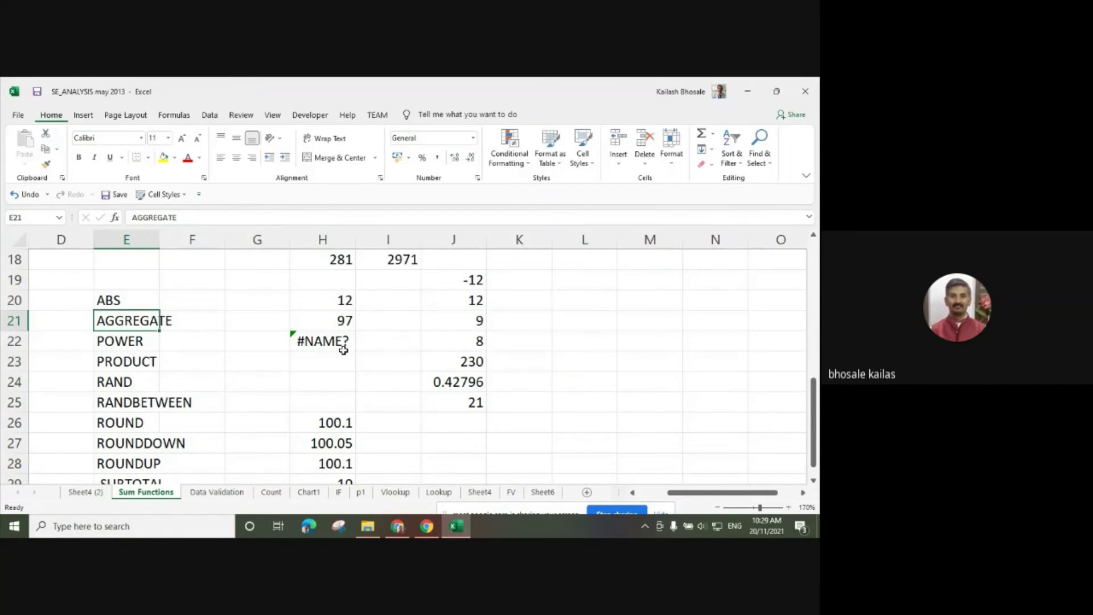
pyautogui.click(334, 319)
pyautogui.click(244, 212)
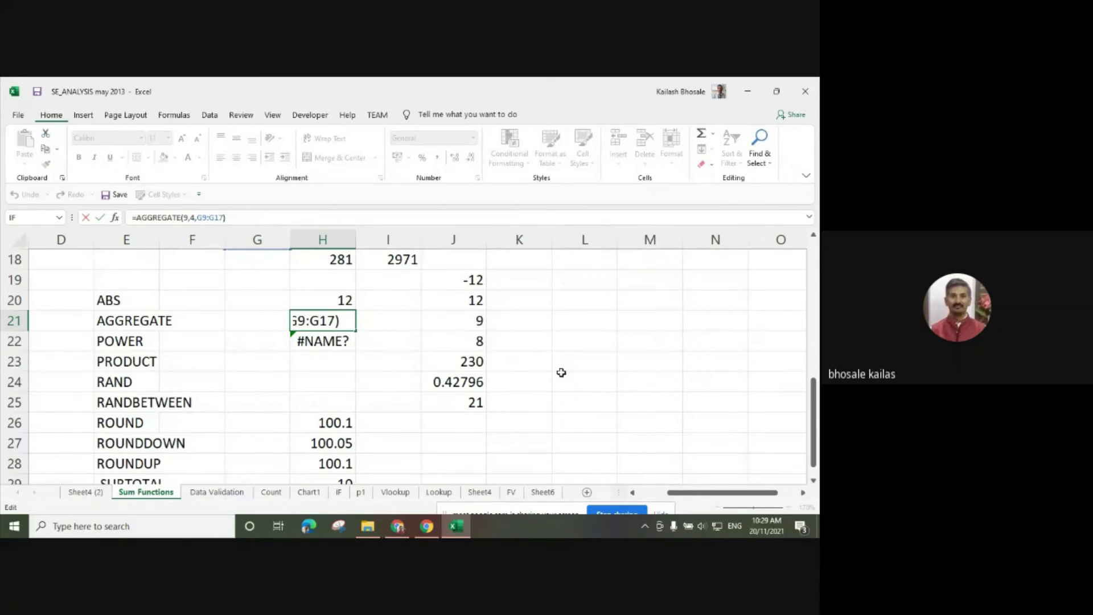
pyautogui.scroll(4, 562, 371)
pyautogui.scroll(-1, 561, 372)
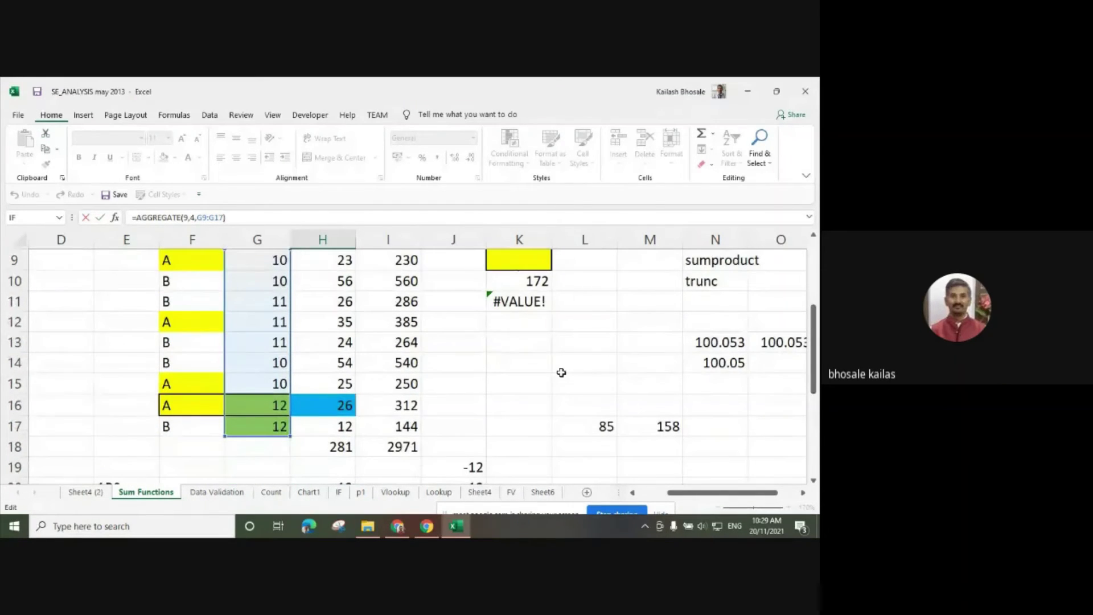
pyautogui.scroll(1, 561, 372)
pyautogui.scroll(-1, 561, 372)
pyautogui.scroll(1, 561, 372)
pyautogui.scroll(-1, 562, 372)
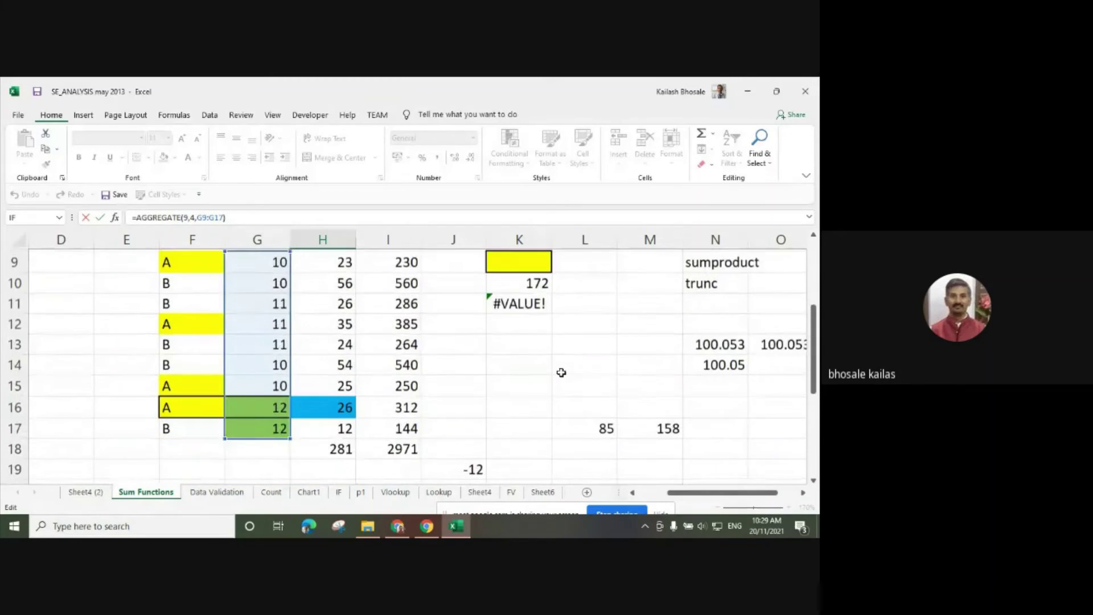
pyautogui.scroll(-3, 562, 372)
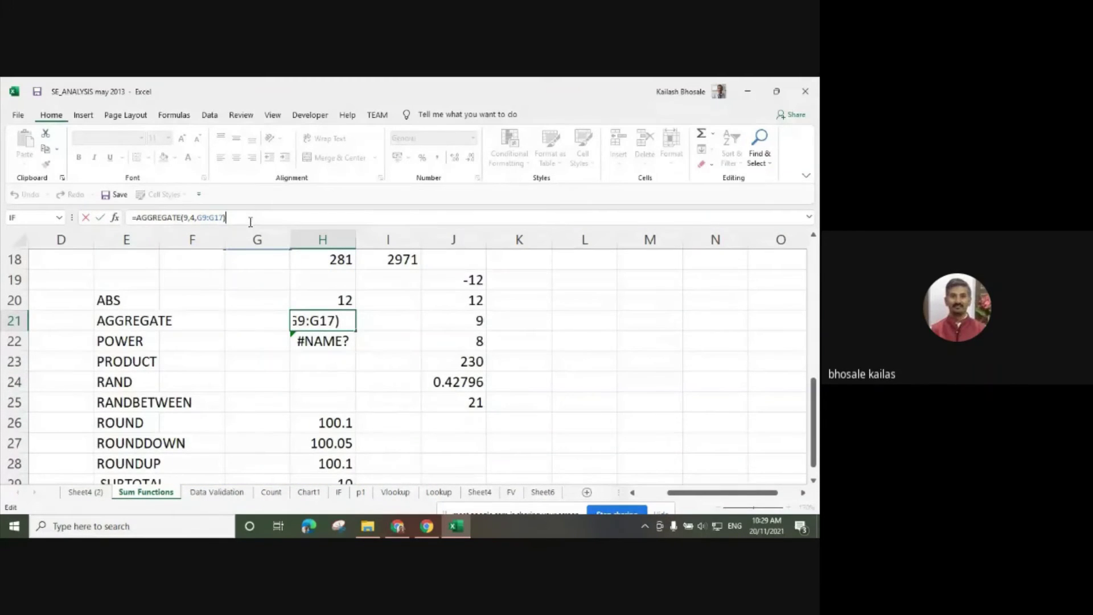
# Clear the arguments of the AGGREGATE formula in H21 and choose 9 - SUM as its function number.
pyautogui.press('BackSpace')
pyautogui.press('BackSpace')
pyautogui.press('BackSpace')
pyautogui.press('BackSpace')
pyautogui.press('BackSpace')
pyautogui.press('BackSpace')
pyautogui.press('BackSpace')
pyautogui.press('BackSpace')
pyautogui.press('BackSpace')
pyautogui.press('BackSpace')
pyautogui.press('BackSpace')
pyautogui.press('BackSpace')
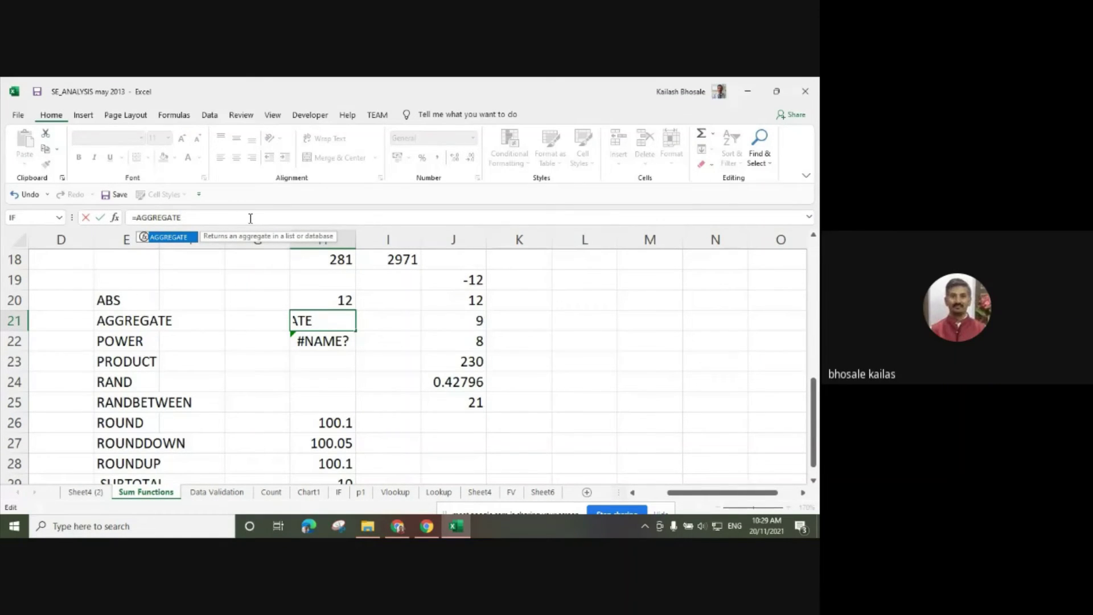
pyautogui.write('(')
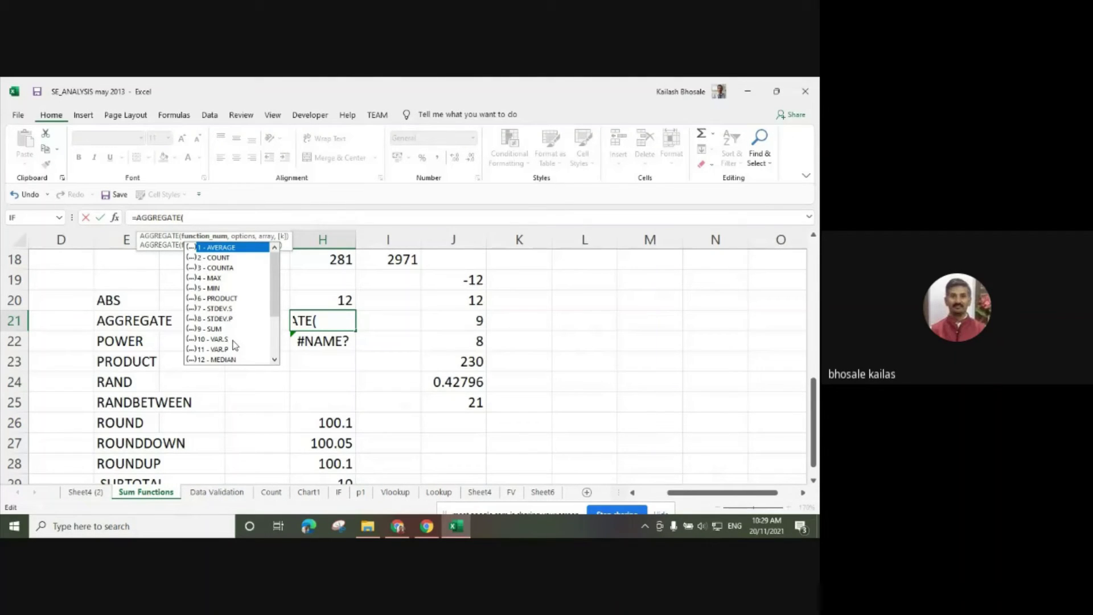
pyautogui.moveTo(276, 289); pyautogui.dragTo(276, 257)
pyautogui.click(214, 329)
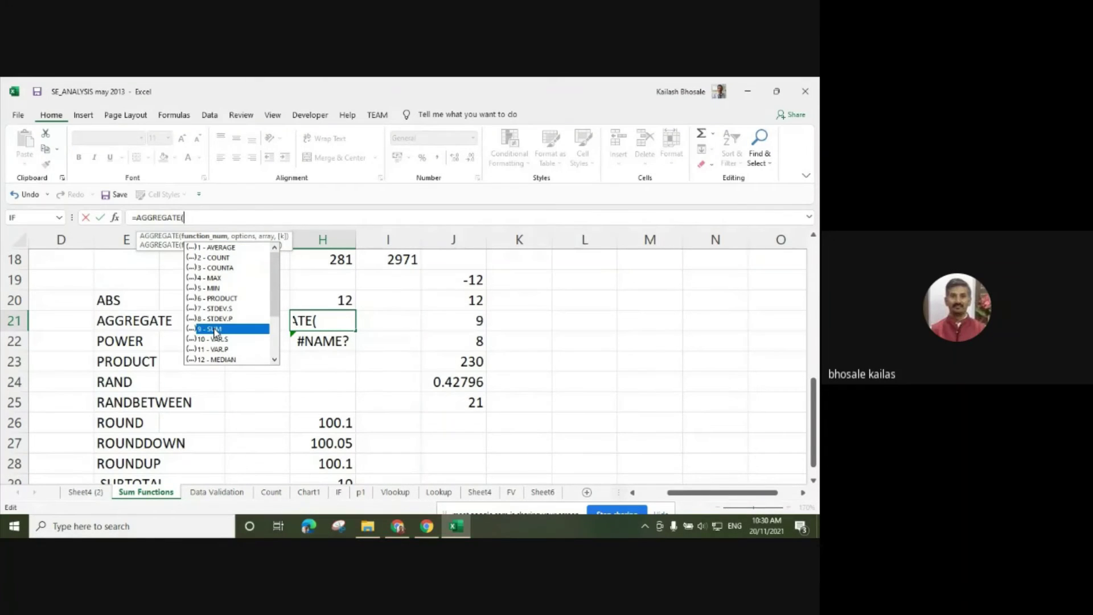
pyautogui.doubleClick(214, 330)
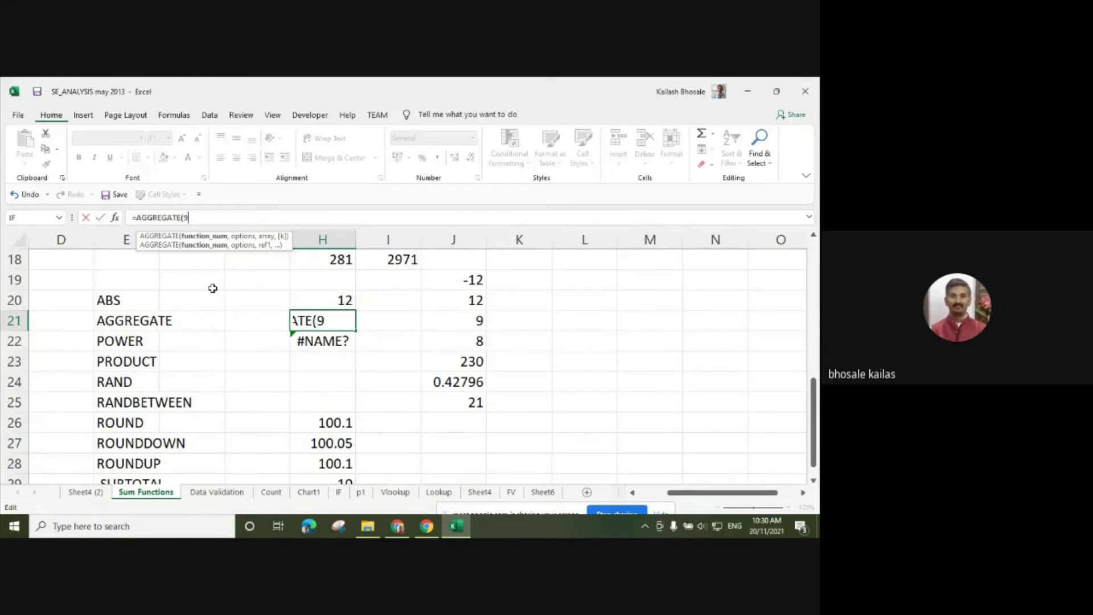
# Set the AGGREGATE formula's options argument to 4 - Ignore nothing.
pyautogui.write(',')
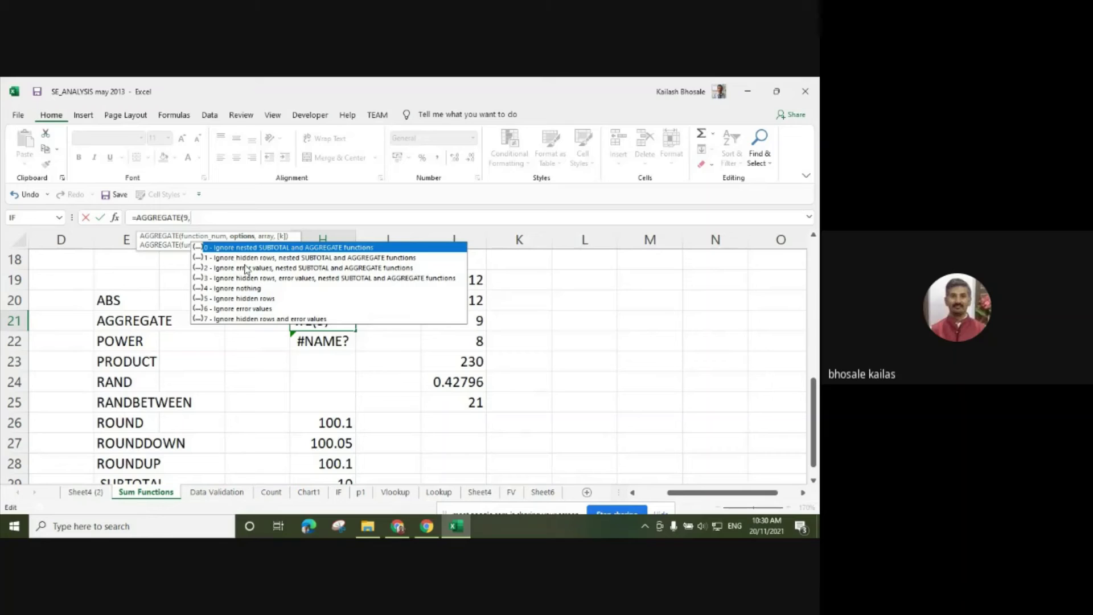
pyautogui.click(315, 264)
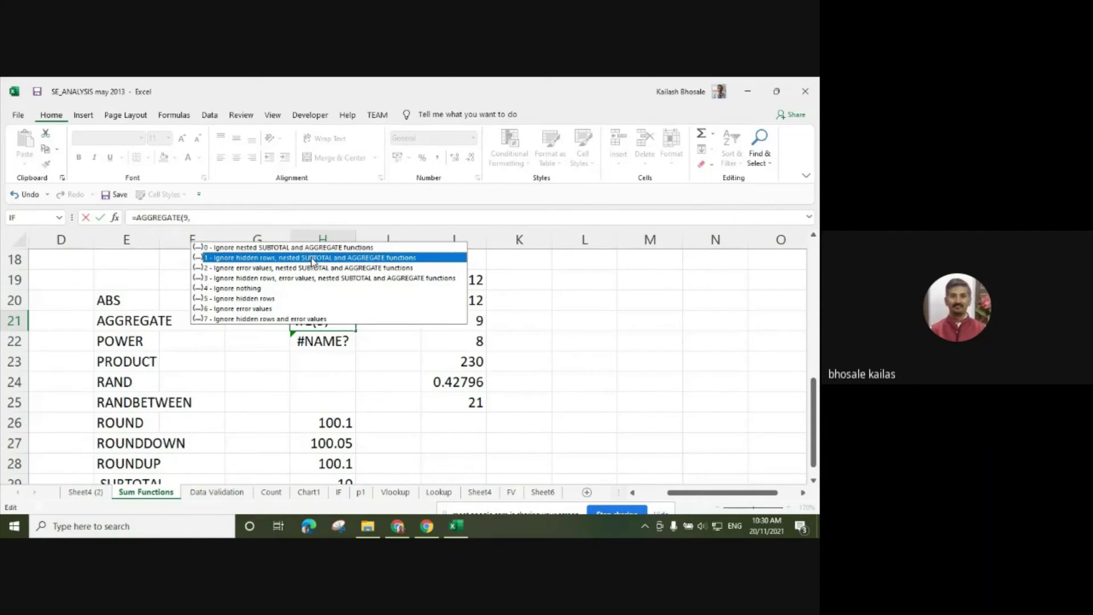
pyautogui.click(232, 279)
pyautogui.click(229, 289)
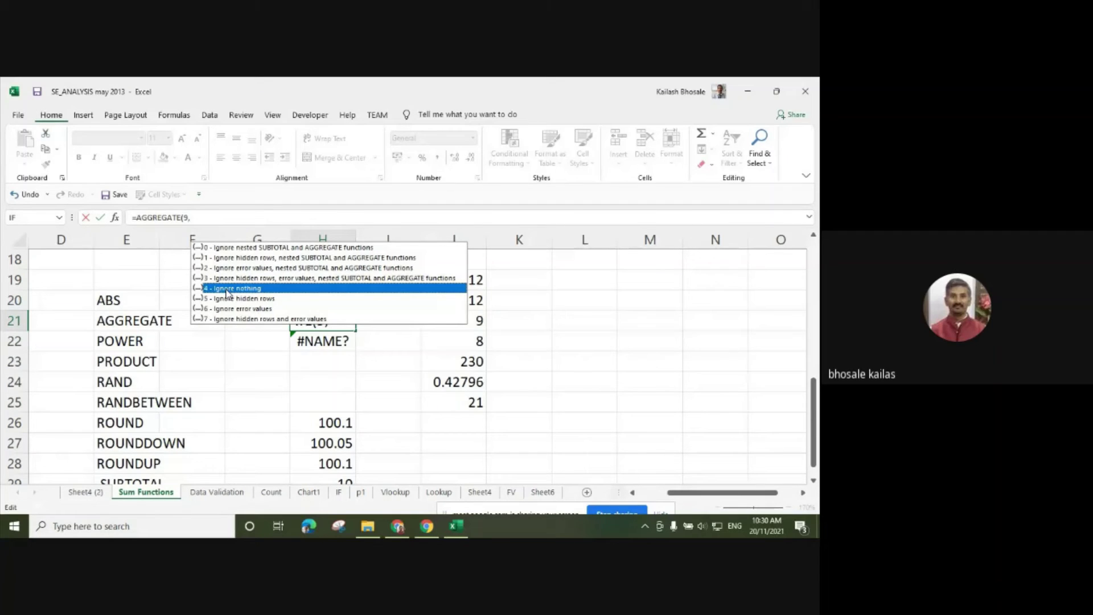
pyautogui.doubleClick(229, 289)
pyautogui.write(',')
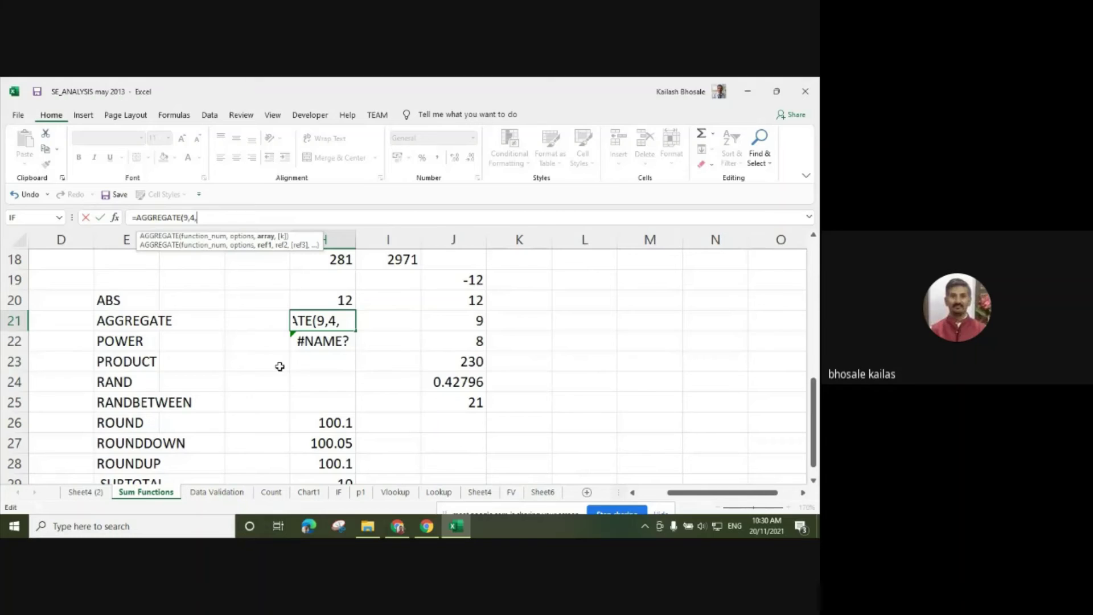
# Supply G9:G17 as the AGGREGATE array and complete the formula =AGGREGATE(9,4,G9:G17) in H21.
pyautogui.scroll(4, 280, 366)
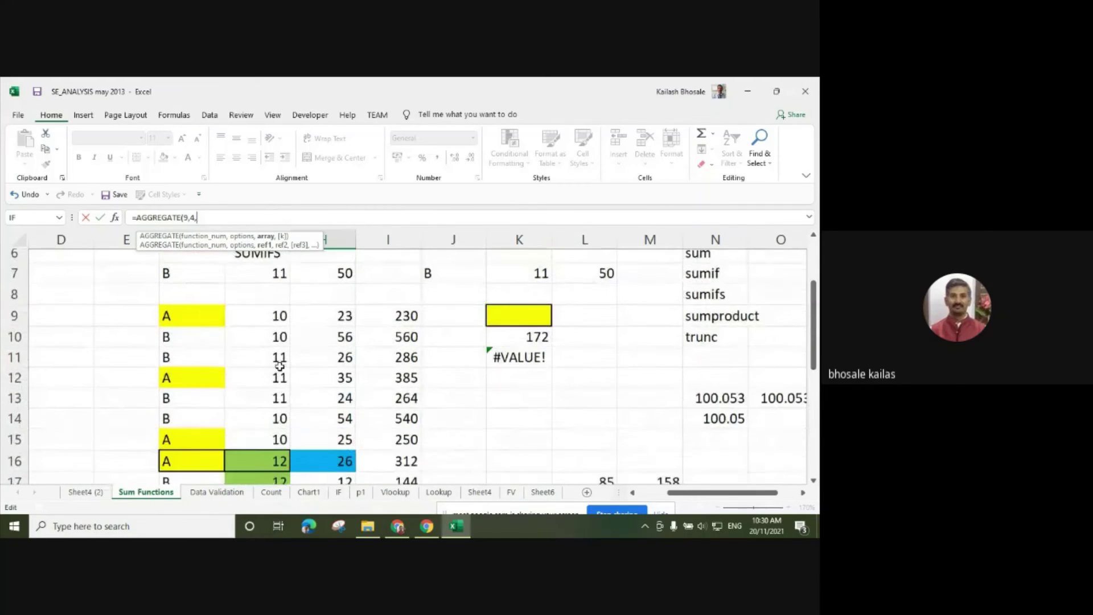
pyautogui.click(267, 320)
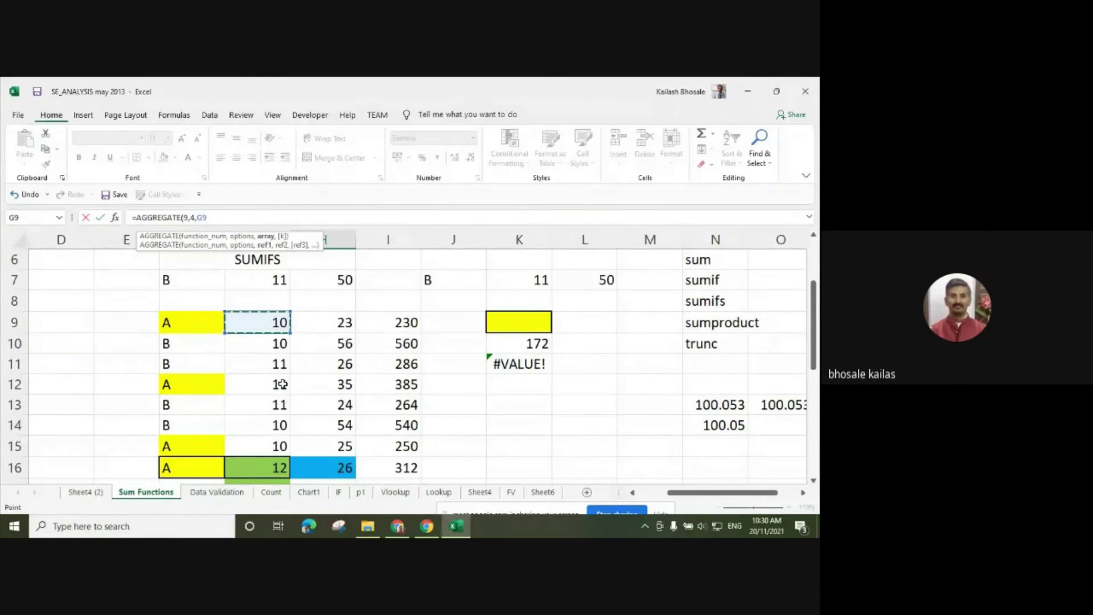
pyautogui.scroll(-1, 283, 384)
pyautogui.scroll(-2, 283, 384)
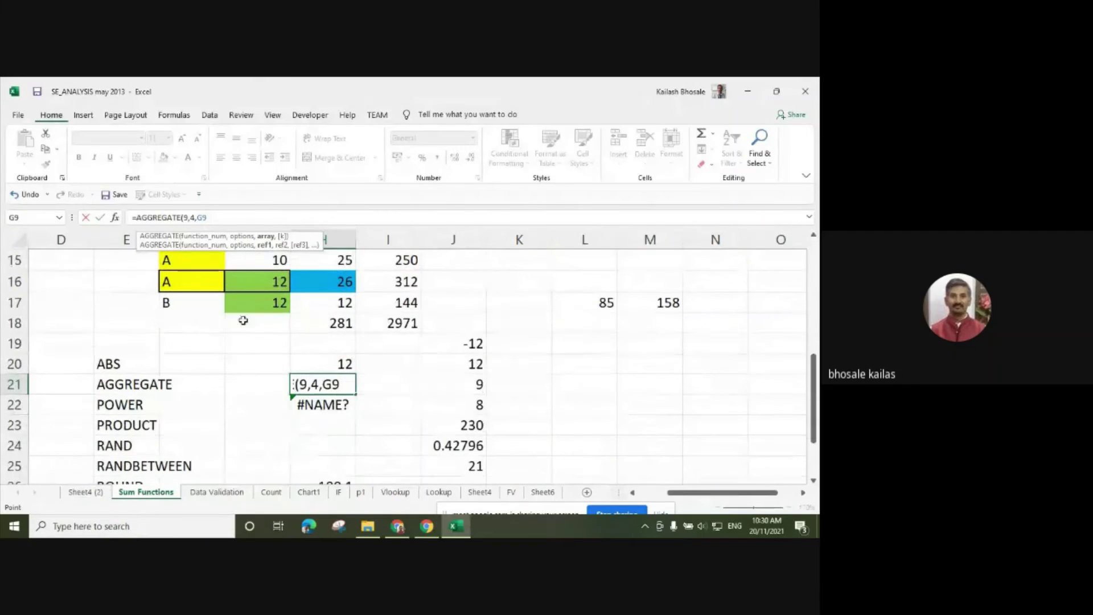
pyautogui.keyDown('shift'); pyautogui.click(260, 303); pyautogui.keyUp('shift')
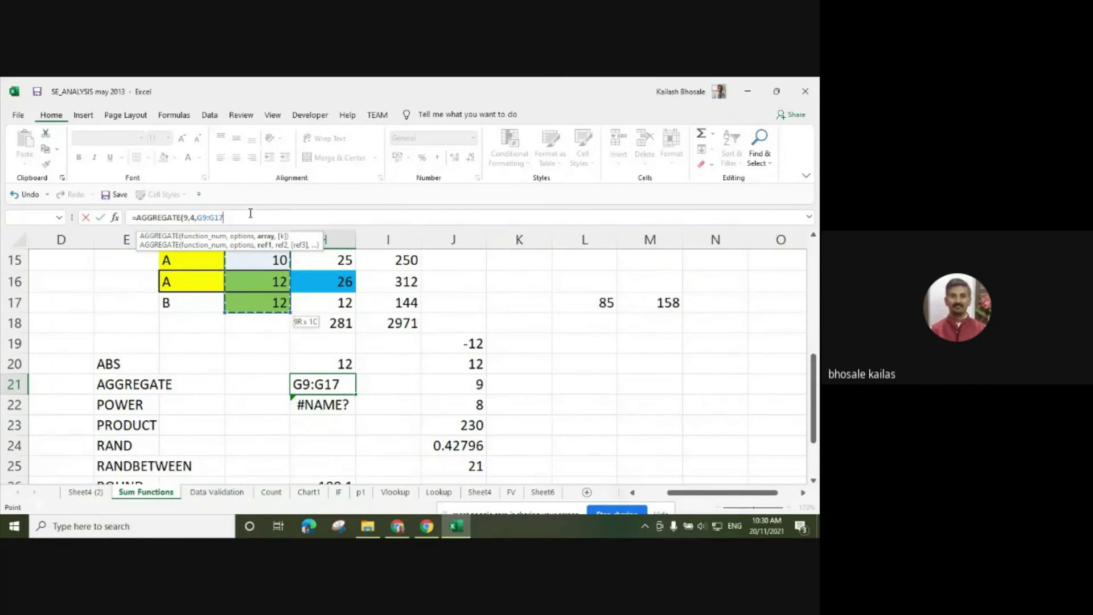
pyautogui.write(')')
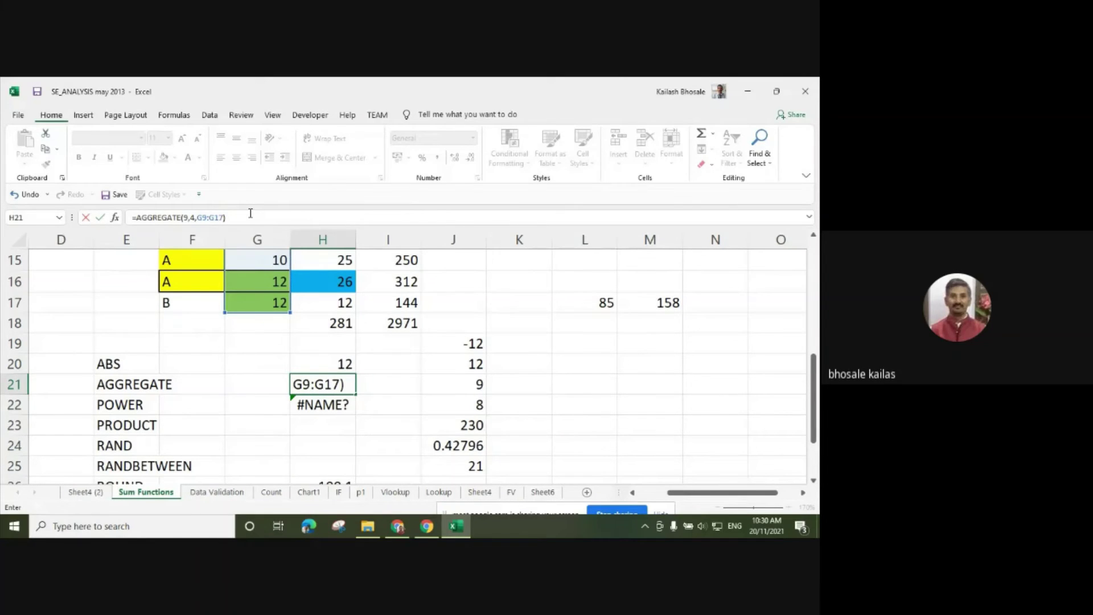
pyautogui.press('Return')
# Check the AGGREGATE result in H21 against the sum of the selected range G9:G17, moving the screen-sharing notice aside.
pyautogui.click(349, 385)
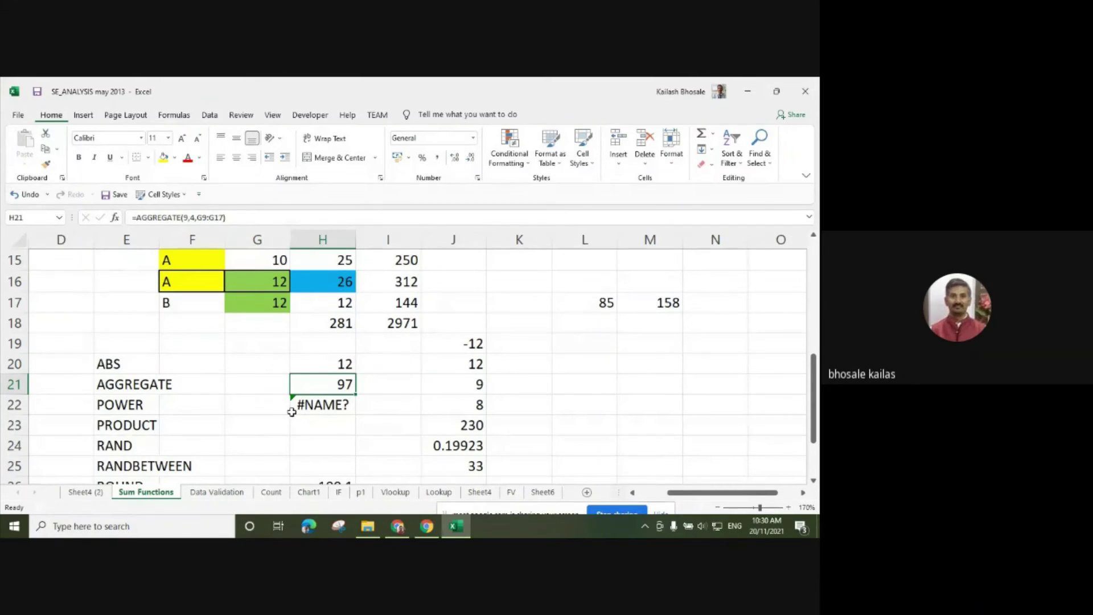
pyautogui.scroll(3, 291, 412)
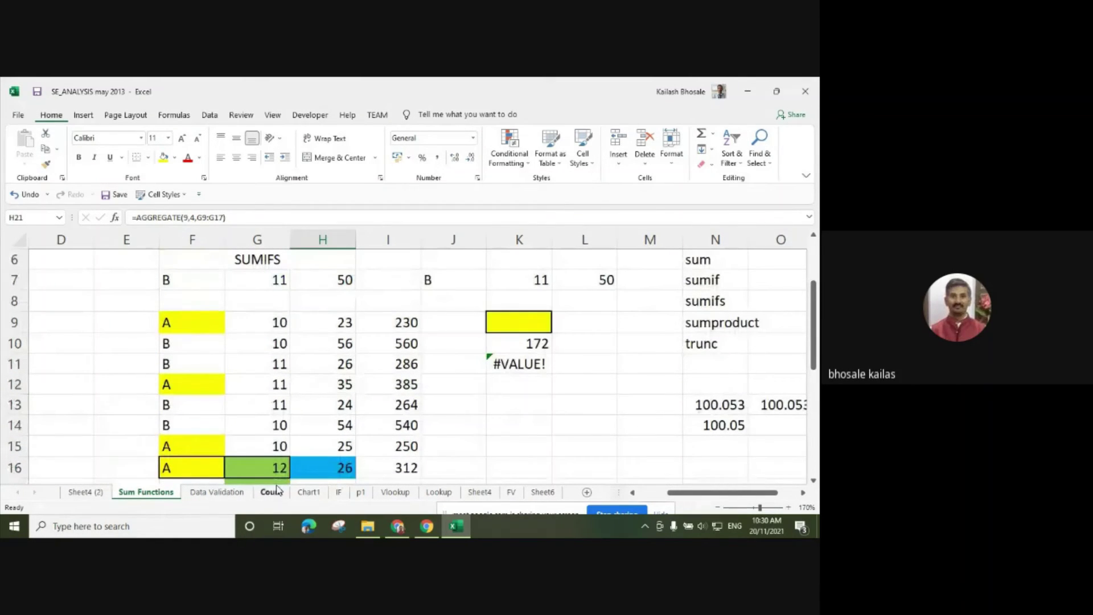
pyautogui.scroll(-1, 308, 365)
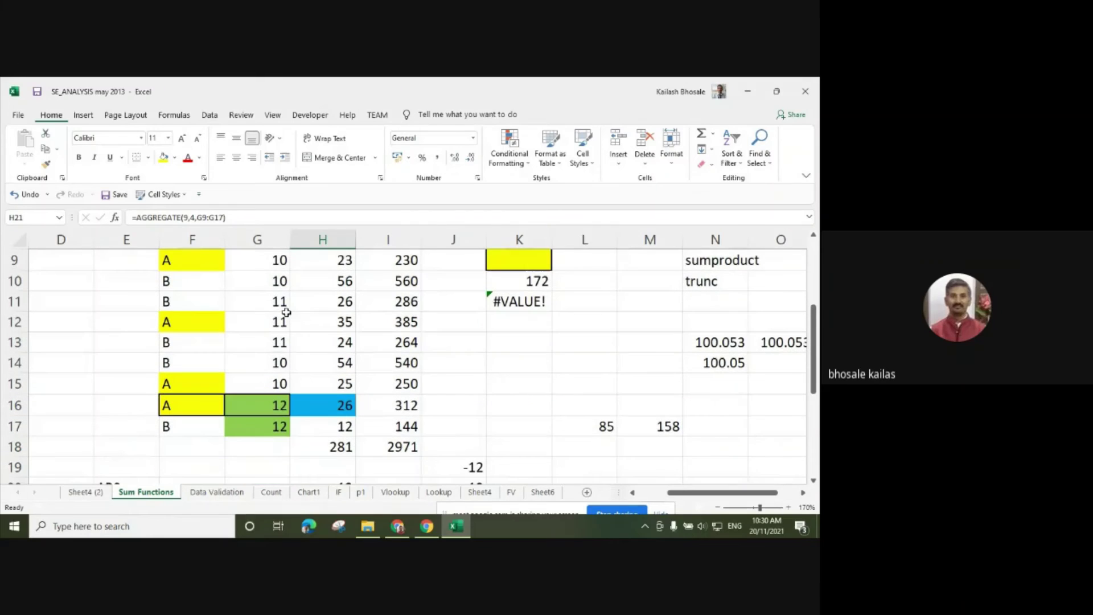
pyautogui.click(249, 258)
pyautogui.keyDown('shift'); pyautogui.click(268, 426); pyautogui.keyUp('shift')
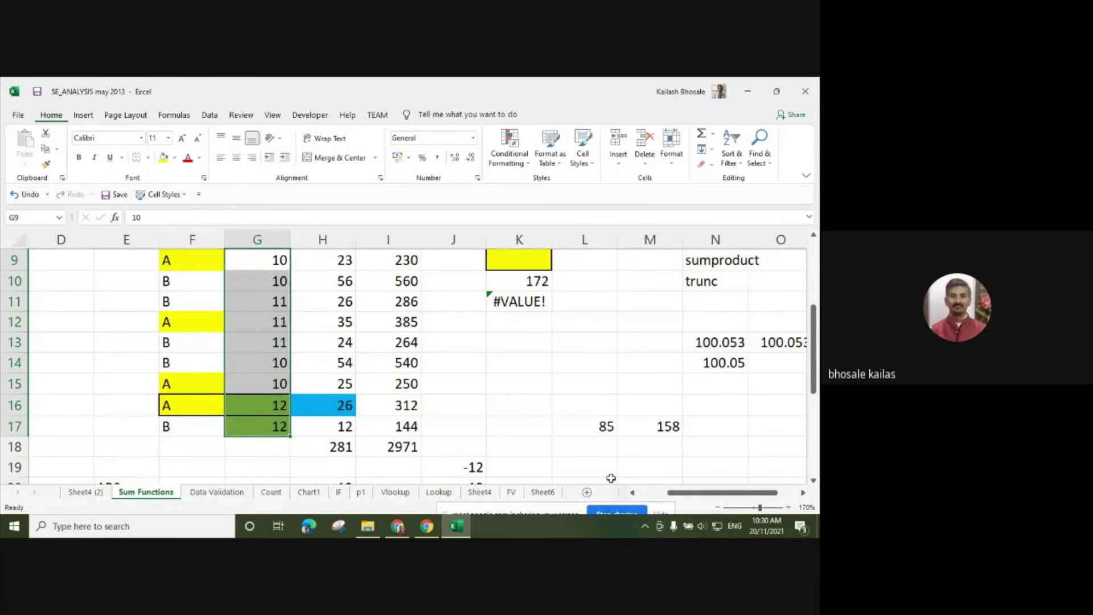
pyautogui.click(552, 511)
pyautogui.moveTo(551, 510); pyautogui.dragTo(607, 536)
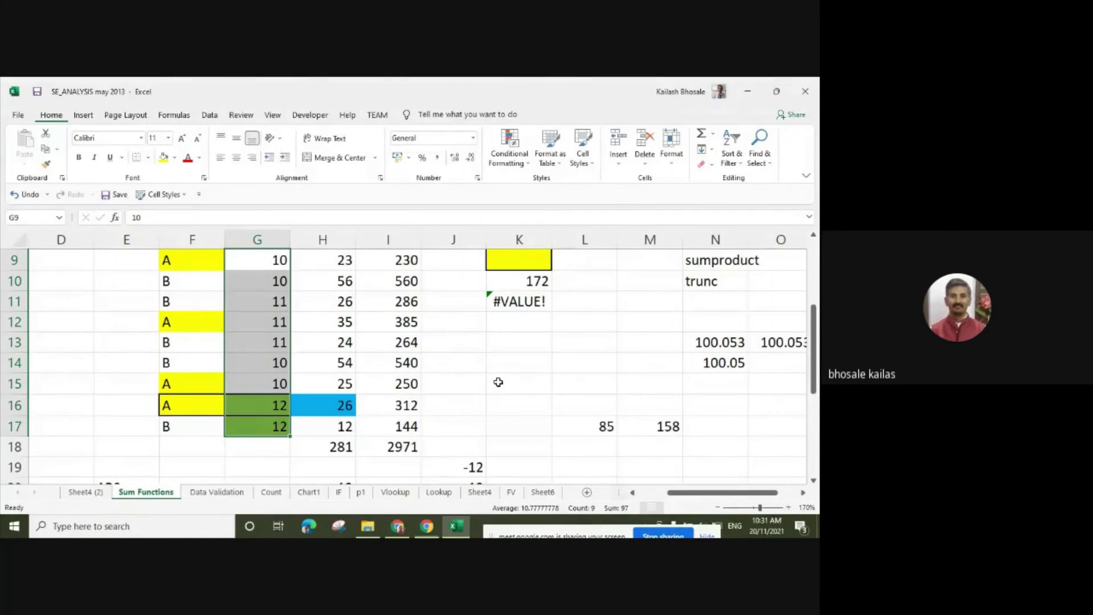
# Enter the formula =POWER(J22,3) in H22 to raise J22 to the third power.
pyautogui.scroll(-3, 445, 399)
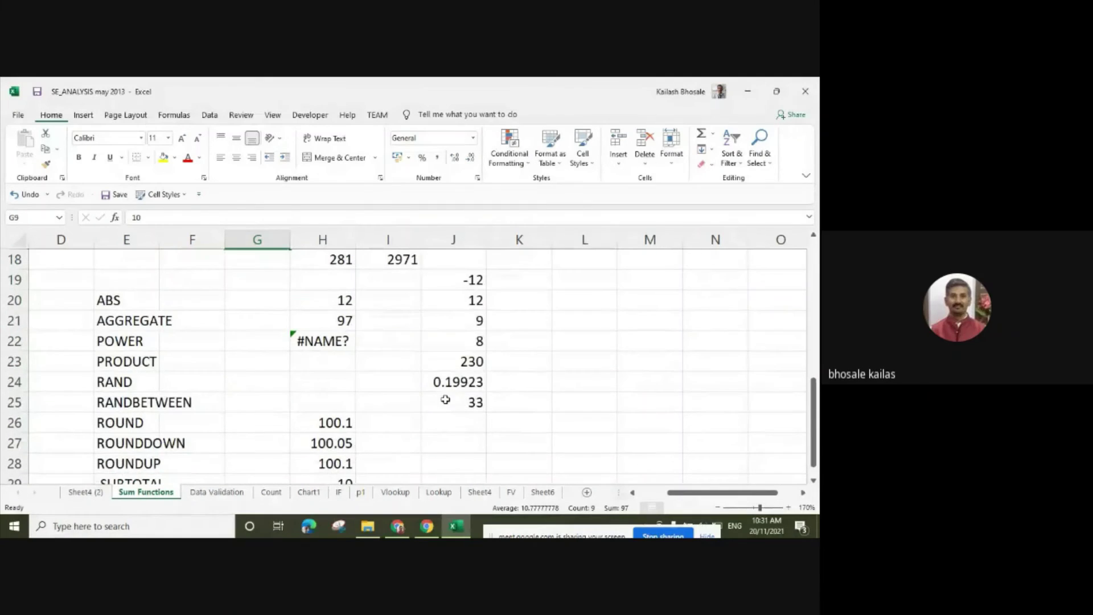
pyautogui.click(350, 382)
pyautogui.click(299, 341)
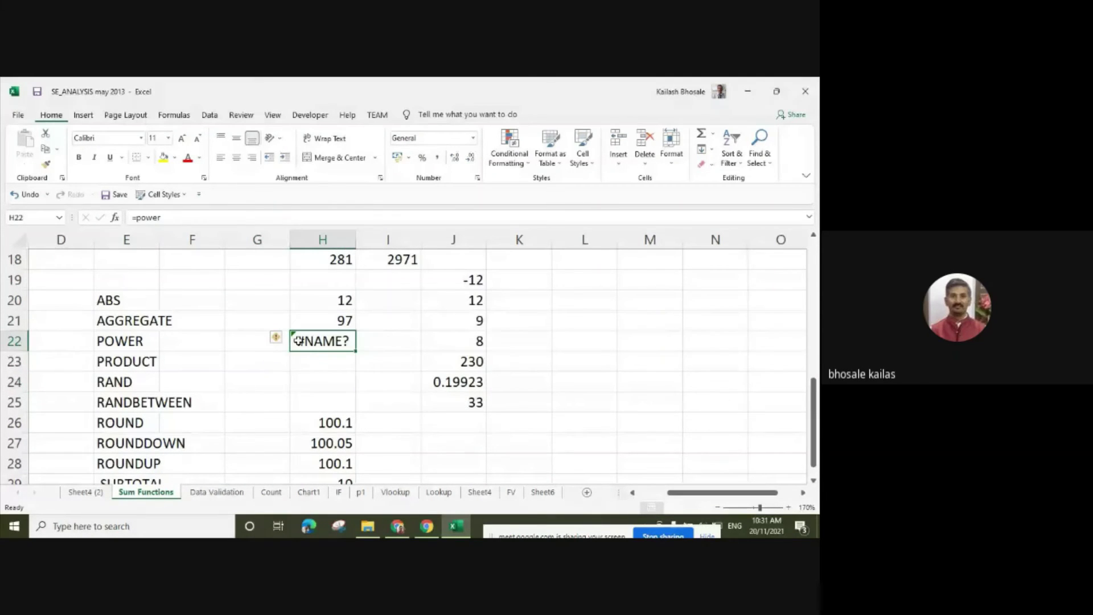
pyautogui.write('=power')
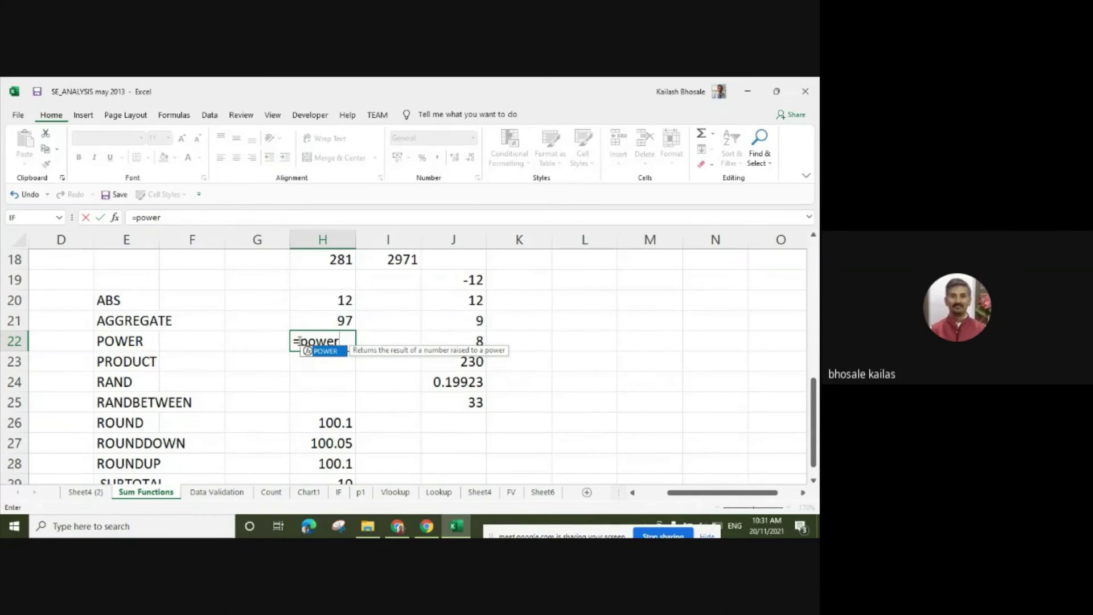
pyautogui.write('(')
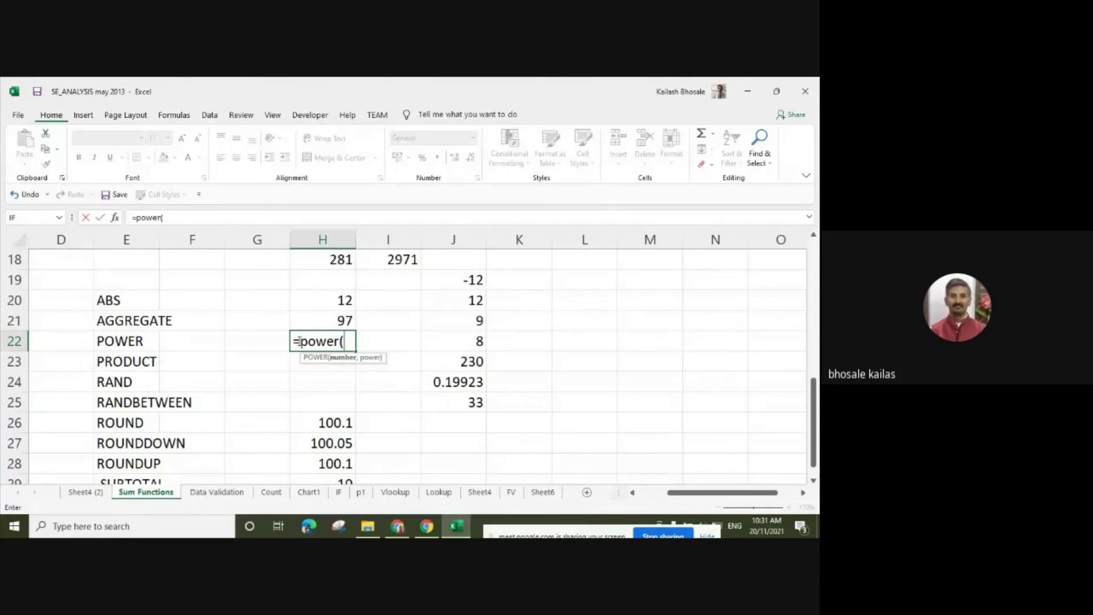
pyautogui.click(470, 345)
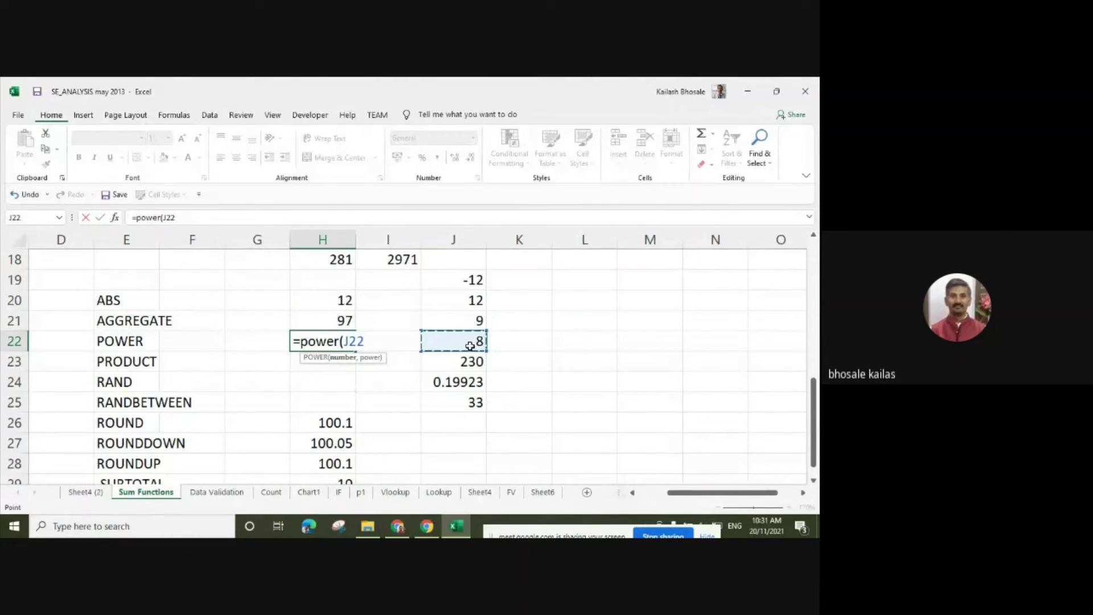
pyautogui.write(',3)')
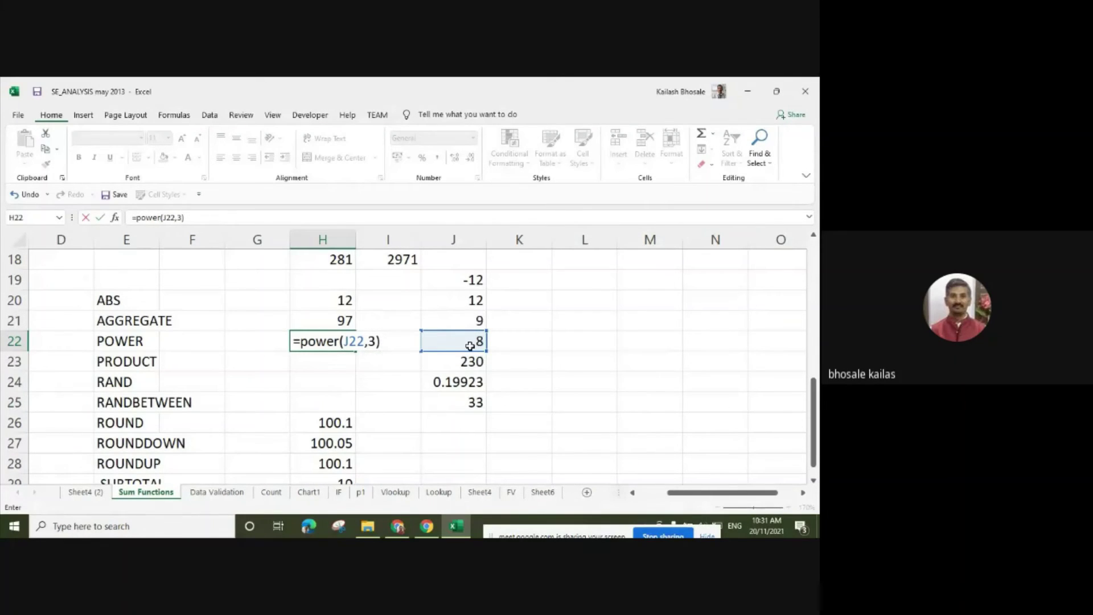
pyautogui.press('Return')
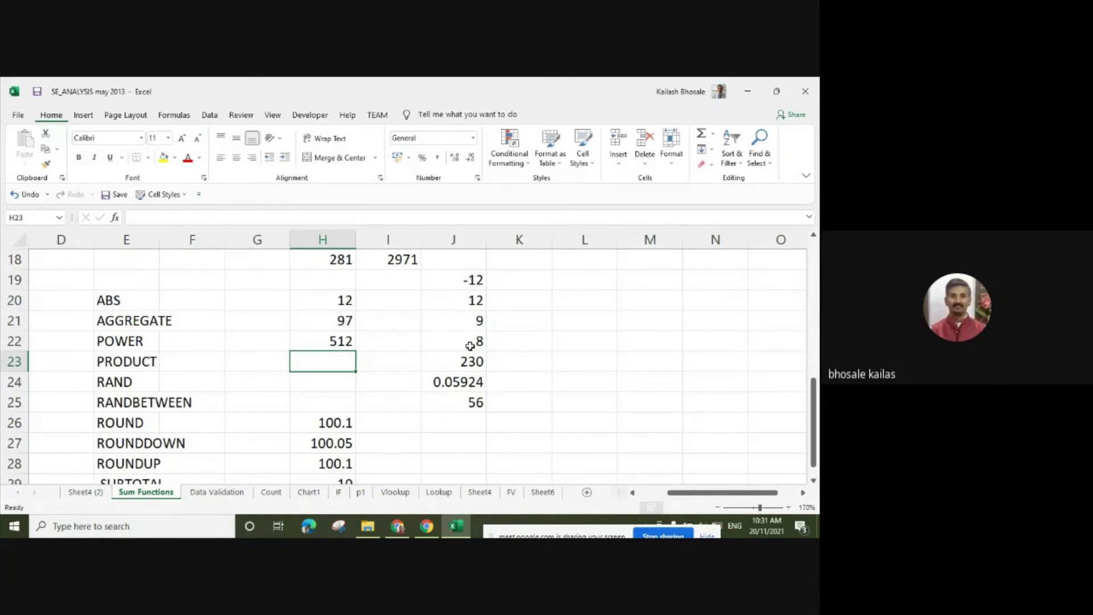
# Replace the arguments of the POWER formula in H22 so it squares J22 with =POWER(J22,2).
pyautogui.click(327, 340)
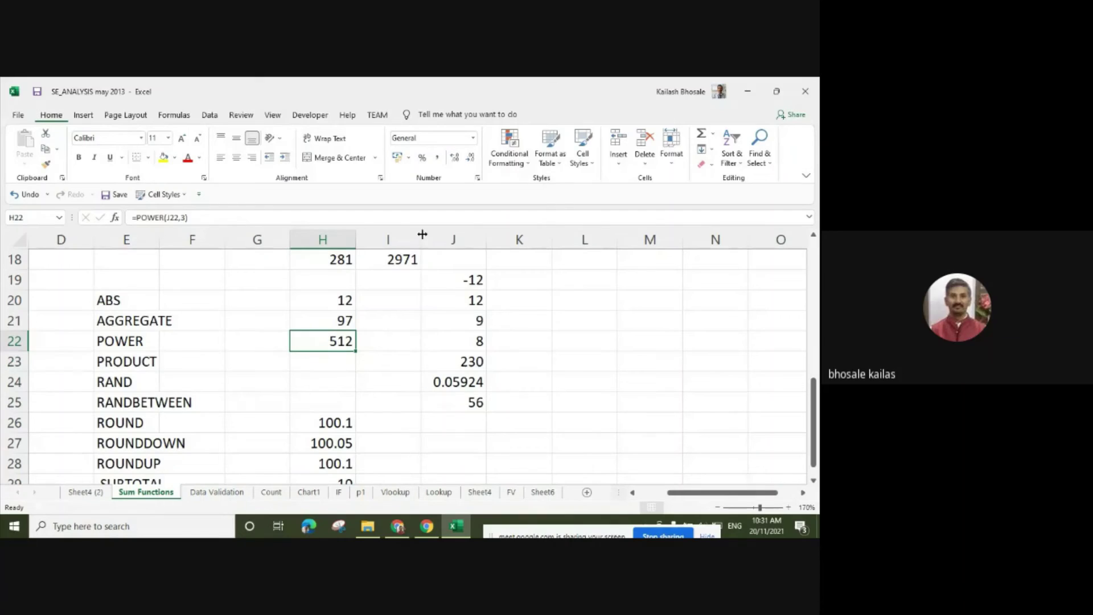
pyautogui.click(208, 218)
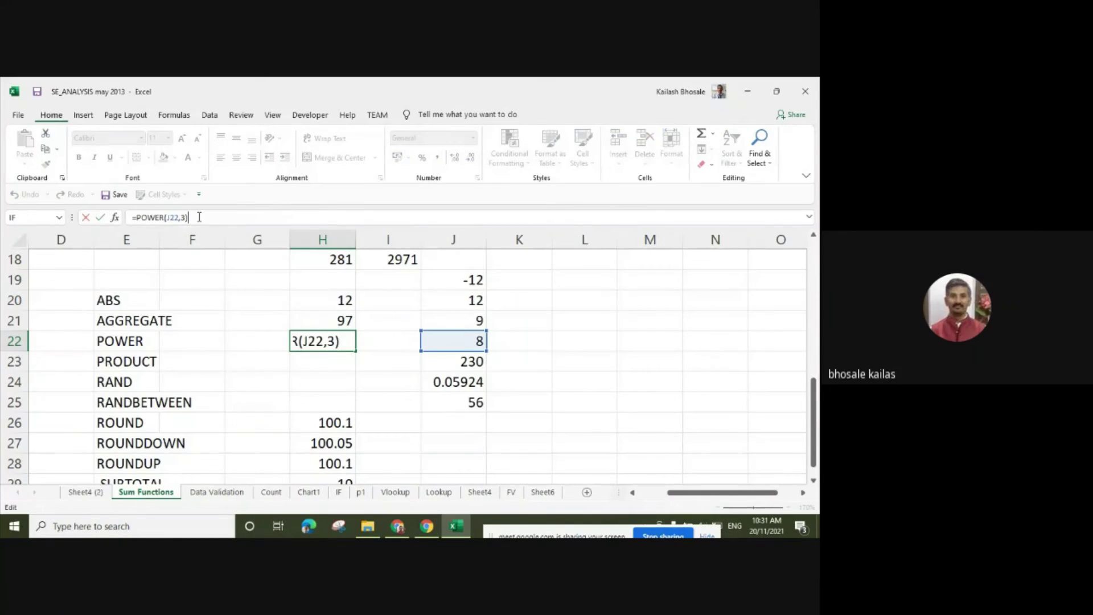
pyautogui.press('BackSpace')
pyautogui.press('BackSpace')
pyautogui.press('BackSpace')
pyautogui.press('BackSpace')
pyautogui.press('BackSpace')
pyautogui.press('BackSpace')
pyautogui.press('BackSpace')
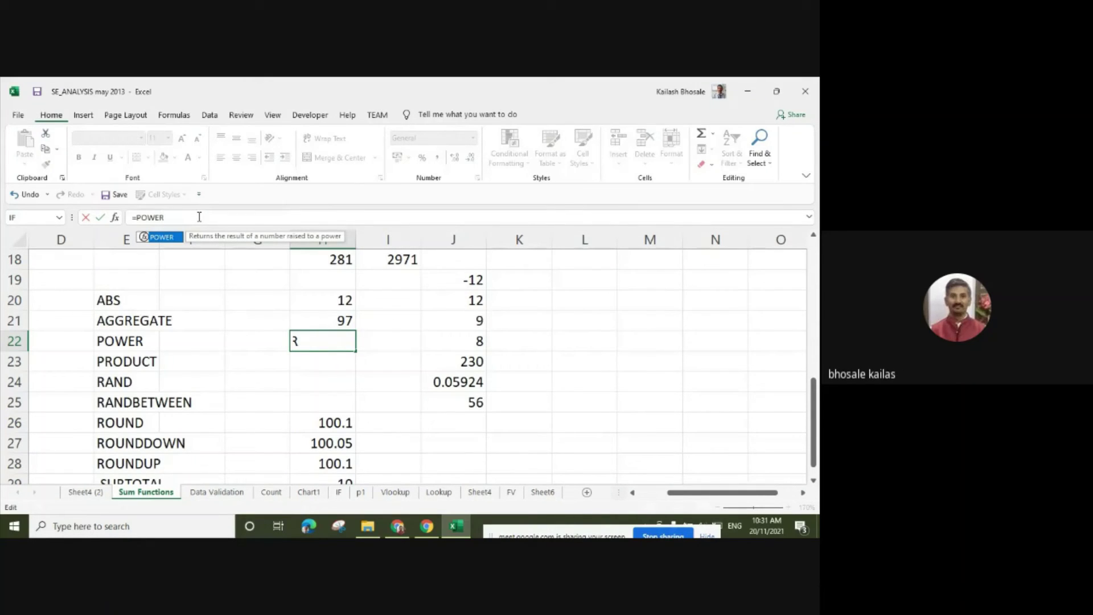
pyautogui.write('(')
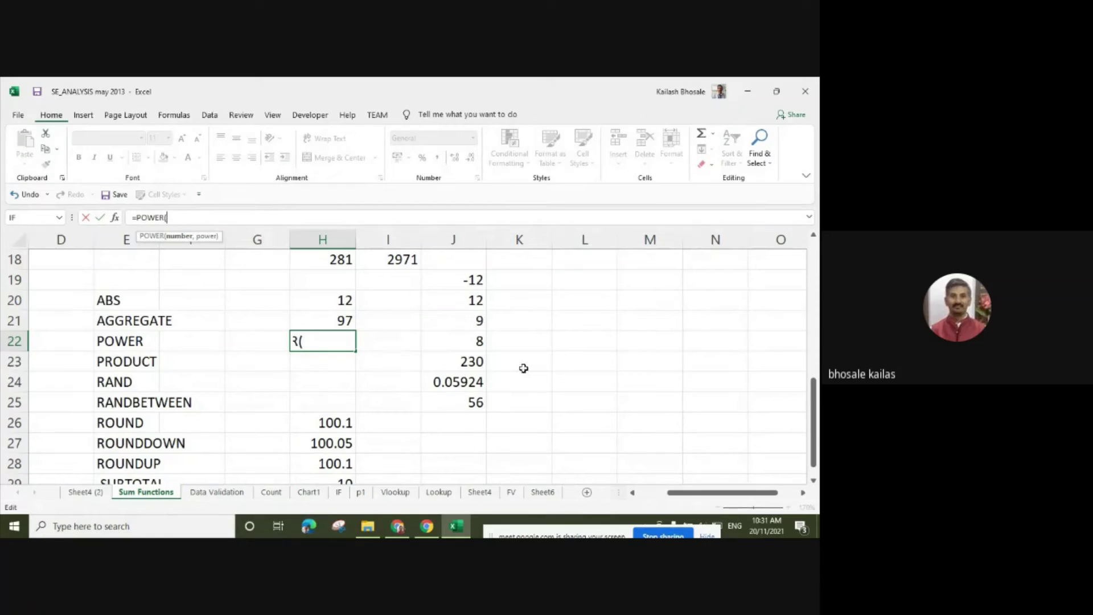
pyautogui.click(454, 340)
pyautogui.write(',2')
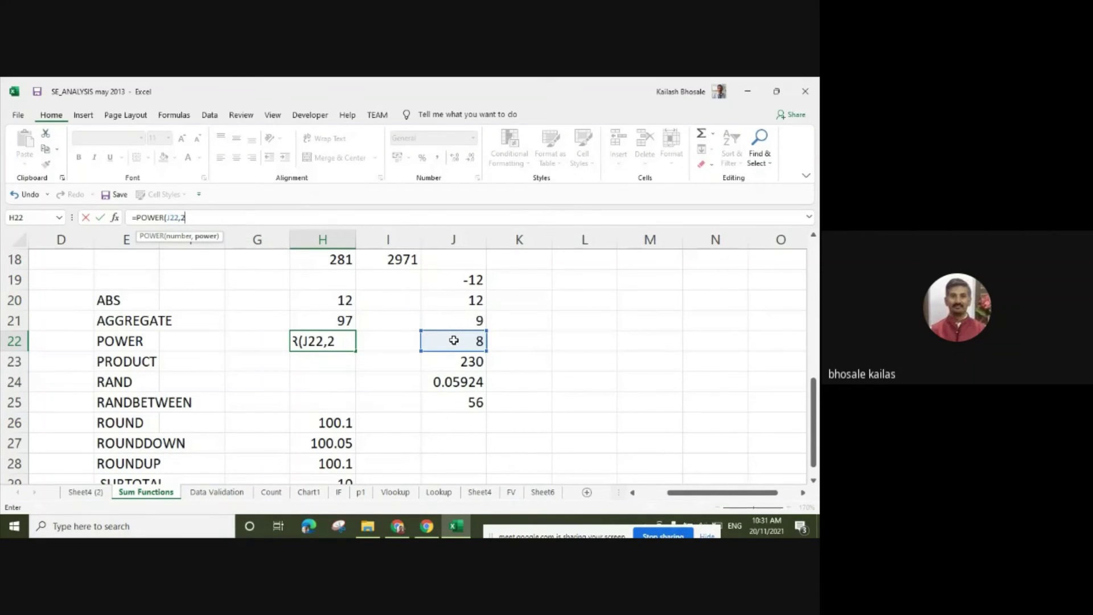
pyautogui.write(')')
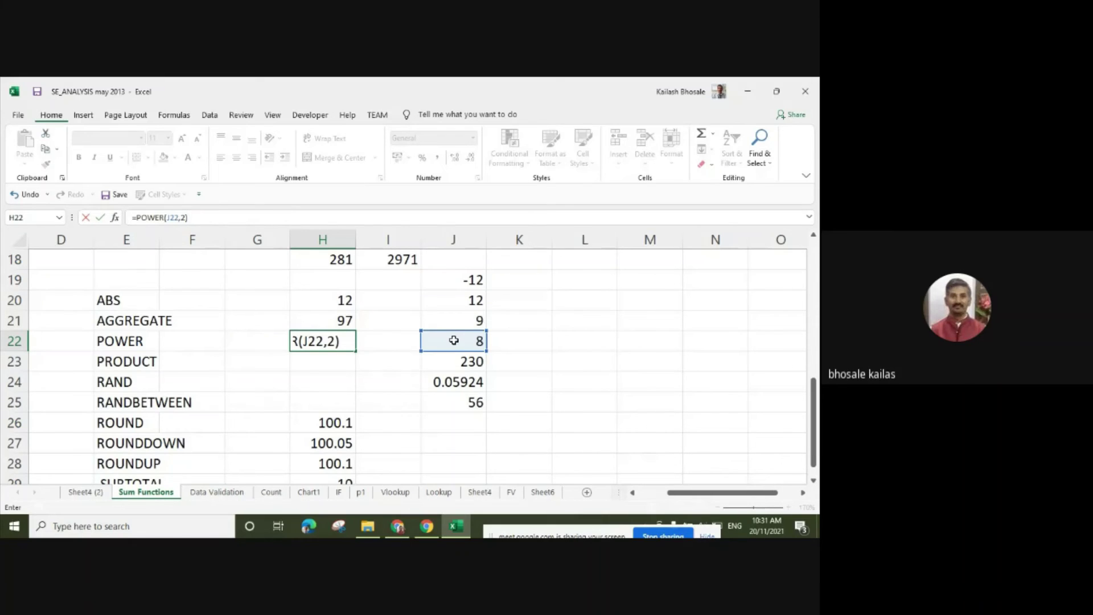
pyautogui.press('Return')
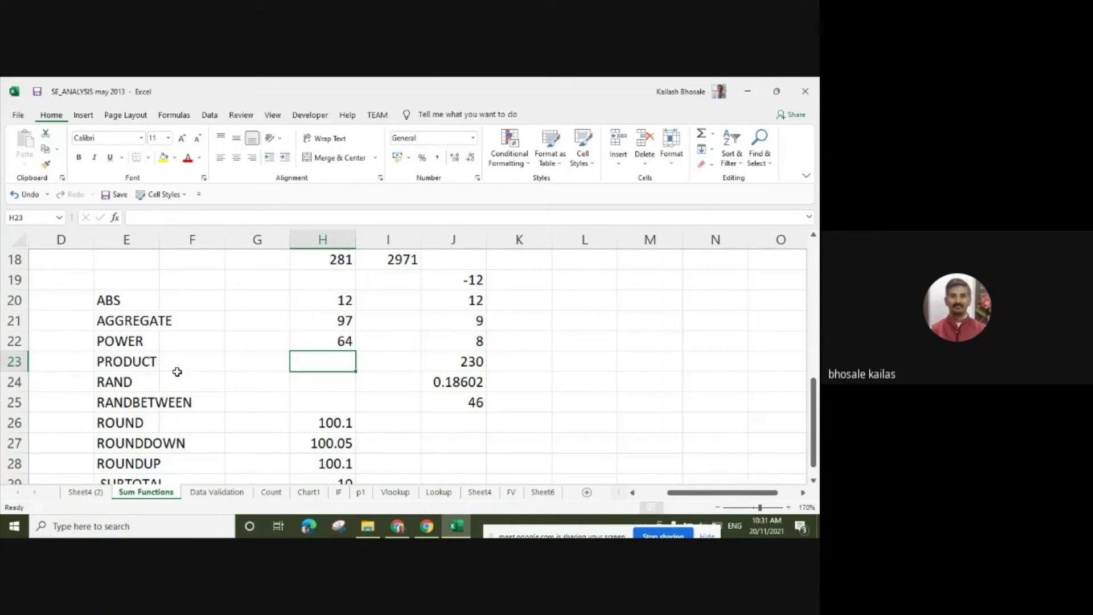
# Enter =PRODUCT(J22,J21,J20) in H23 to multiply the three column J values.
pyautogui.write('=pro')
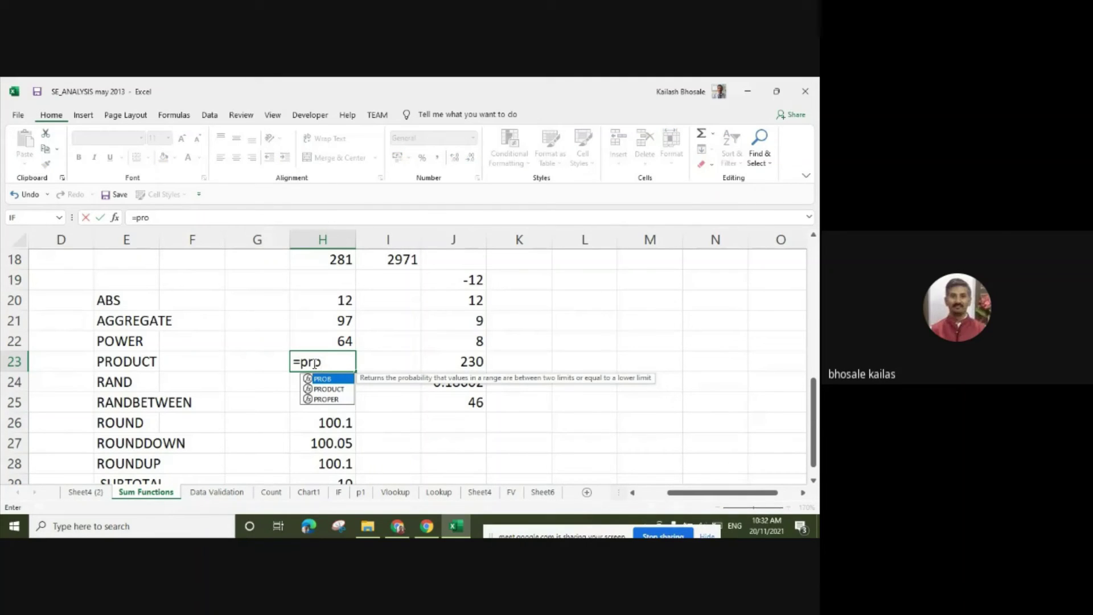
pyautogui.doubleClick(328, 388)
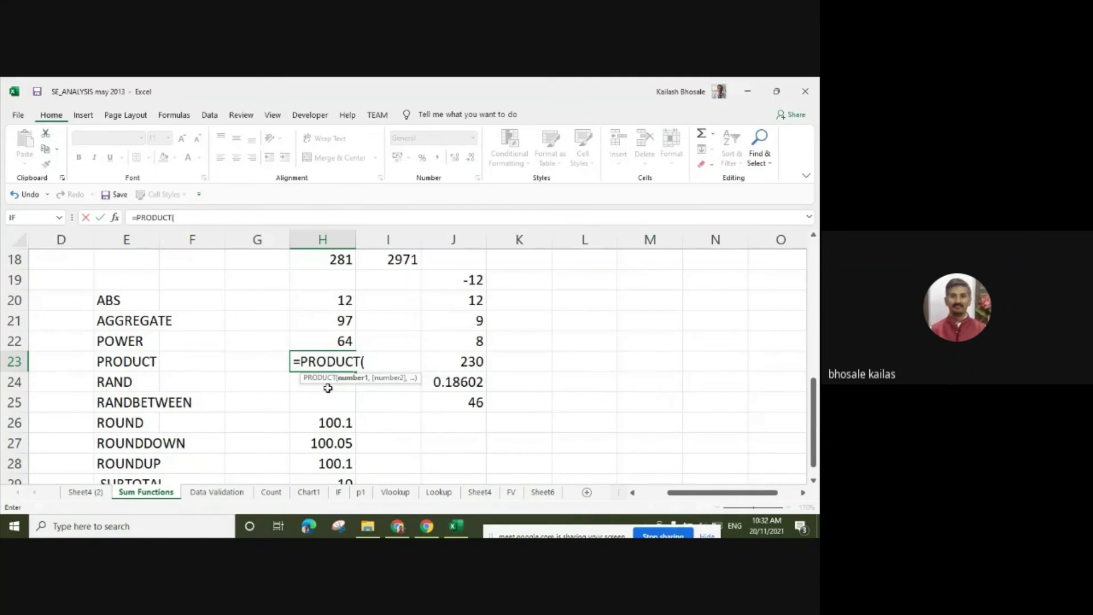
pyautogui.click(468, 339)
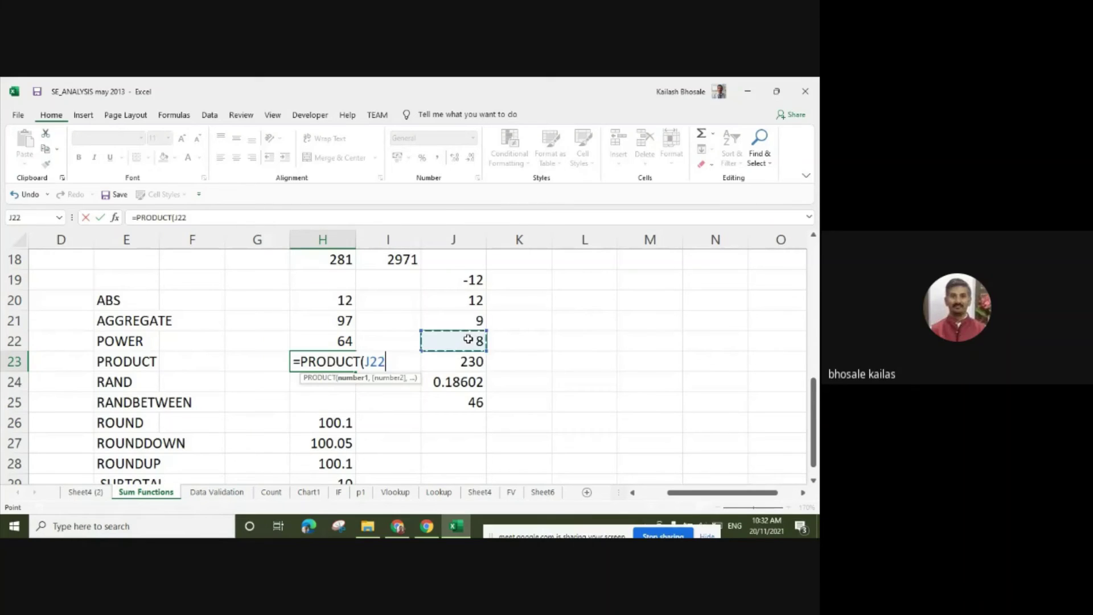
pyautogui.write(',')
pyautogui.click(466, 320)
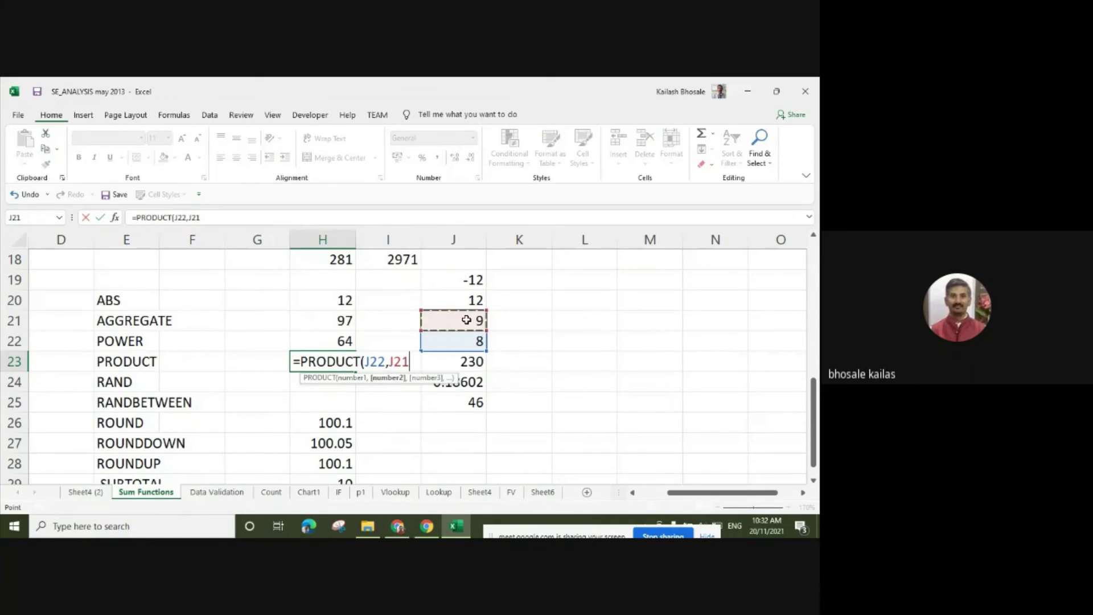
pyautogui.write(',')
pyautogui.click(466, 301)
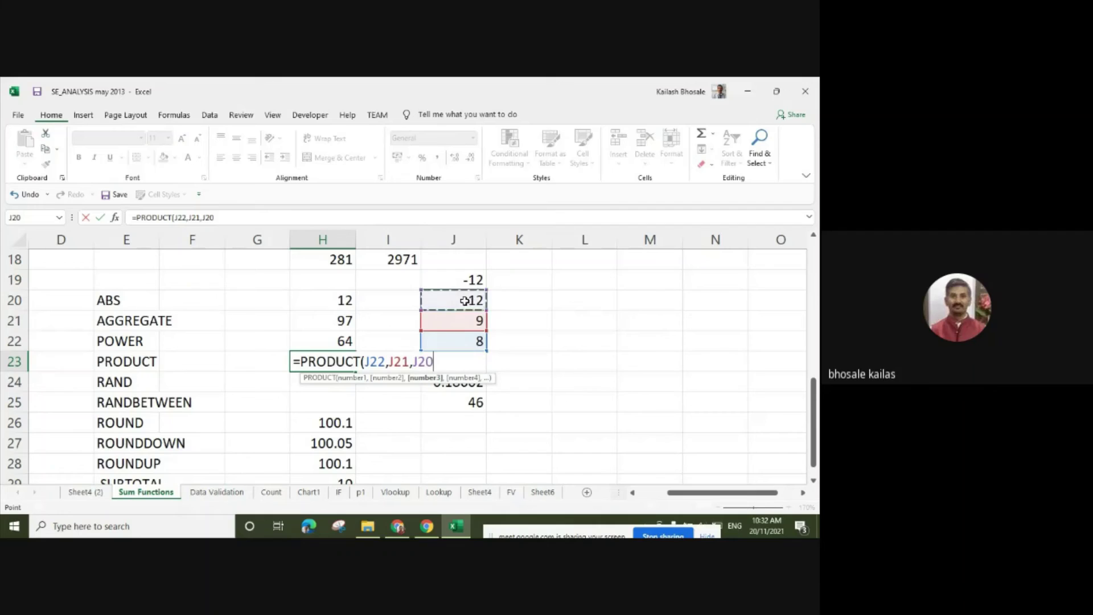
pyautogui.write(')')
pyautogui.press('Return')
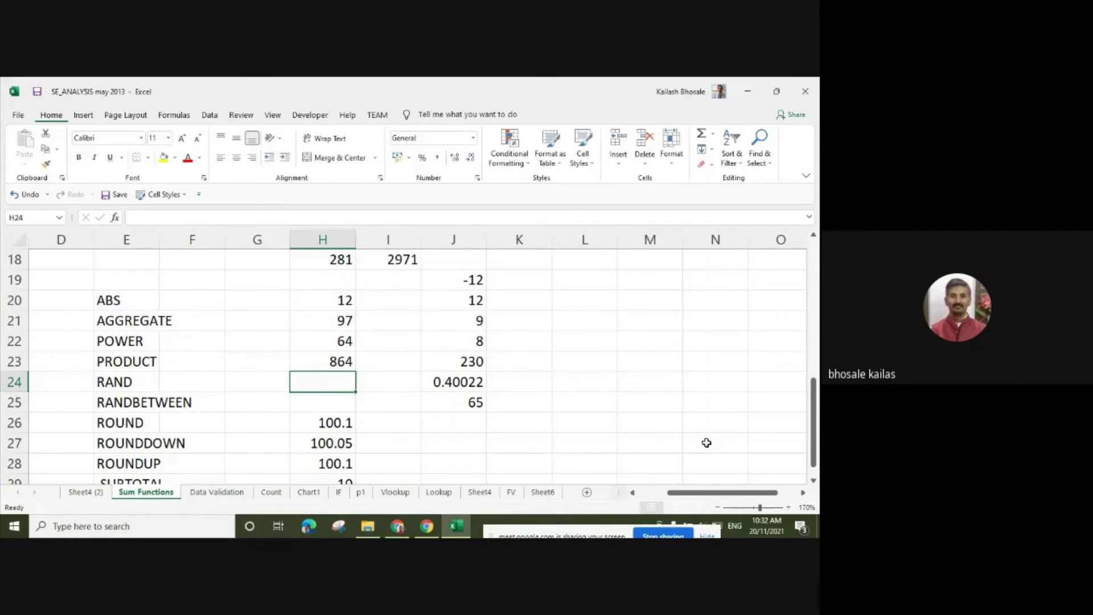
# Review the existing RAND formula in J24 and clear the cell.
pyautogui.click(686, 387)
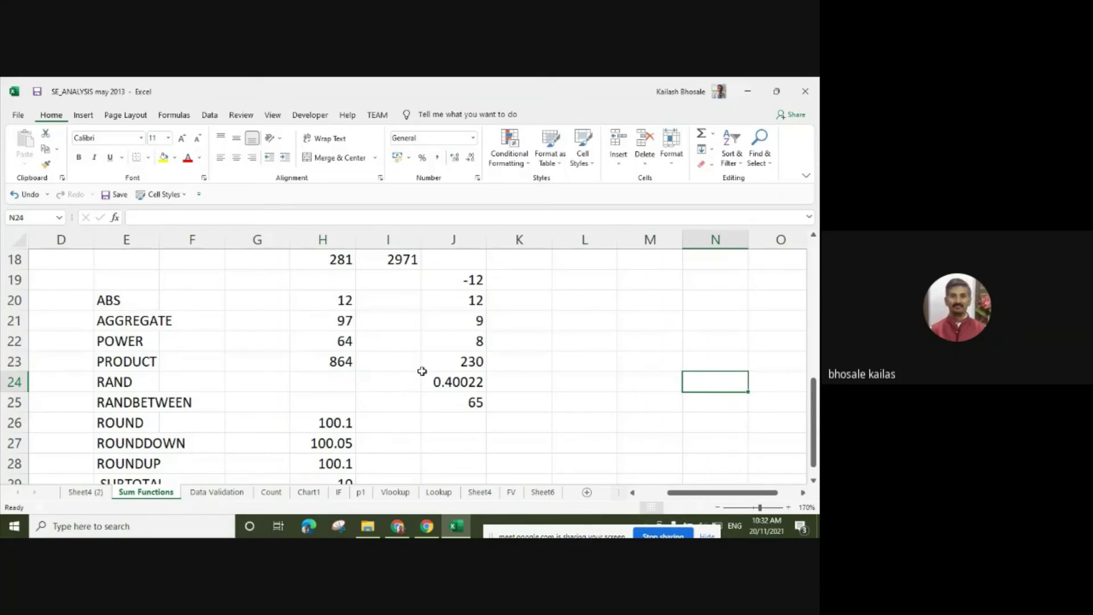
pyautogui.click(450, 377)
pyautogui.click(547, 388)
pyautogui.click(444, 385)
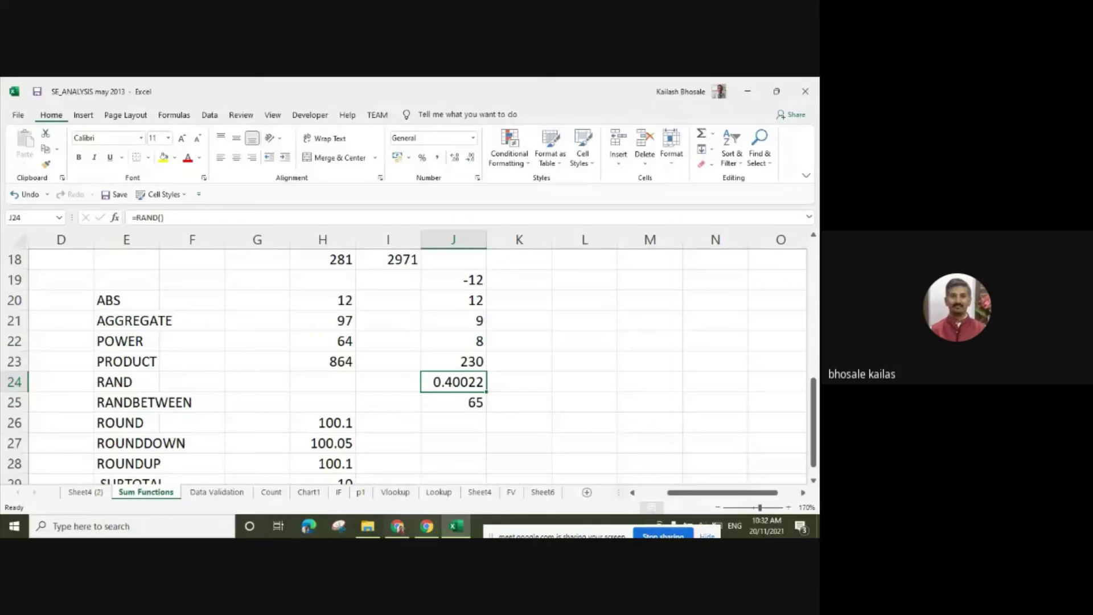
pyautogui.click(599, 412)
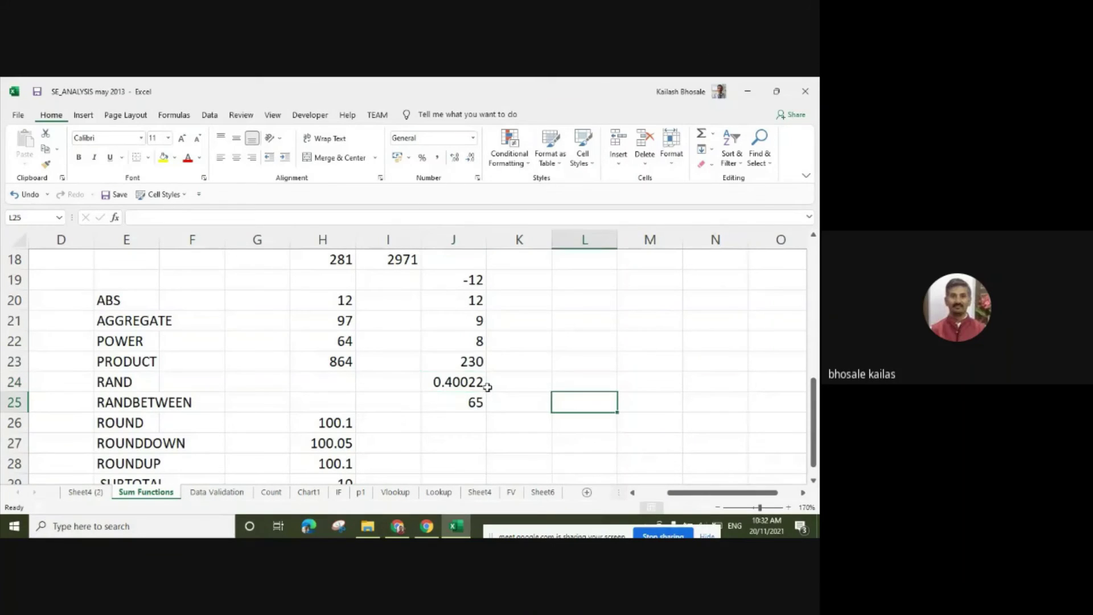
pyautogui.click(446, 379)
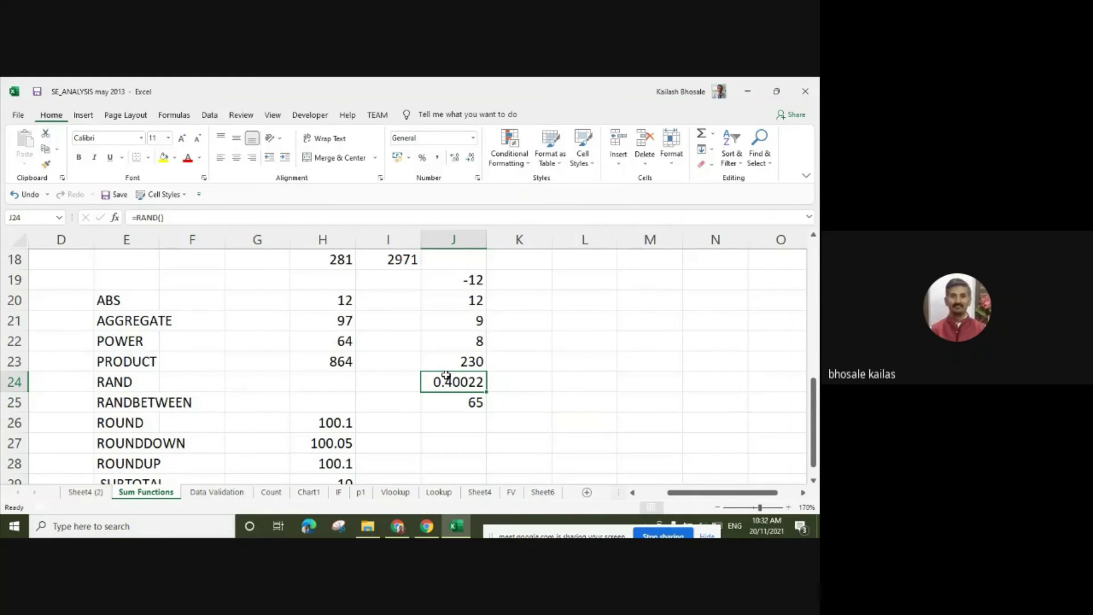
pyautogui.press('Delete')
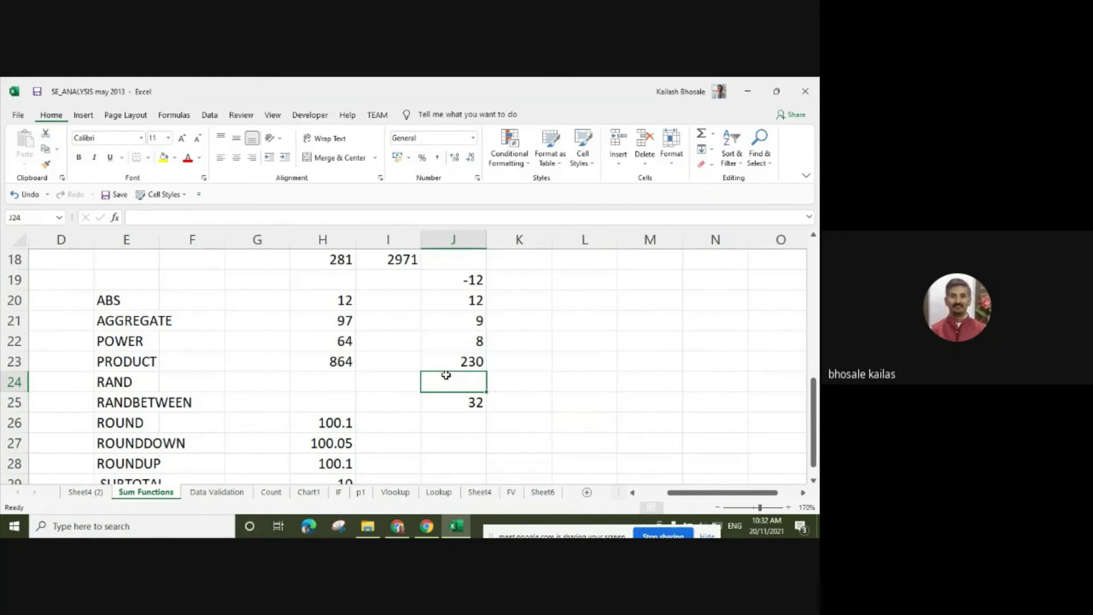
# Enter the formula =RAND() in J24, retyping its empty parentheses before completing it.
pyautogui.write('=rand')
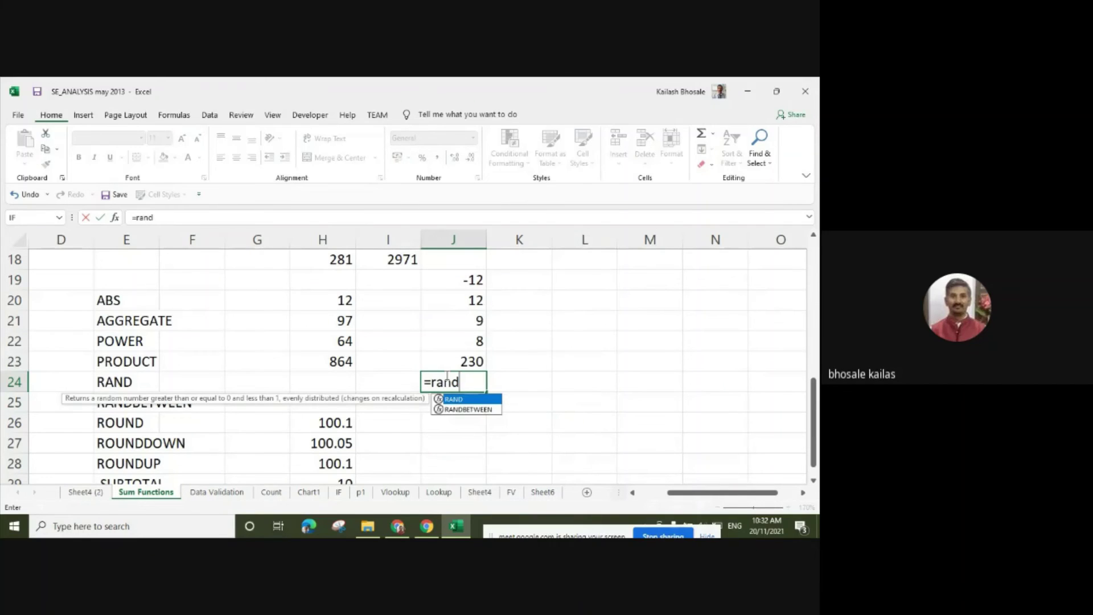
pyautogui.write('()')
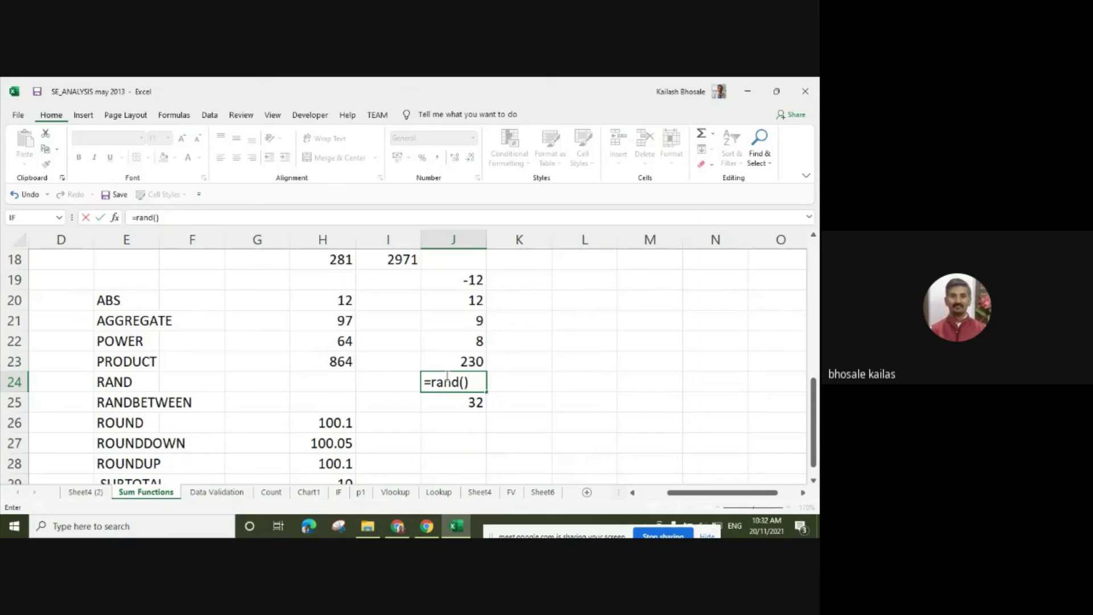
pyautogui.click(177, 220)
pyautogui.press('BackSpace')
pyautogui.press('BackSpace')
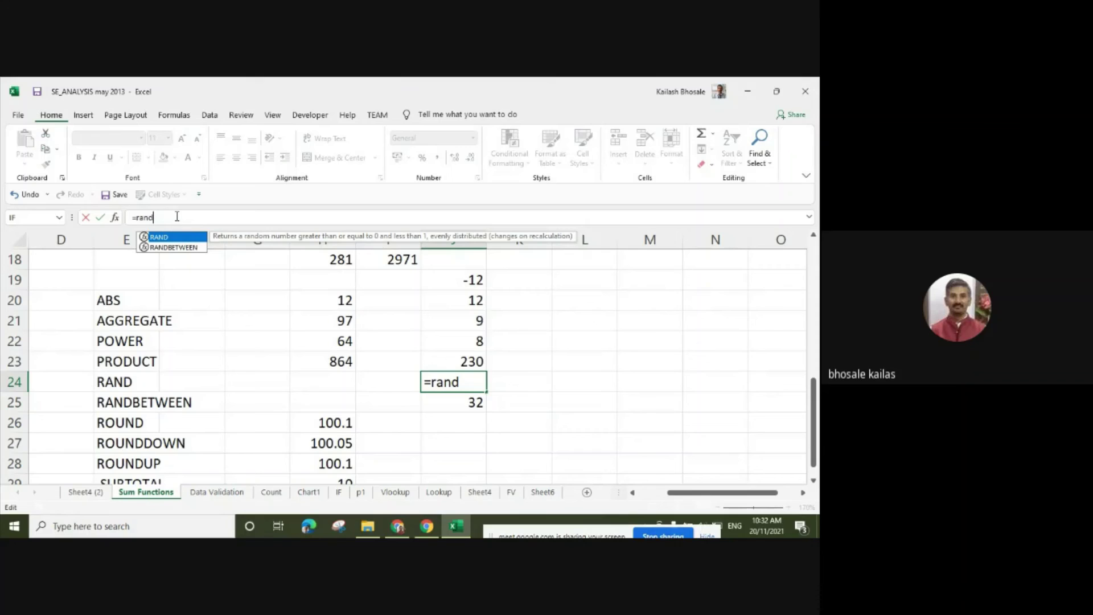
pyautogui.write('()')
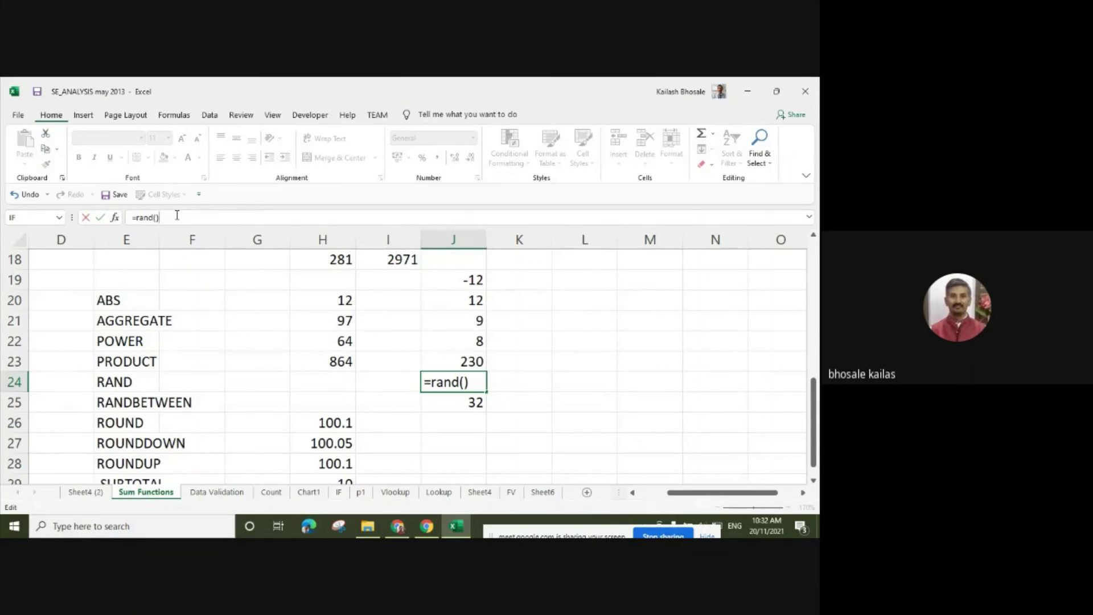
pyautogui.press('Return')
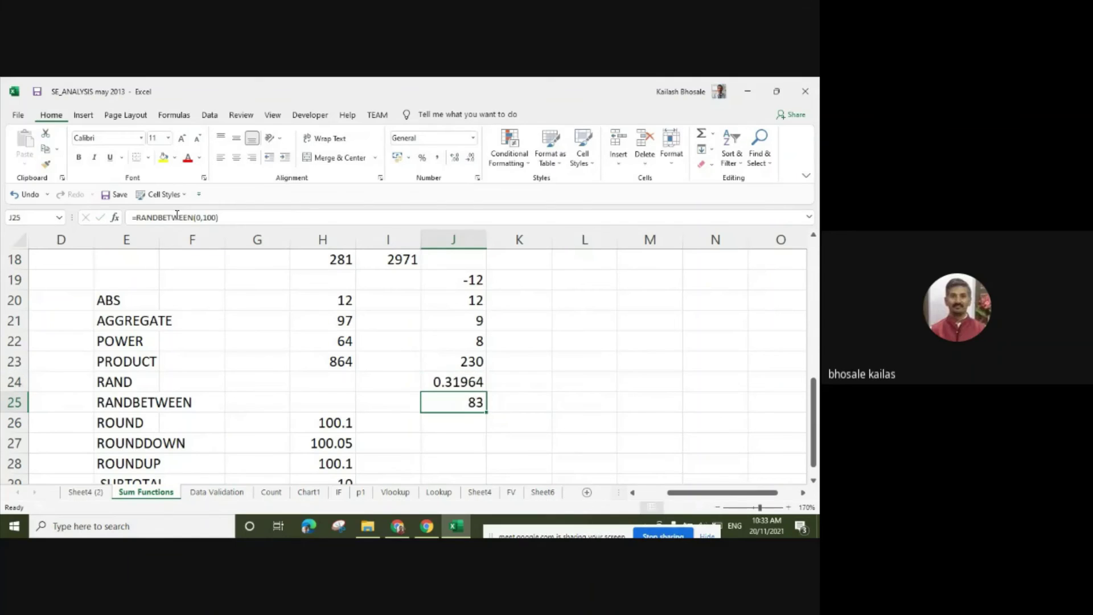
# Recalculate the sheet repeatedly to demonstrate how RAND in J24 generates new random numbers.
pyautogui.click(548, 385)
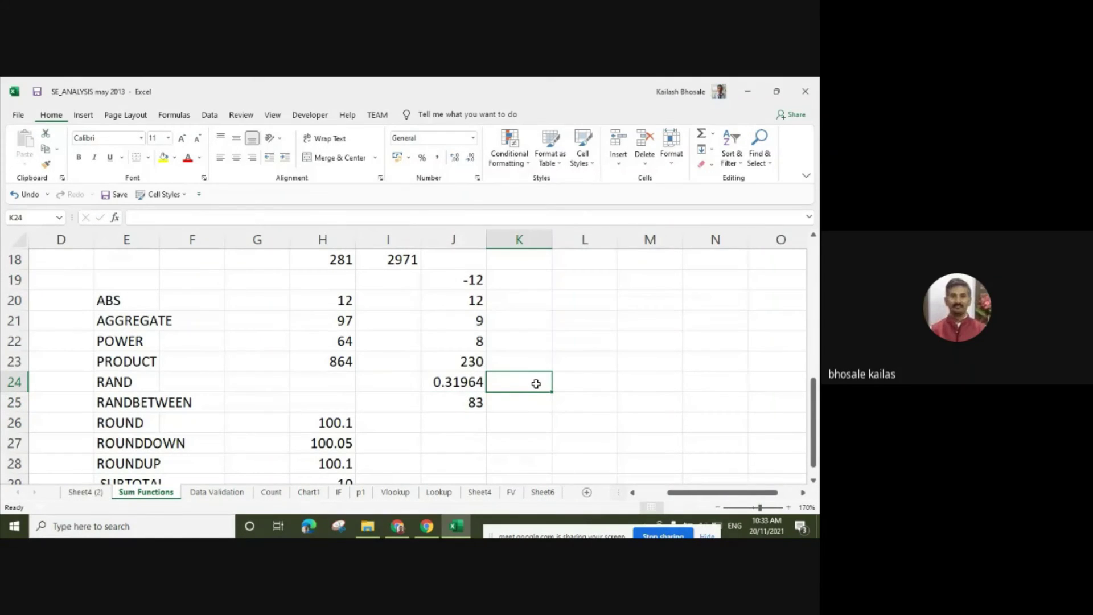
pyautogui.press('F9')
pyautogui.press('F9')
pyautogui.press('F9')
pyautogui.press('F9')
pyautogui.click(790, 508)
pyautogui.click(789, 508)
pyautogui.click(790, 508)
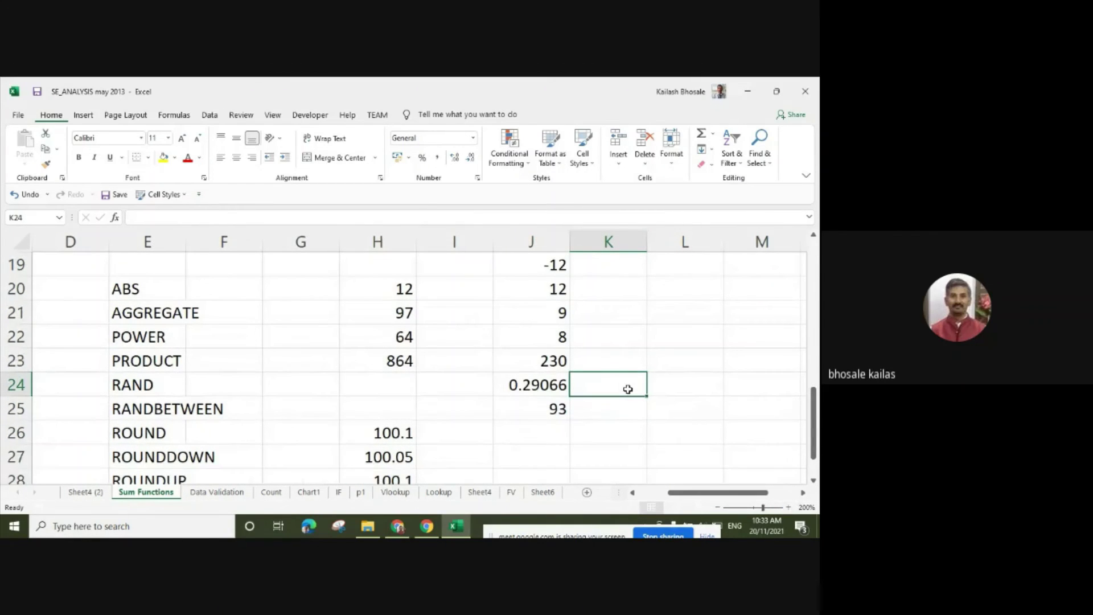
pyautogui.press('F9')
pyautogui.press('F9')
pyautogui.press('F9')
pyautogui.press('F9')
pyautogui.press('F9')
pyautogui.press('F9')
pyautogui.press('F9')
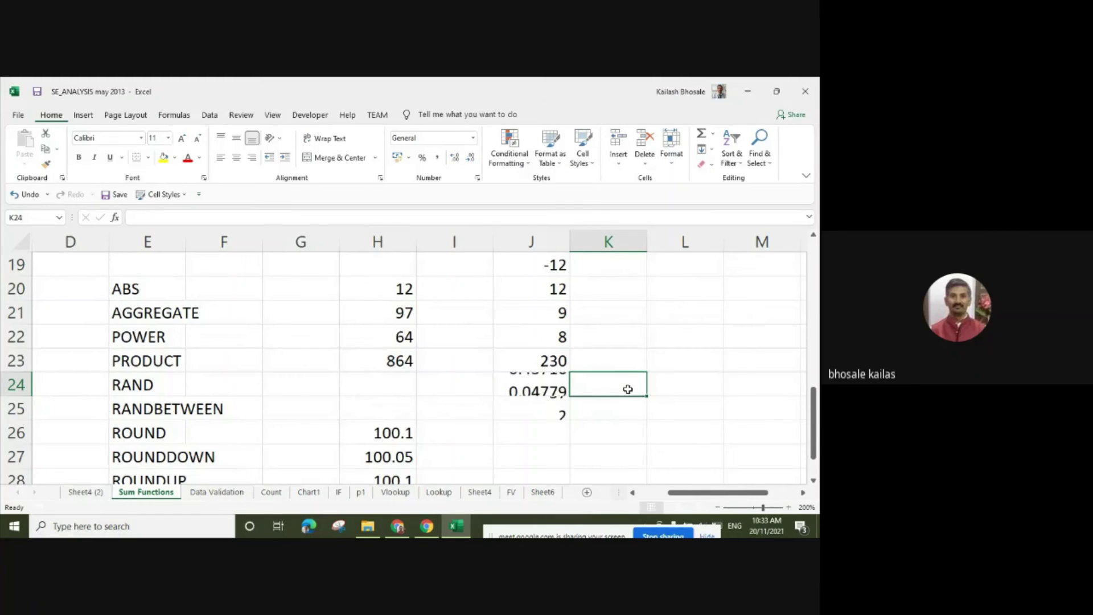
pyautogui.press('F9')
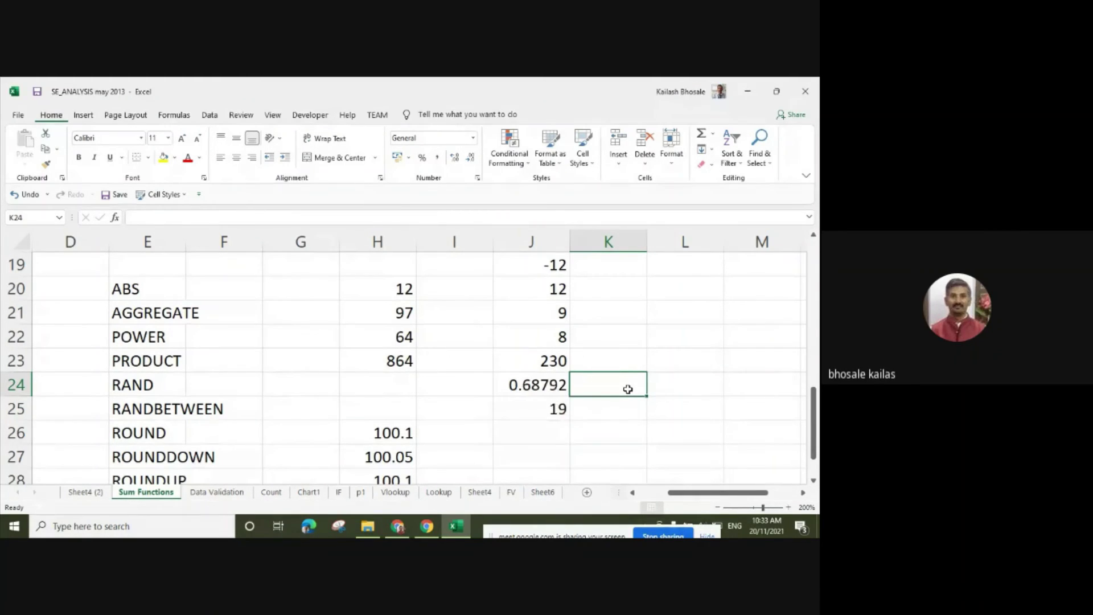
# Replace the limits of the random-integer formula in J25 so that it reads =RANDBETWEEN(20,53).
pyautogui.click(582, 434)
pyautogui.click(581, 459)
pyautogui.click(149, 409)
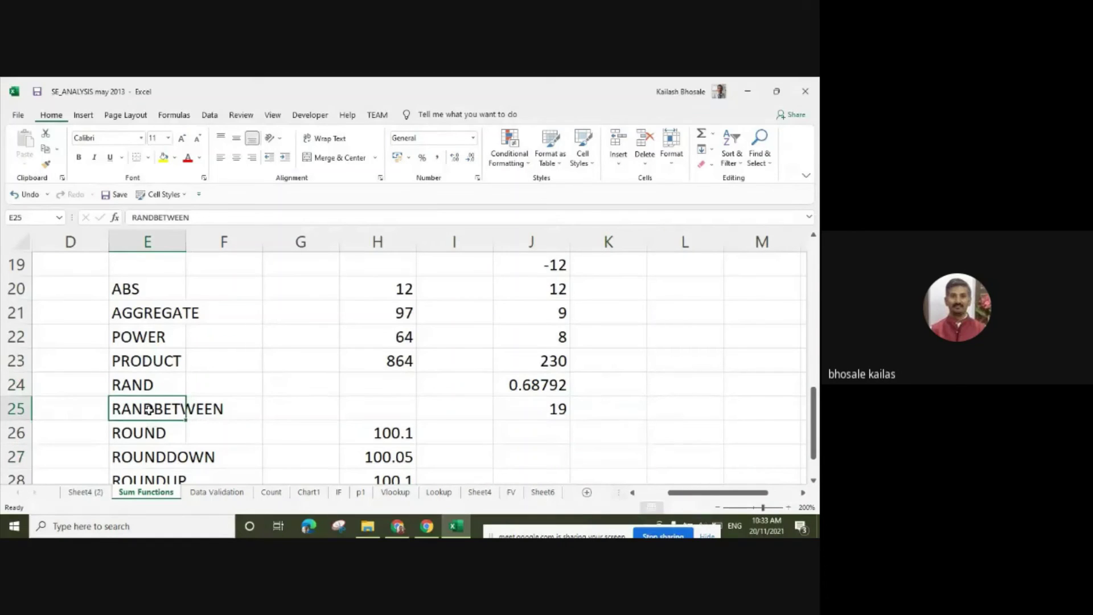
pyautogui.click(533, 400)
pyautogui.click(261, 223)
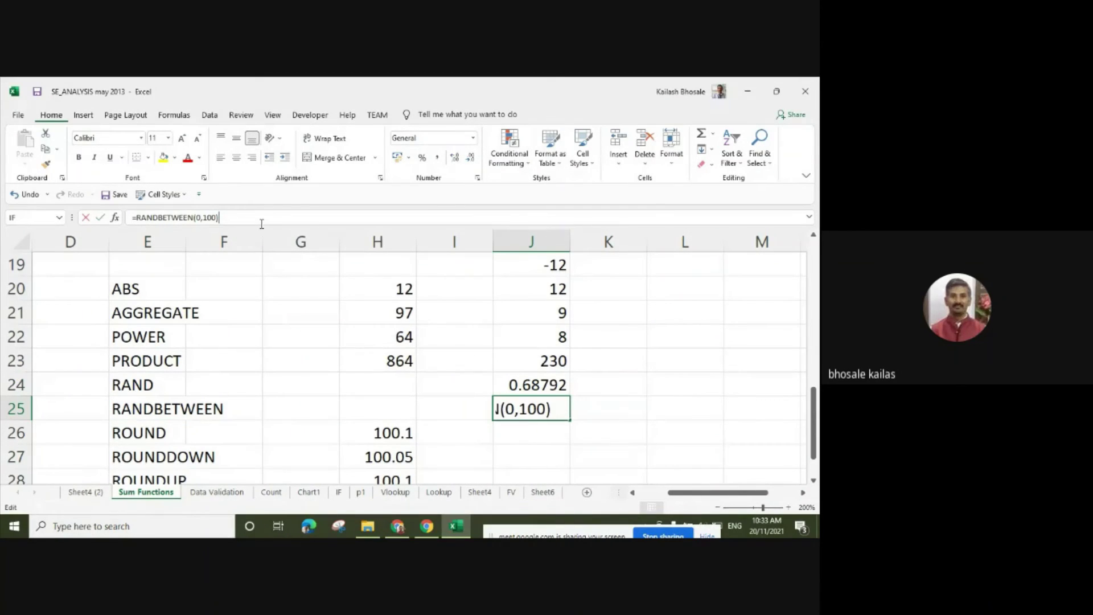
pyautogui.press('BackSpace')
pyautogui.press('BackSpace')
pyautogui.press('BackSpace')
pyautogui.press('BackSpace')
pyautogui.press('BackSpace')
pyautogui.press('BackSpace')
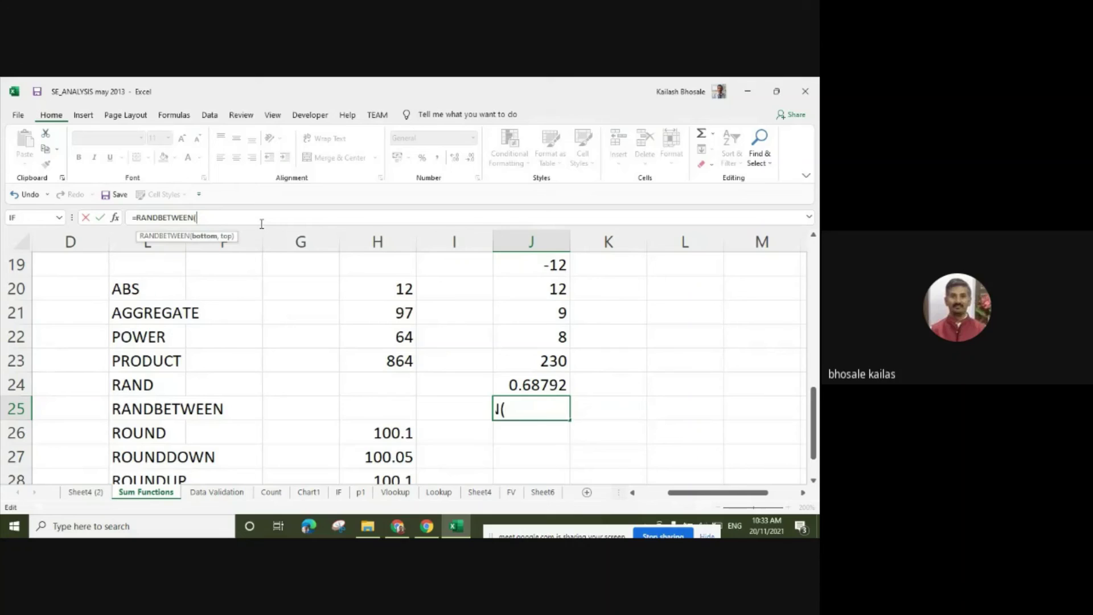
pyautogui.press('BackSpace')
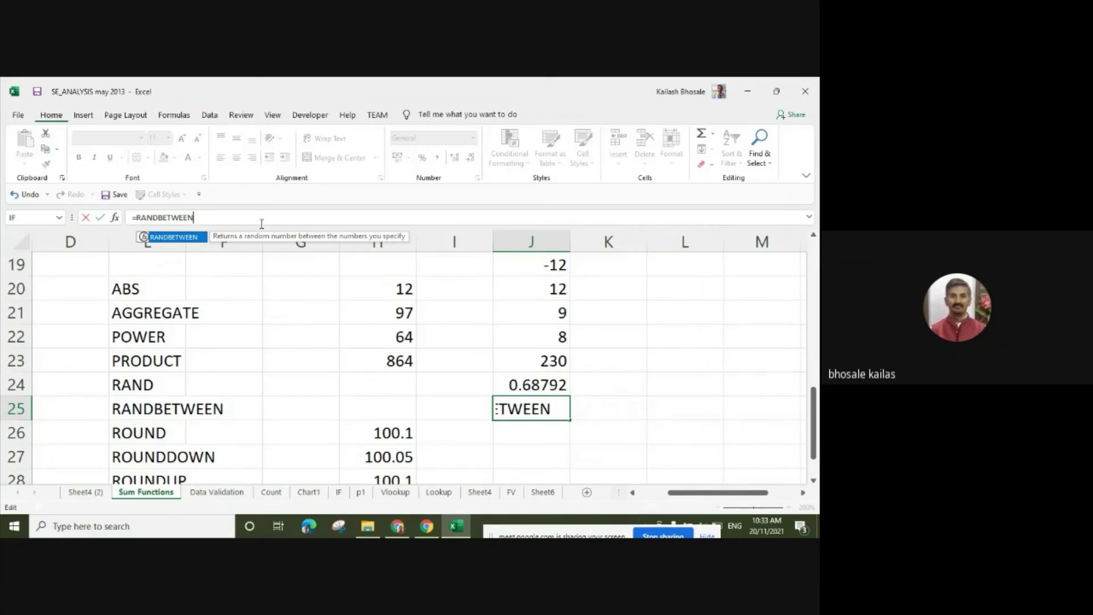
pyautogui.write('(')
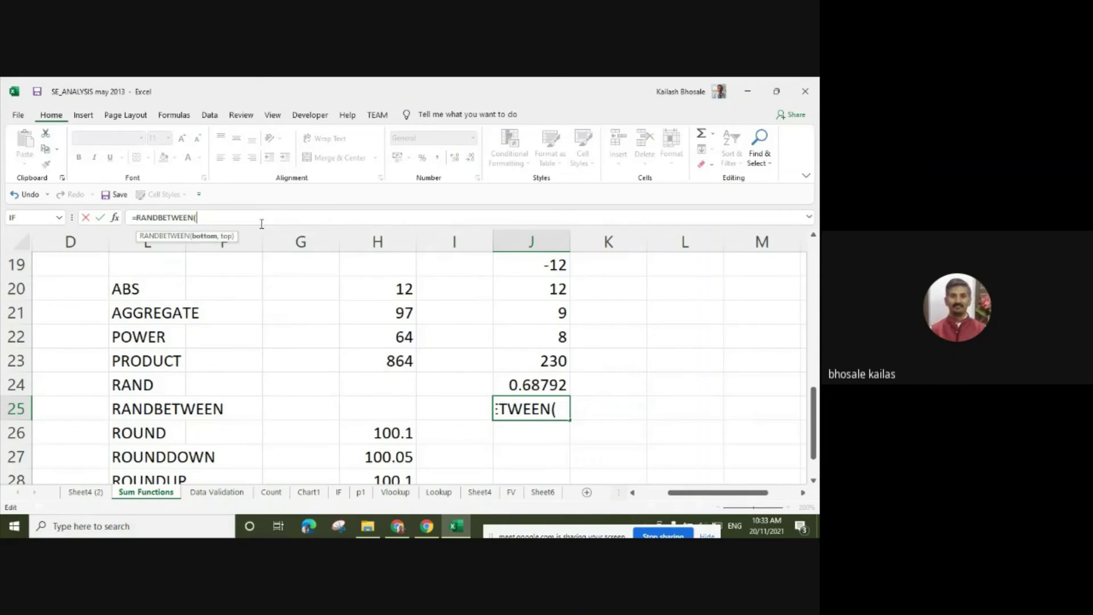
pyautogui.write('20,')
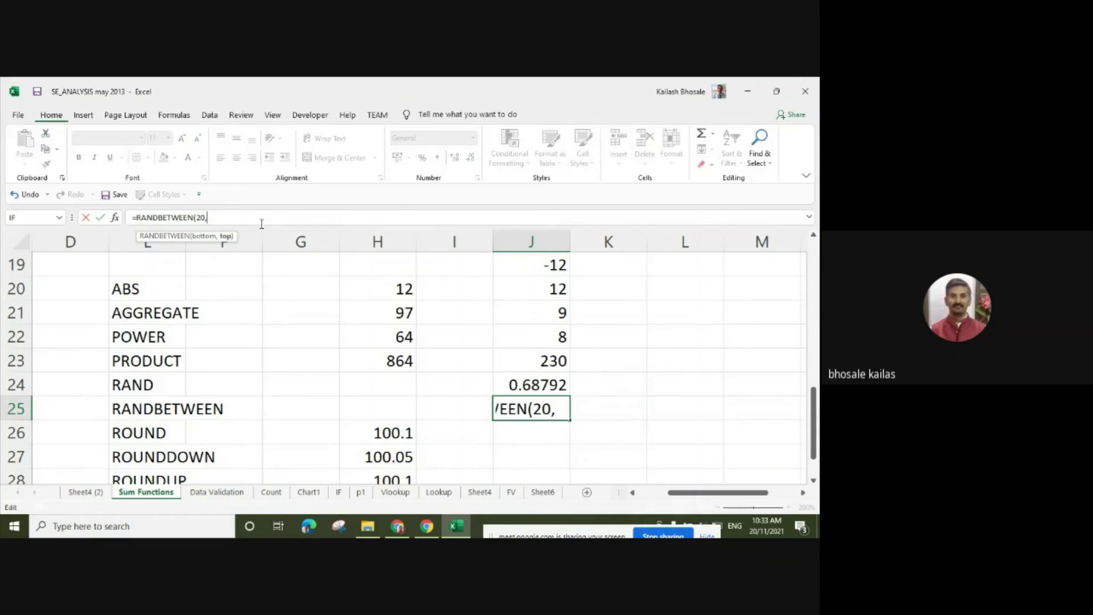
pyautogui.write('53)')
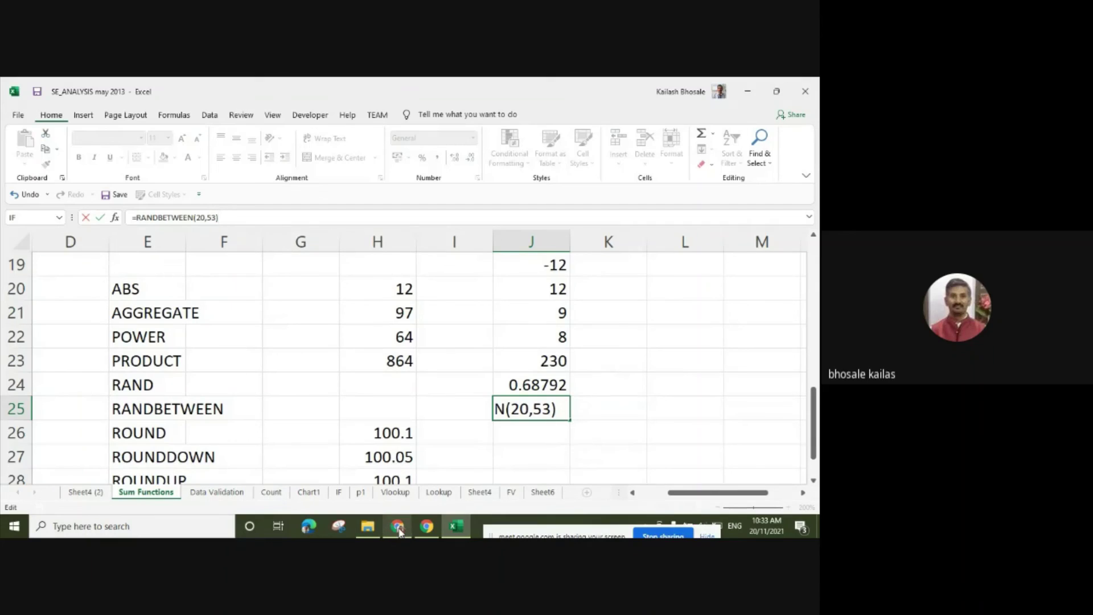
pyautogui.moveTo(399, 530)
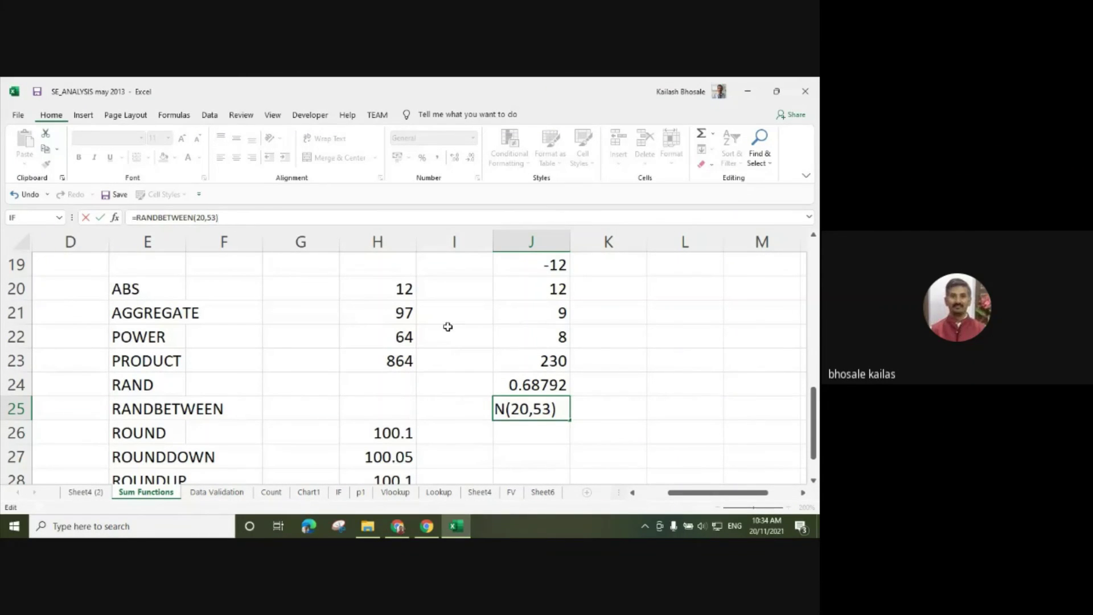
pyautogui.press('Return')
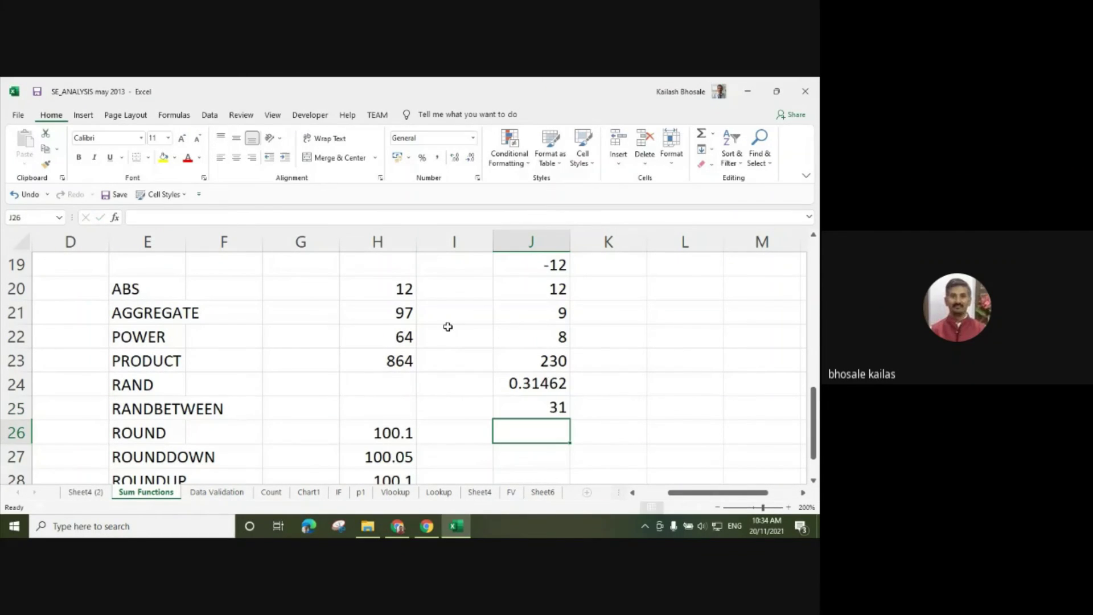
# Recalculate the sheet repeatedly to demonstrate how RANDBETWEEN in J25 draws new whole numbers within its limits.
pyautogui.click(618, 403)
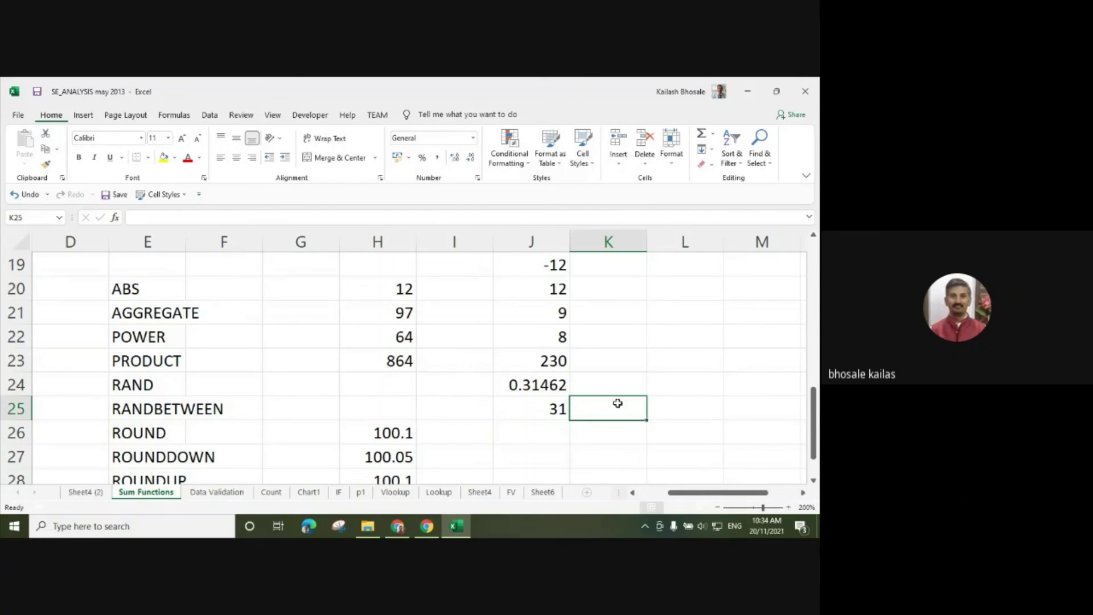
pyautogui.press('F9')
pyautogui.press('F9')
pyautogui.press('F9')
pyautogui.press('F9')
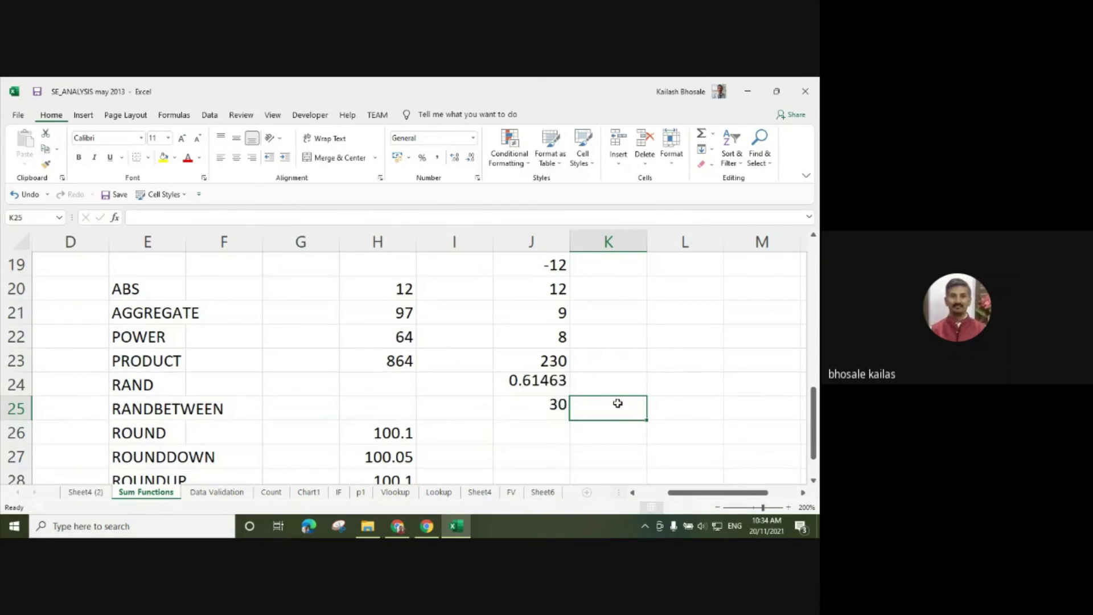
pyautogui.press('F9')
pyautogui.press('F9')
pyautogui.press('F9')
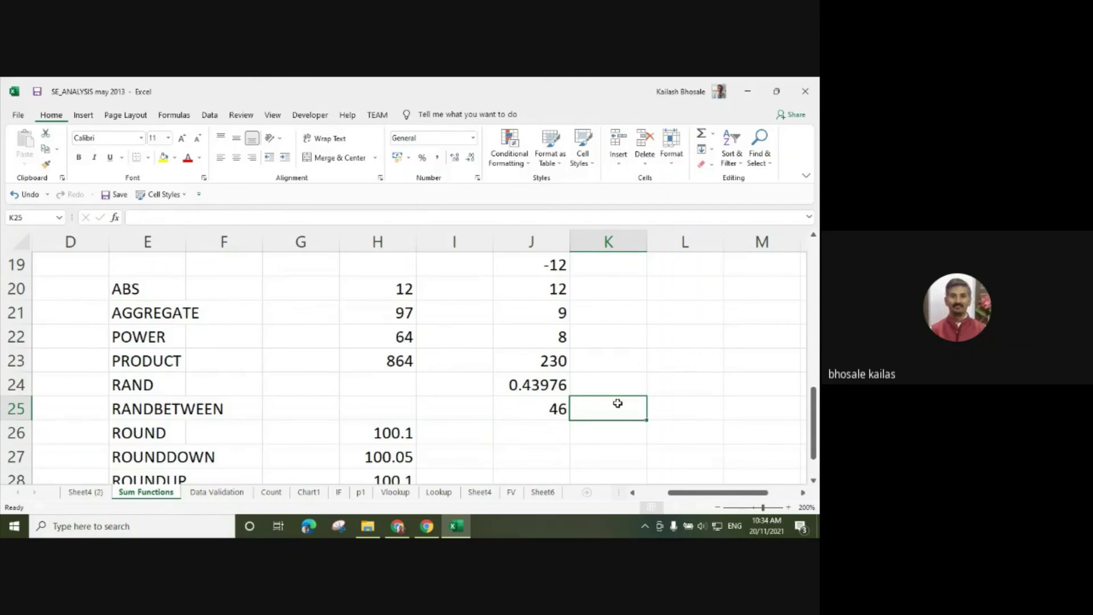
pyautogui.press('F9')
pyautogui.press('F9')
pyautogui.press('F9')
pyautogui.press('F9')
# Review the RAND formula in J24 and recalculate many more times to compare it with RANDBETWEEN in J25.
pyautogui.click(543, 385)
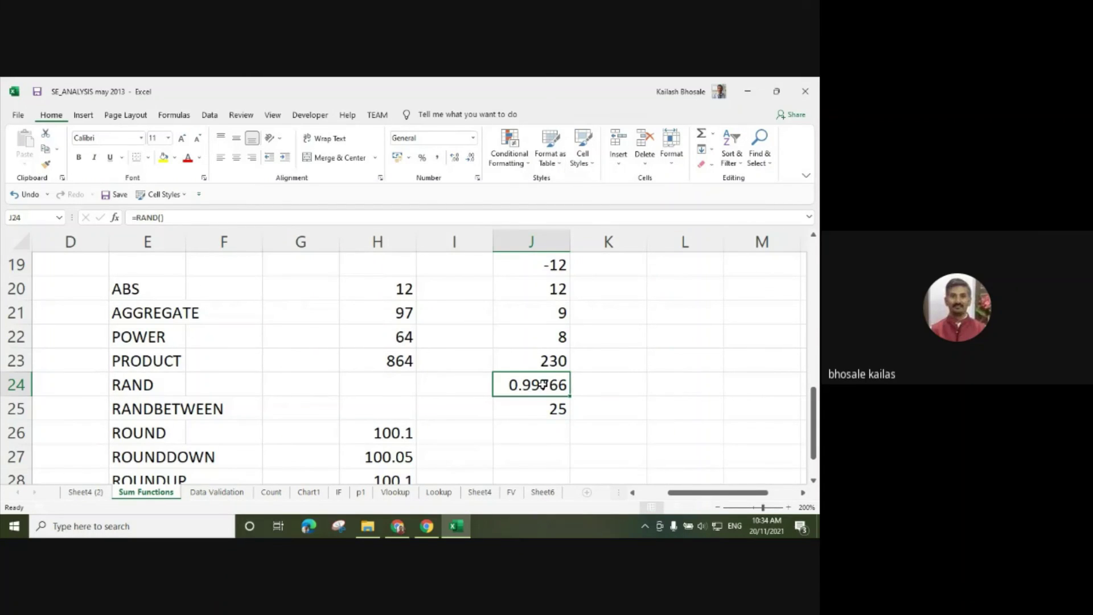
pyautogui.click(616, 390)
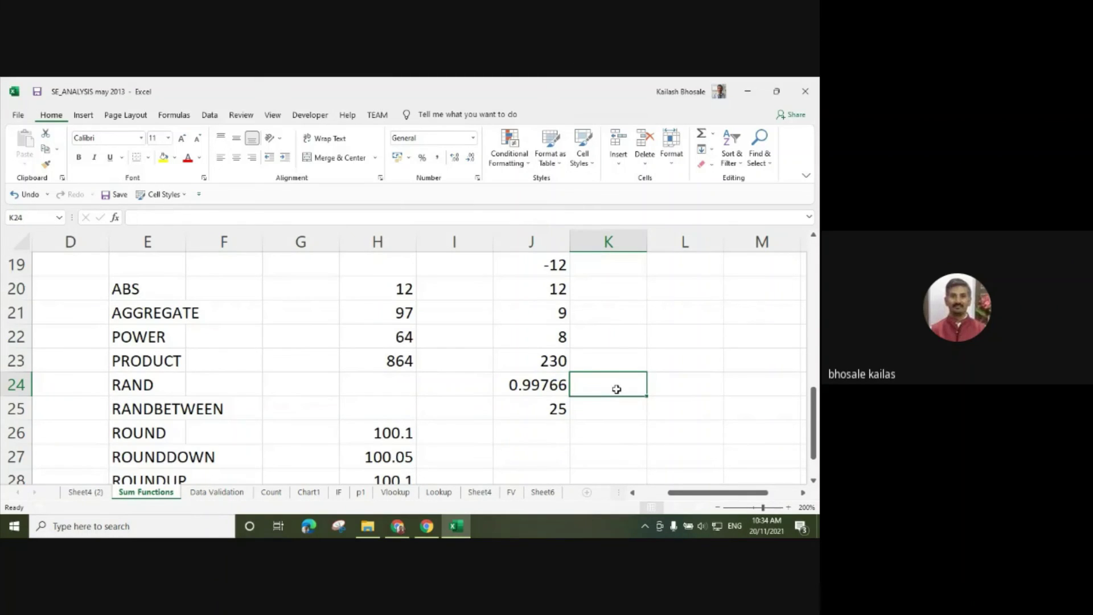
pyautogui.press('Down')
pyautogui.press('F9')
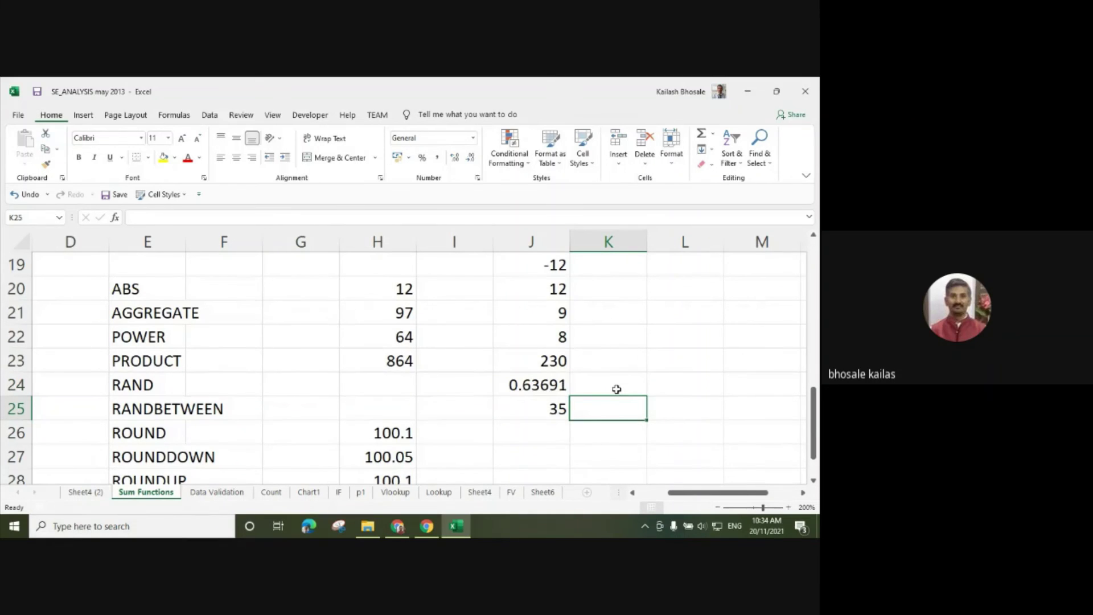
pyautogui.press('F9')
pyautogui.press('F9')
pyautogui.press('F9')
pyautogui.press('F9')
pyautogui.press('F9')
pyautogui.press('F9')
pyautogui.press('F9')
pyautogui.press('F9')
pyautogui.press('F9')
pyautogui.press('F9')
pyautogui.press('F9')
pyautogui.press('F9')
pyautogui.press('F9')
pyautogui.press('F9')
pyautogui.press('F9')
pyautogui.press('F9')
pyautogui.press('F9')
pyautogui.press('F9')
pyautogui.press('F9')
pyautogui.press('F9')
pyautogui.press('F9')
pyautogui.press('F9')
pyautogui.press('F9')
pyautogui.press('F9')
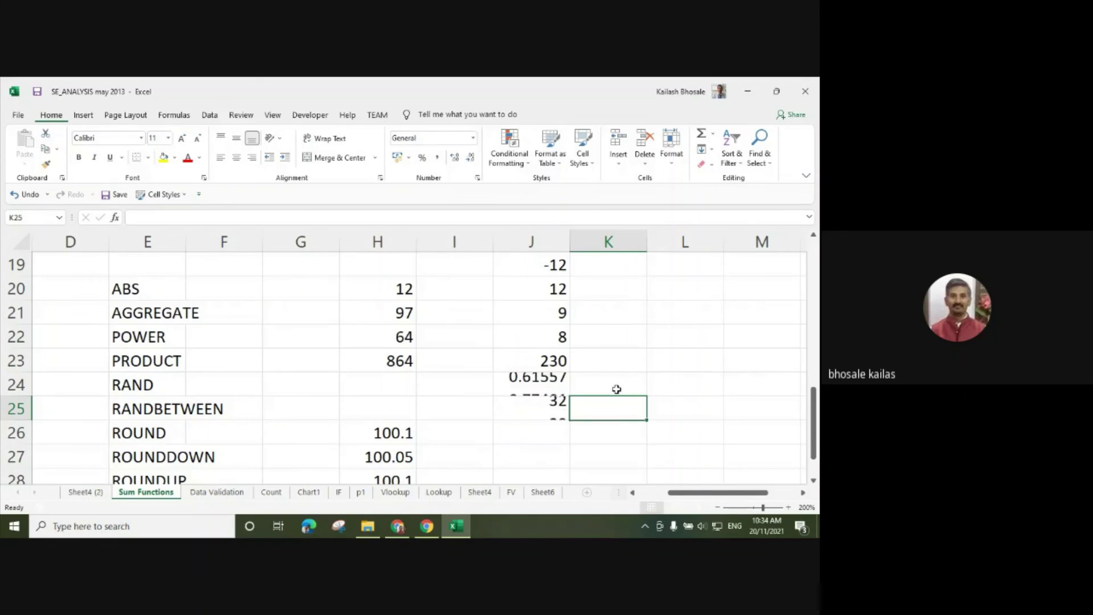
pyautogui.press('F9')
pyautogui.press('F9')
pyautogui.press('F9')
pyautogui.press('F9')
pyautogui.press('F9')
pyautogui.press('F9')
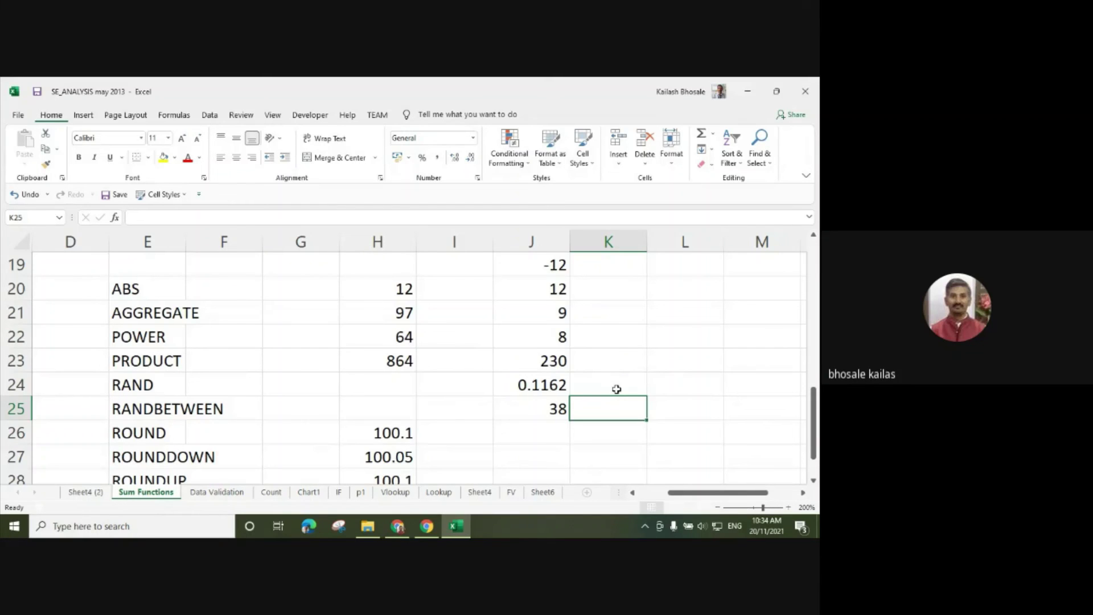
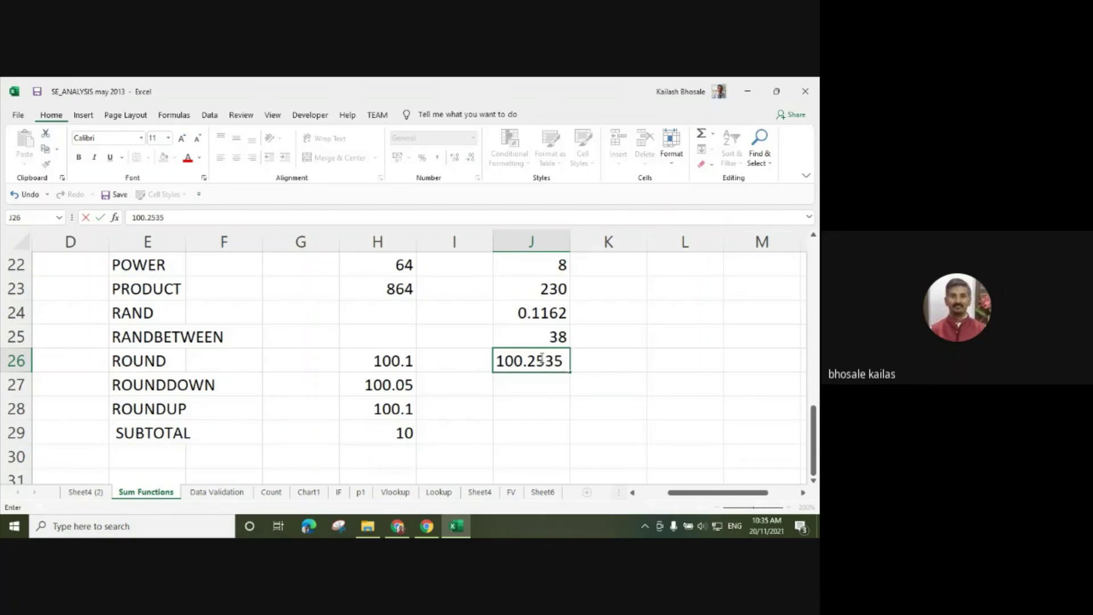
# Enter 100.2535 in J26 and rewrite the formula in H26 as =ROUND(J26,3).
pyautogui.press('Return')
pyautogui.click(399, 360)
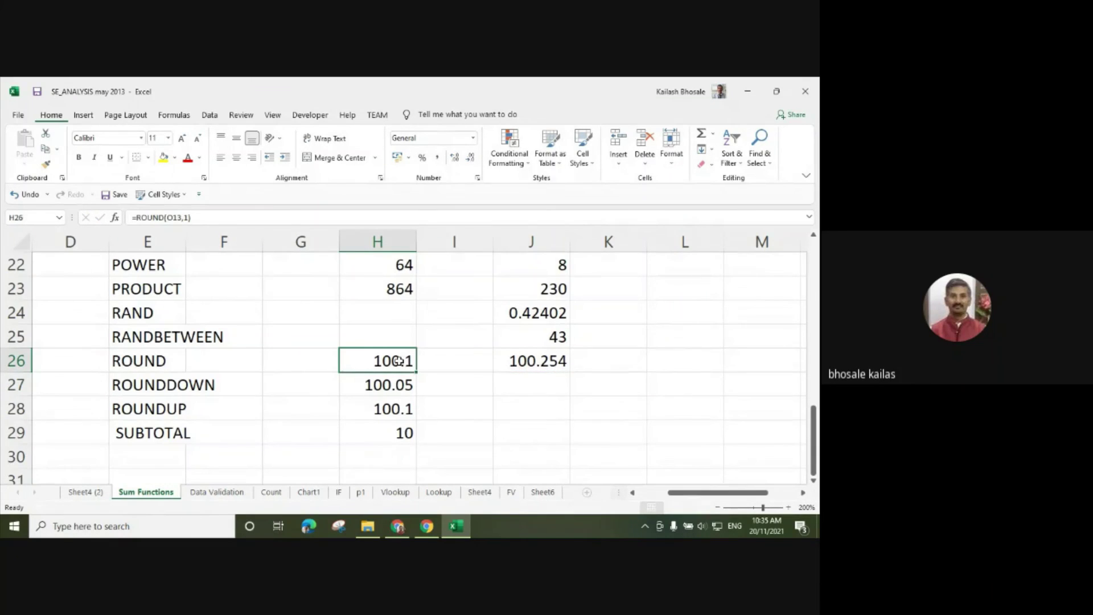
pyautogui.click(227, 219)
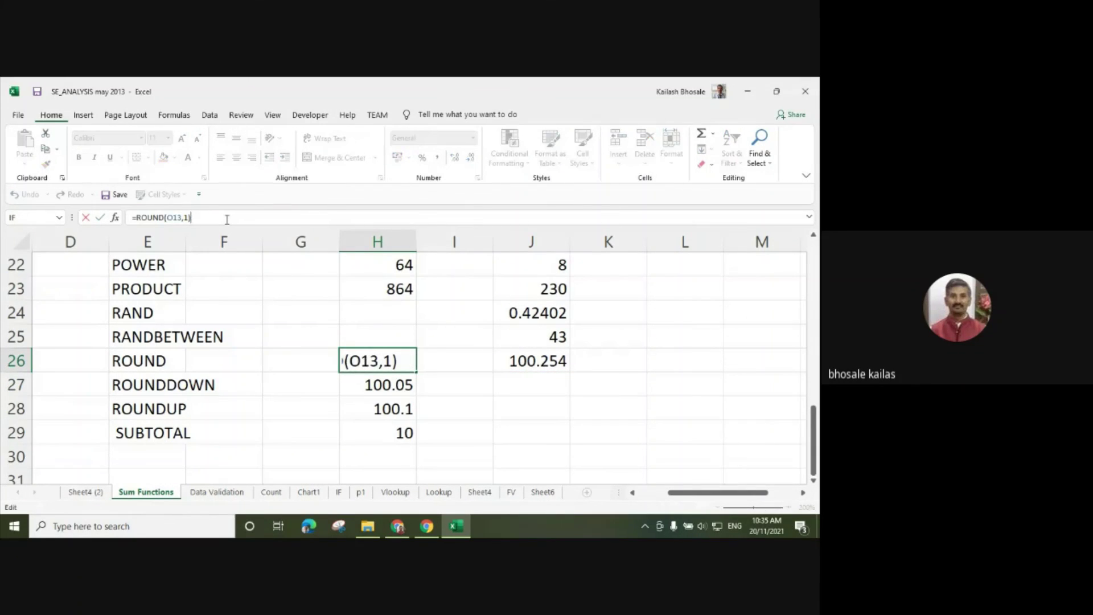
pyautogui.press('BackSpace')
pyautogui.press('BackSpace')
pyautogui.press('BackSpace')
pyautogui.press('BackSpace')
pyautogui.press('BackSpace')
pyautogui.press('BackSpace')
pyautogui.press('BackSpace')
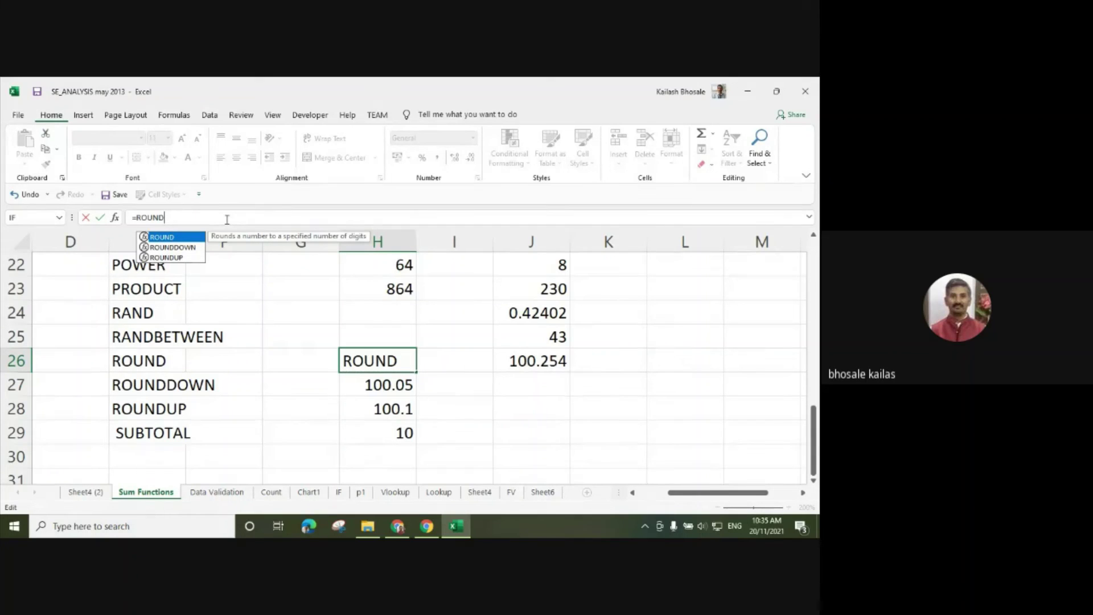
pyautogui.write('(')
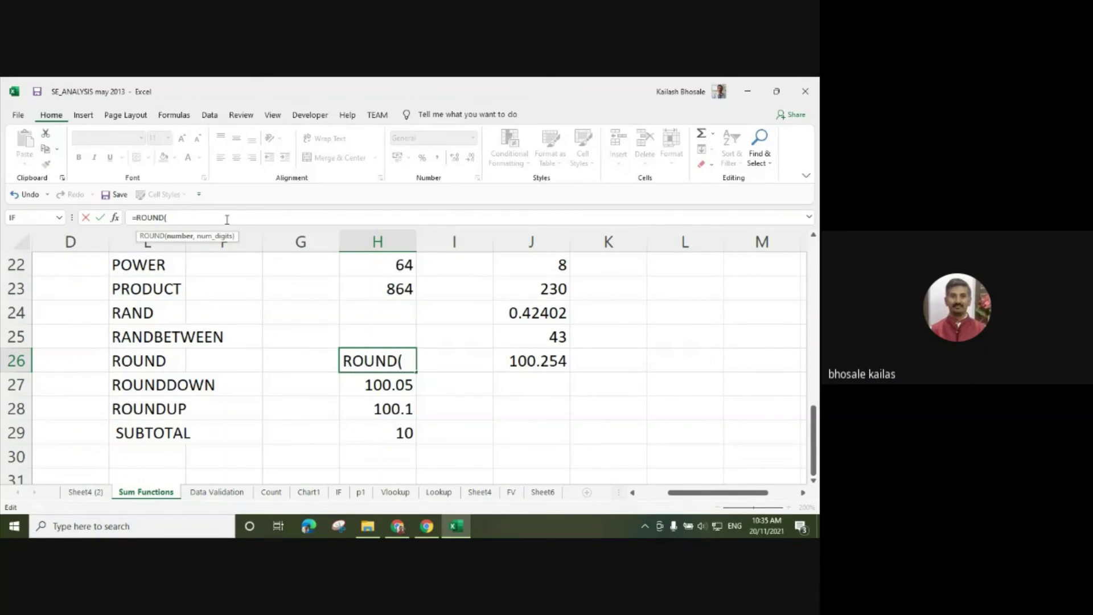
pyautogui.click(542, 357)
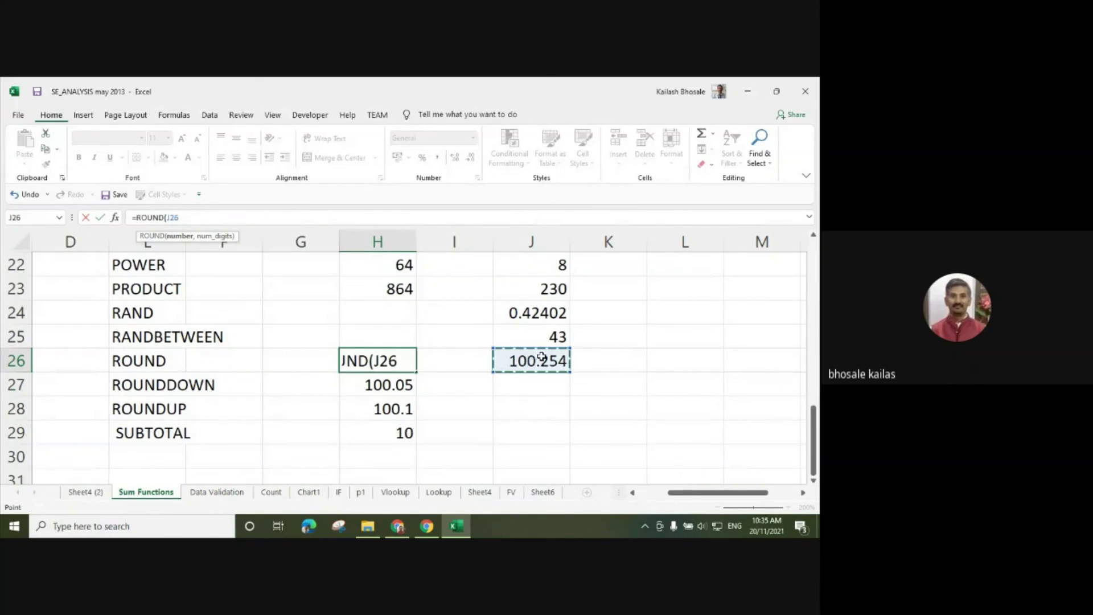
pyautogui.write(',3)')
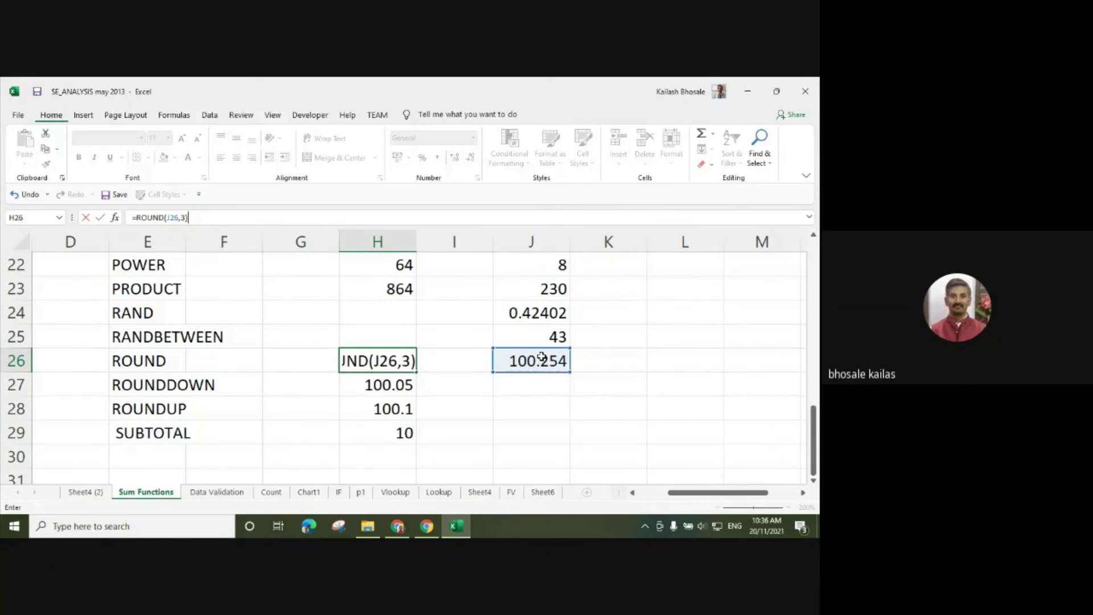
pyautogui.press('Return')
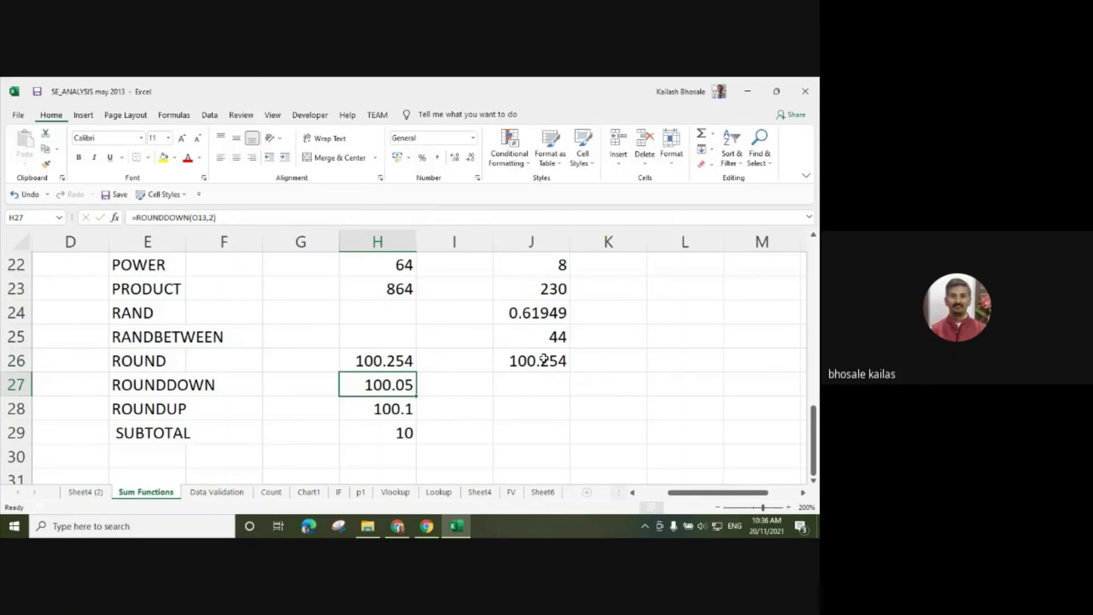
# Compare J26 with the rounded result and set the number of digits in the H26 ROUND formula to 1.
pyautogui.click(543, 358)
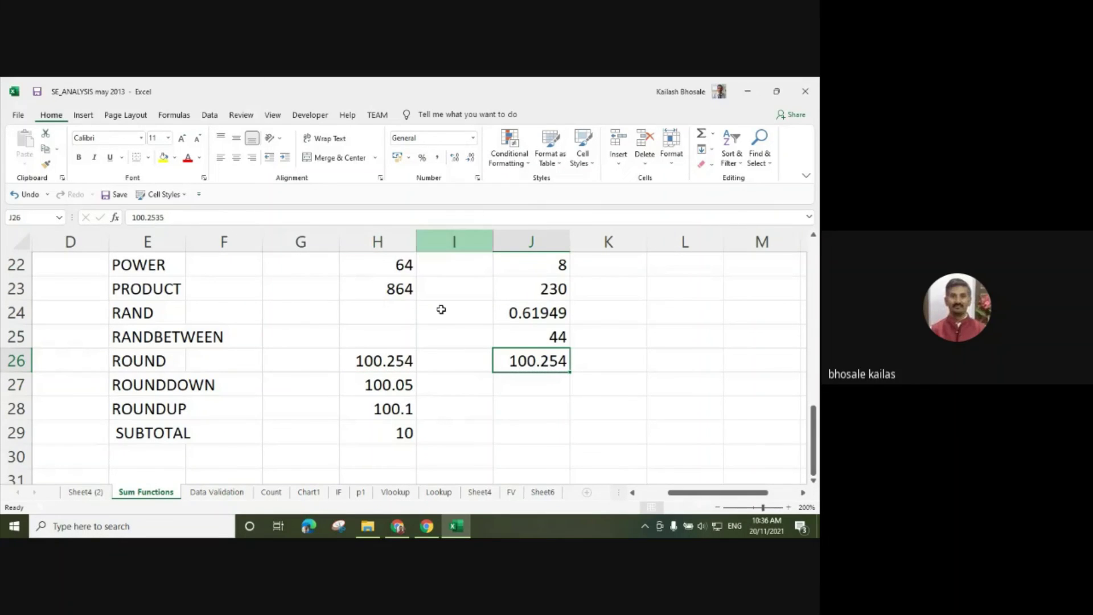
pyautogui.click(388, 357)
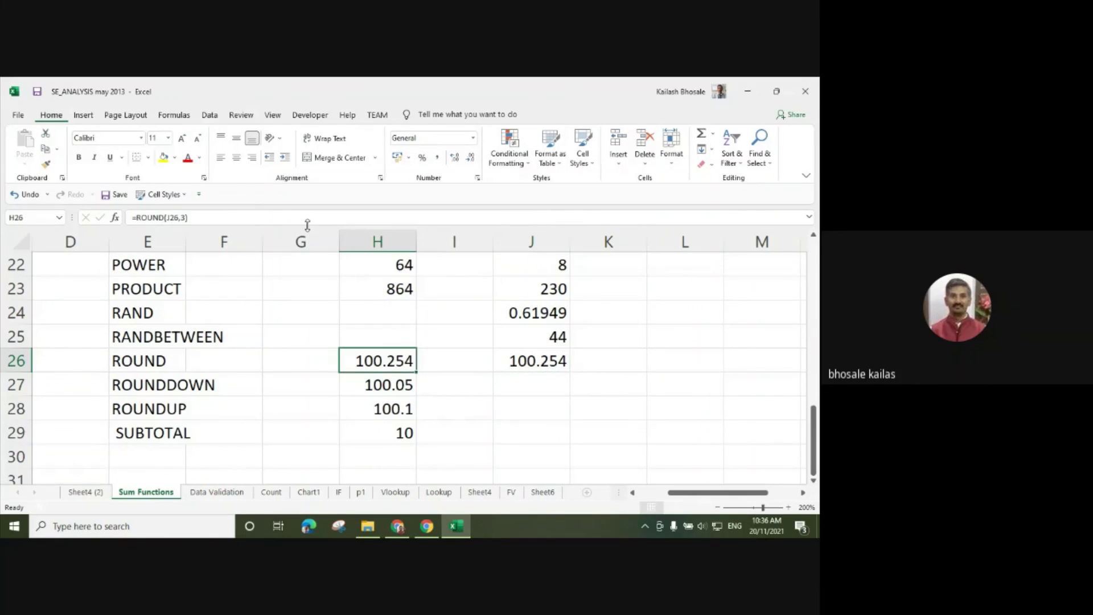
pyautogui.click(186, 218)
pyautogui.press('BackSpace')
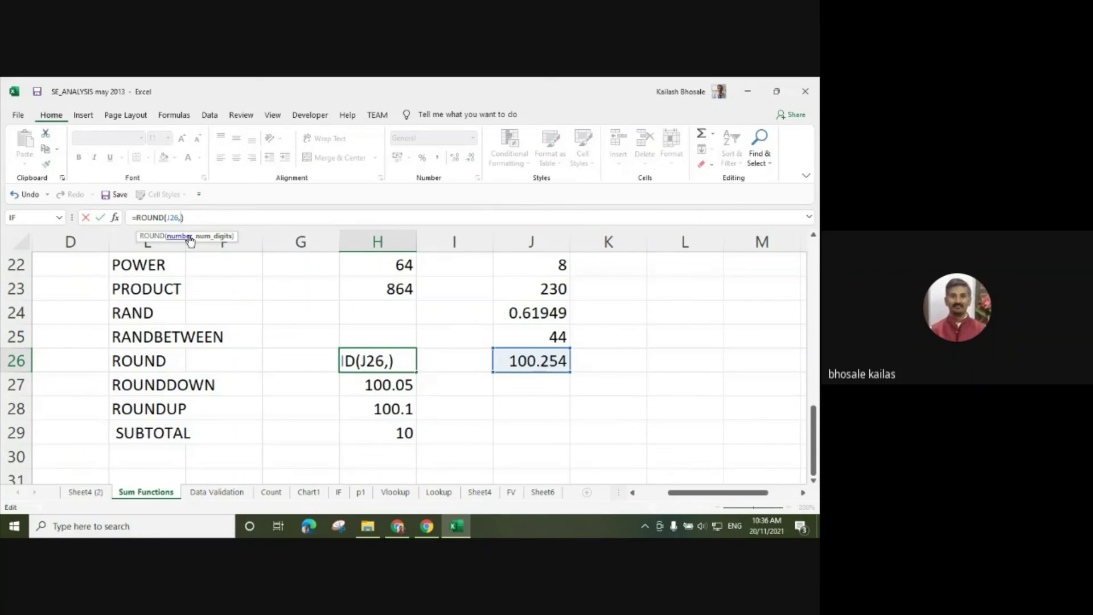
pyautogui.write('1')
pyautogui.press('Return')
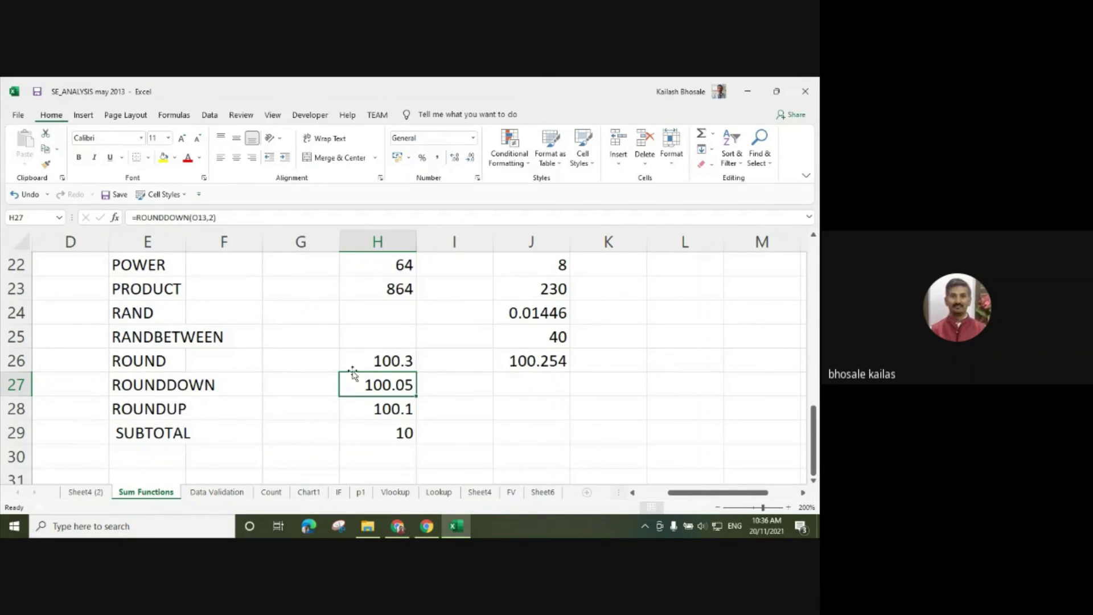
# Rewrite the formula in H27 as =ROUNDDOWN(J26,2) to round the J26 value down.
pyautogui.click(244, 218)
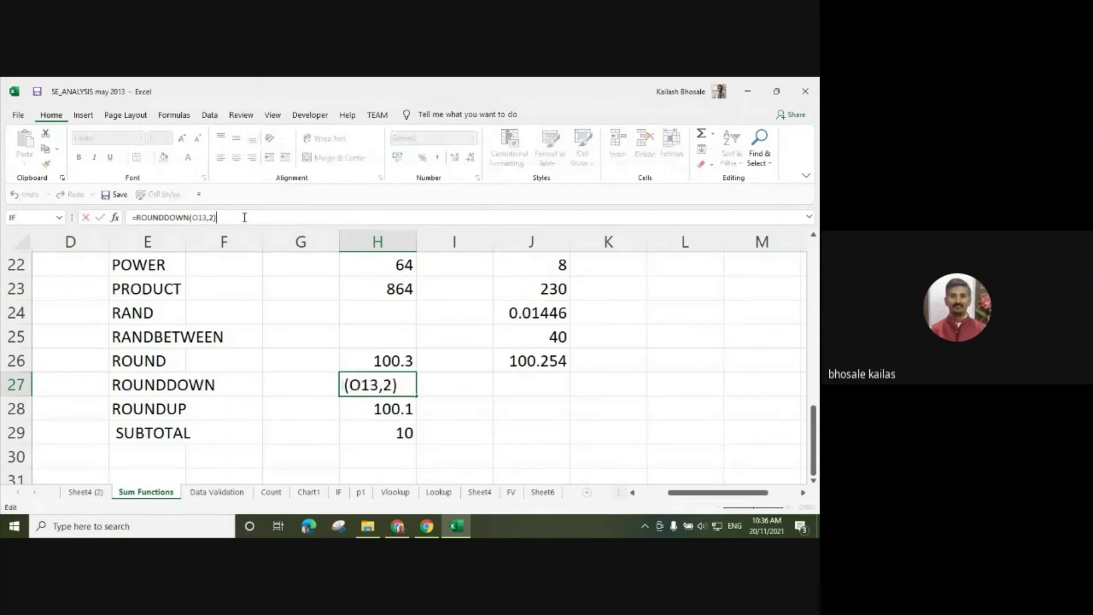
pyautogui.press('BackSpace')
pyautogui.press('BackSpace')
pyautogui.press('BackSpace')
pyautogui.press('BackSpace')
pyautogui.press('BackSpace')
pyautogui.press('BackSpace')
pyautogui.press('BackSpace')
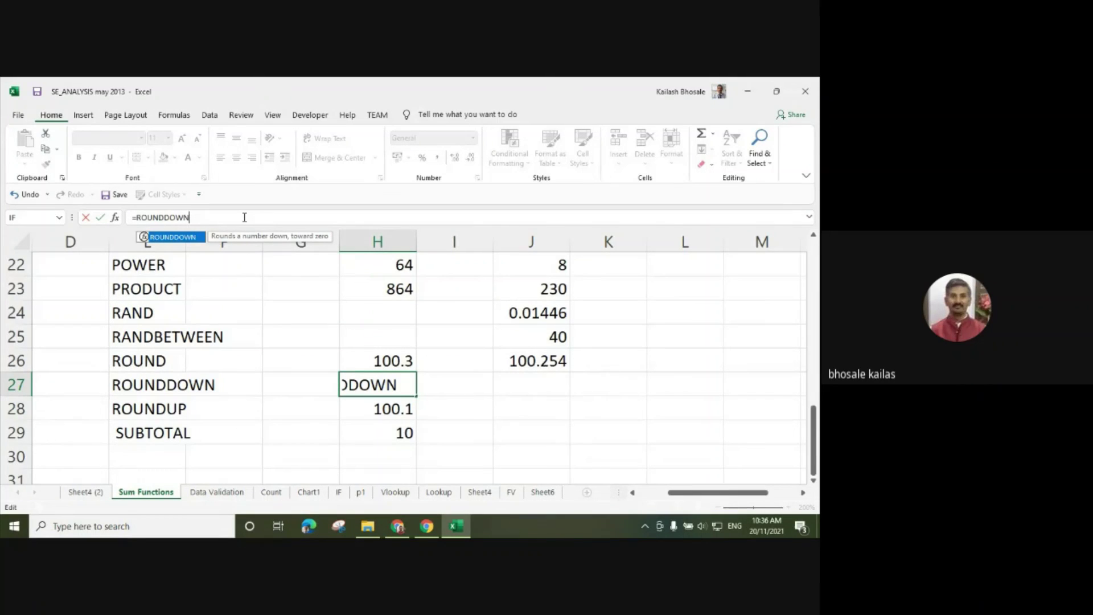
pyautogui.write('(')
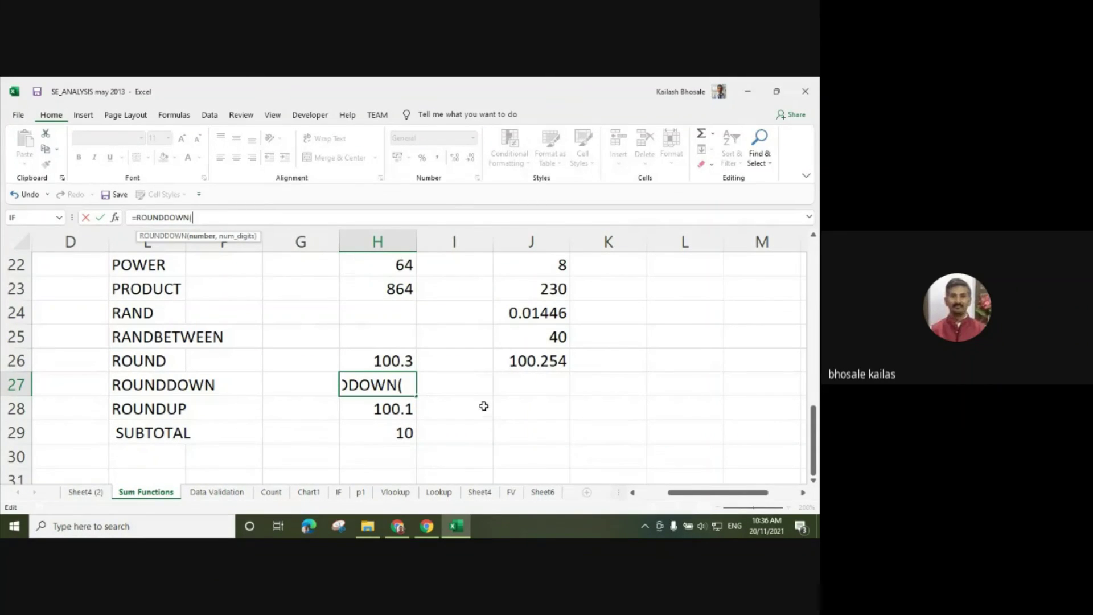
pyautogui.click(540, 361)
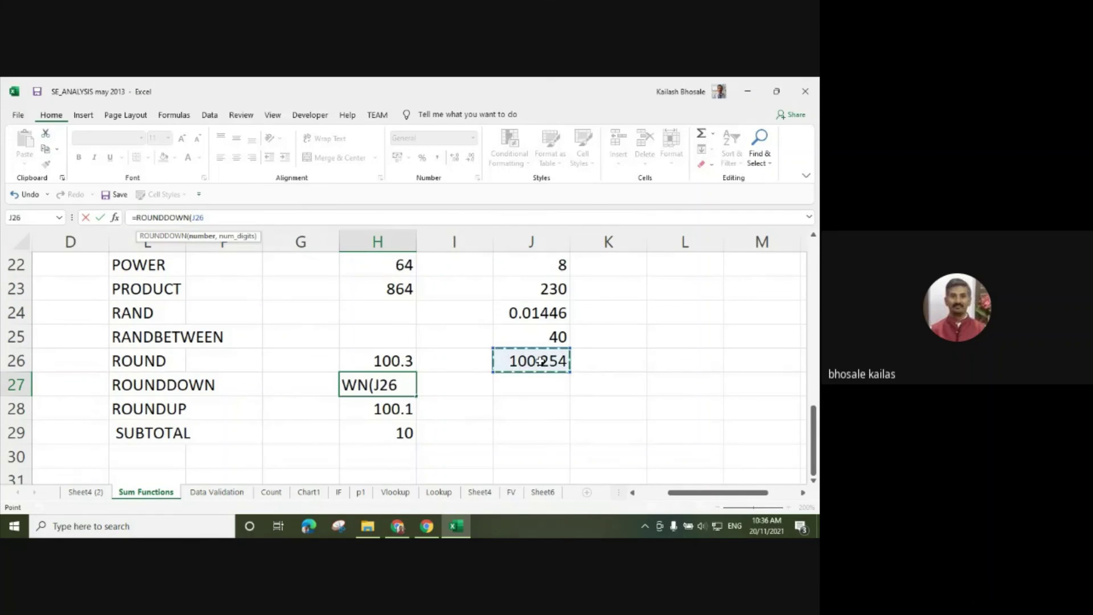
pyautogui.write(',2)')
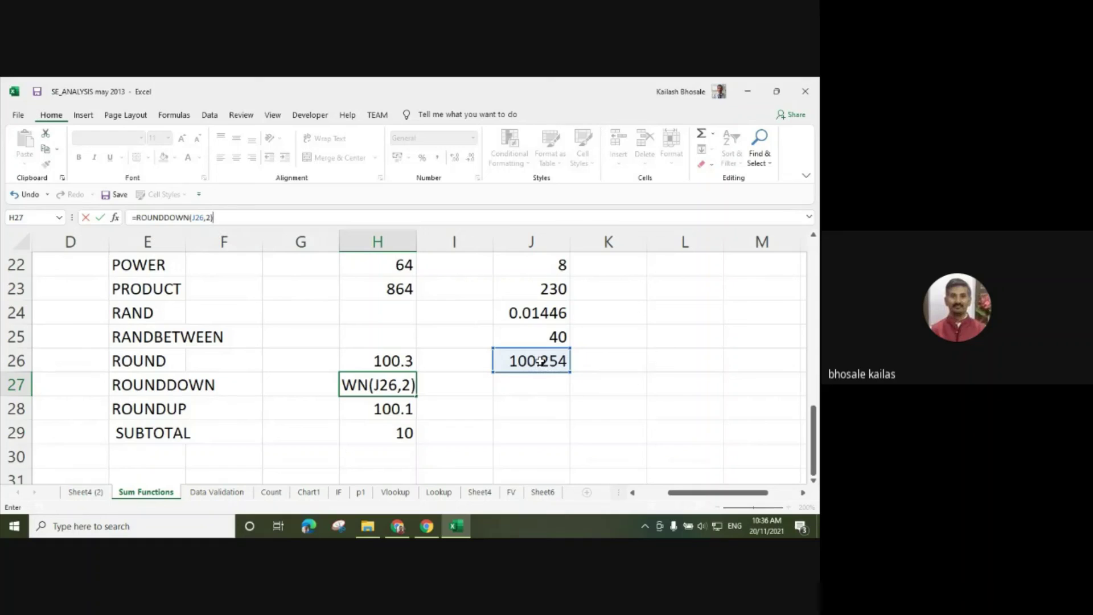
pyautogui.press('Return')
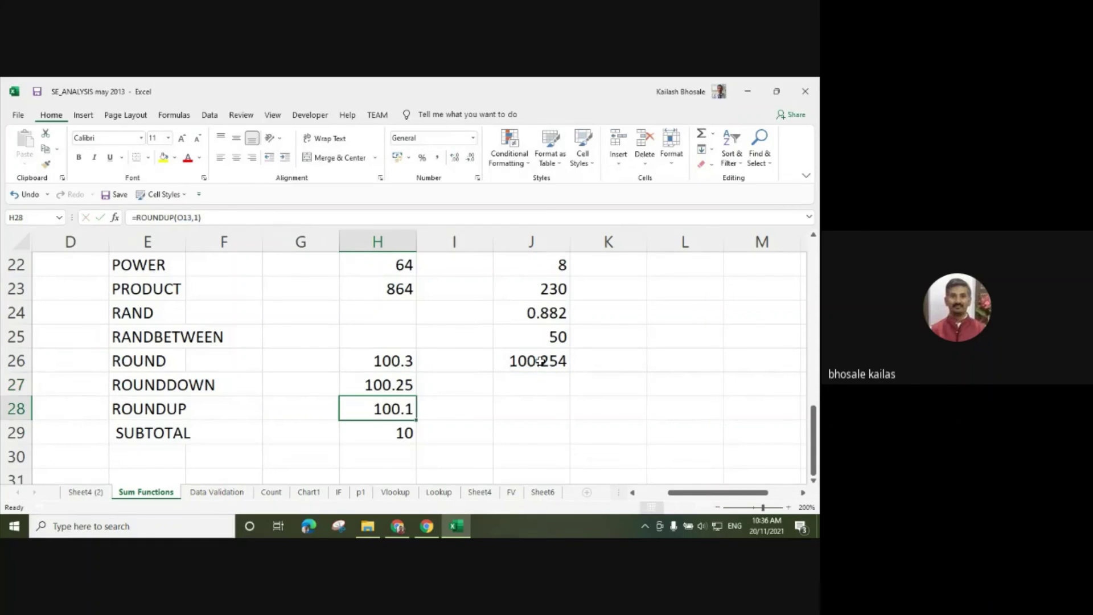
# Review the ROUNDUP formula in H28 alongside the empty input cell J28.
pyautogui.click(522, 410)
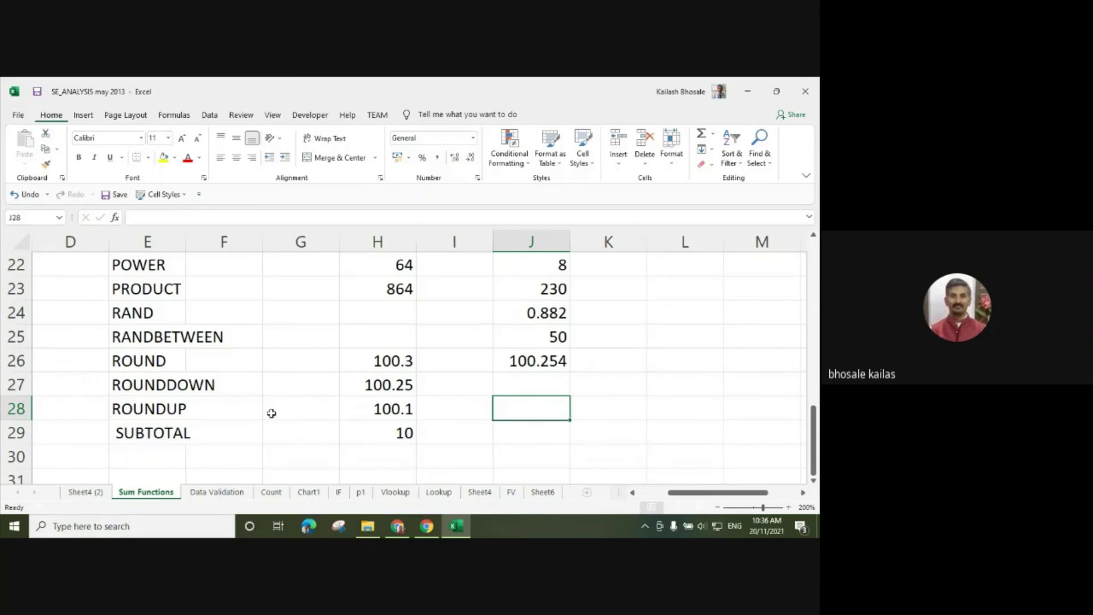
pyautogui.click(383, 405)
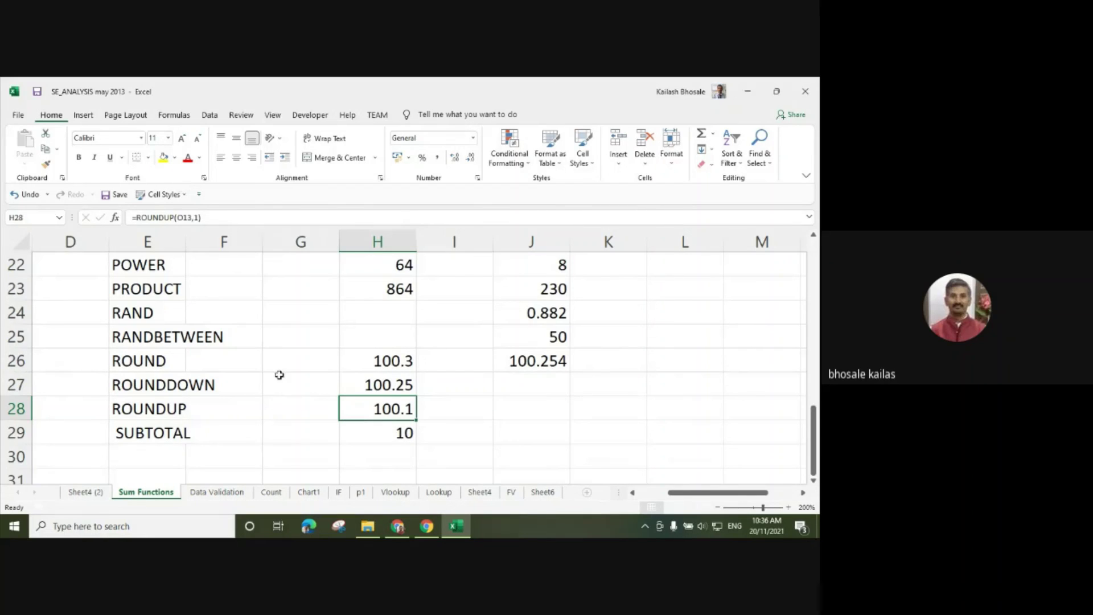
# Remove the arguments from the SUBTOTAL formula in H29 and reopen its bracket to list the available function numbers.
pyautogui.click(411, 428)
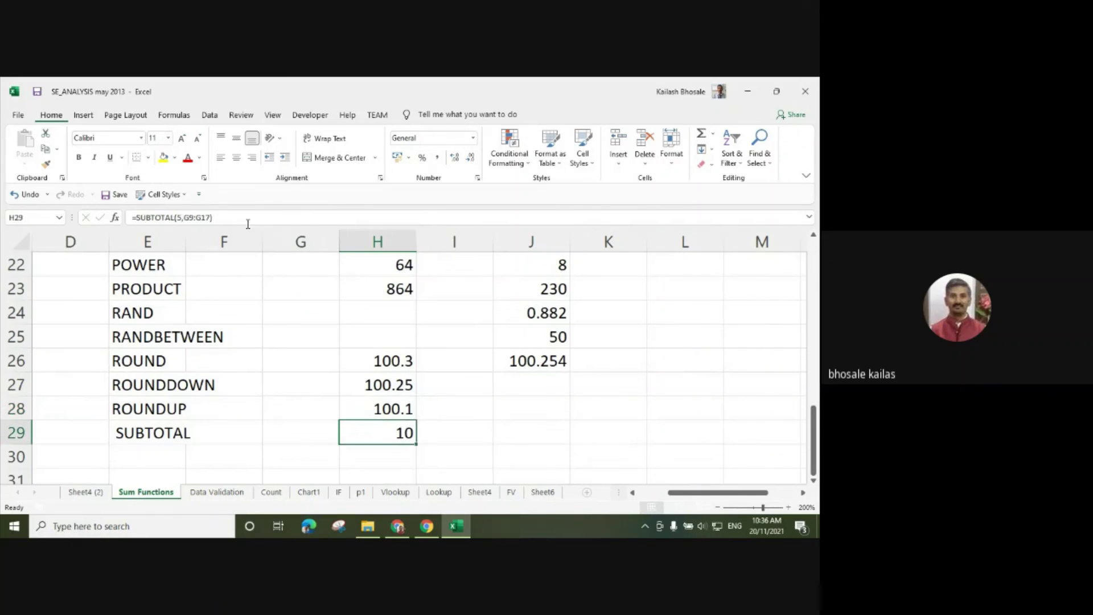
pyautogui.click(258, 218)
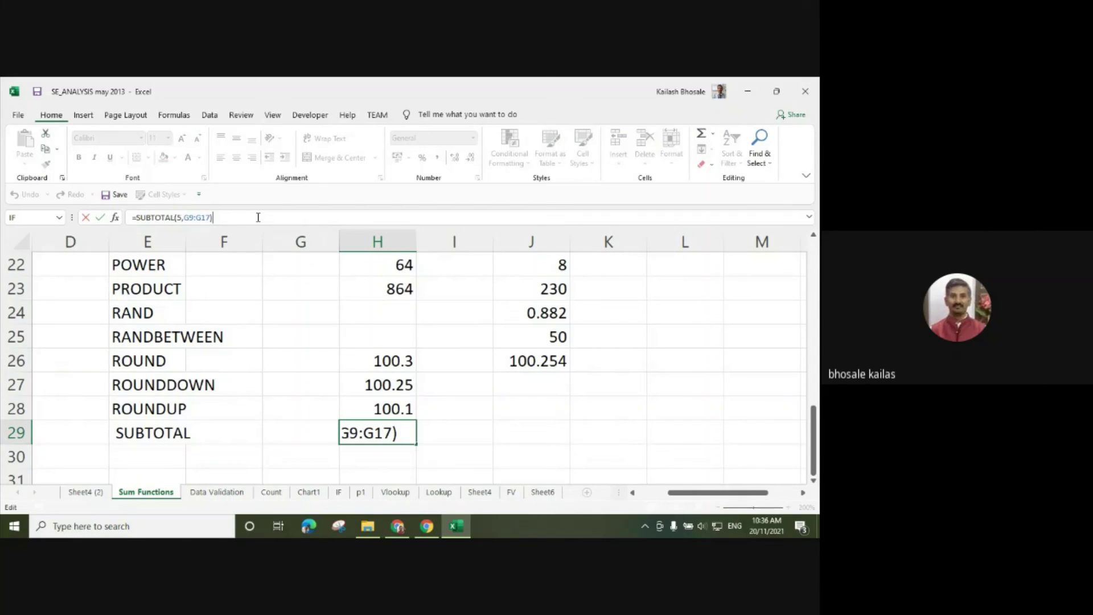
pyautogui.press('BackSpace')
pyautogui.press('BackSpace')
pyautogui.press('BackSpace')
pyautogui.press('BackSpace')
pyautogui.press('BackSpace')
pyautogui.press('BackSpace')
pyautogui.press('BackSpace')
pyautogui.press('BackSpace')
pyautogui.press('BackSpace')
pyautogui.press('BackSpace')
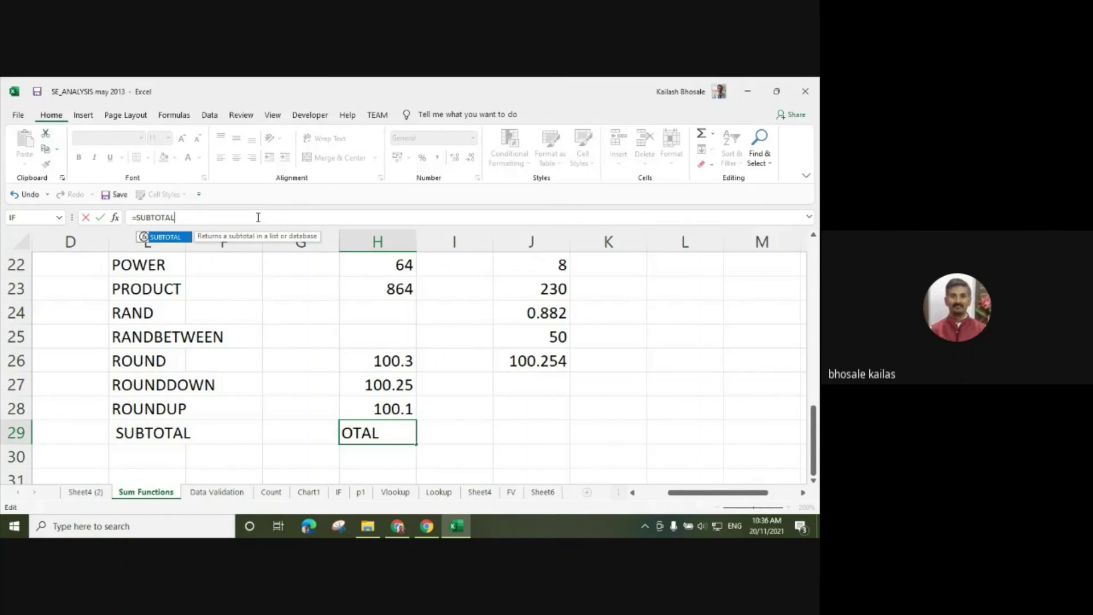
pyautogui.write('(')
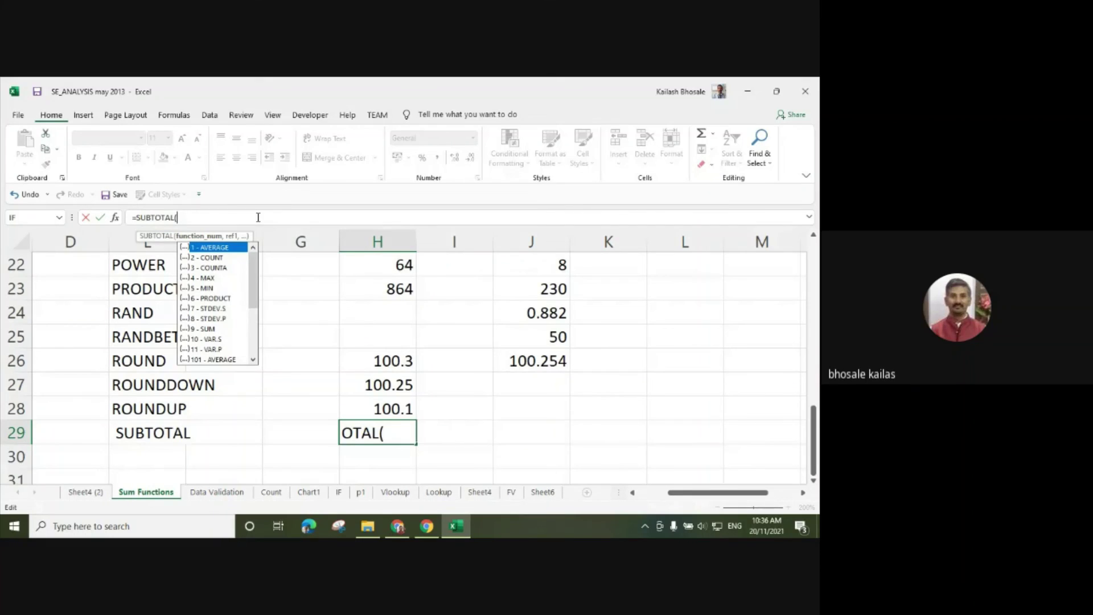